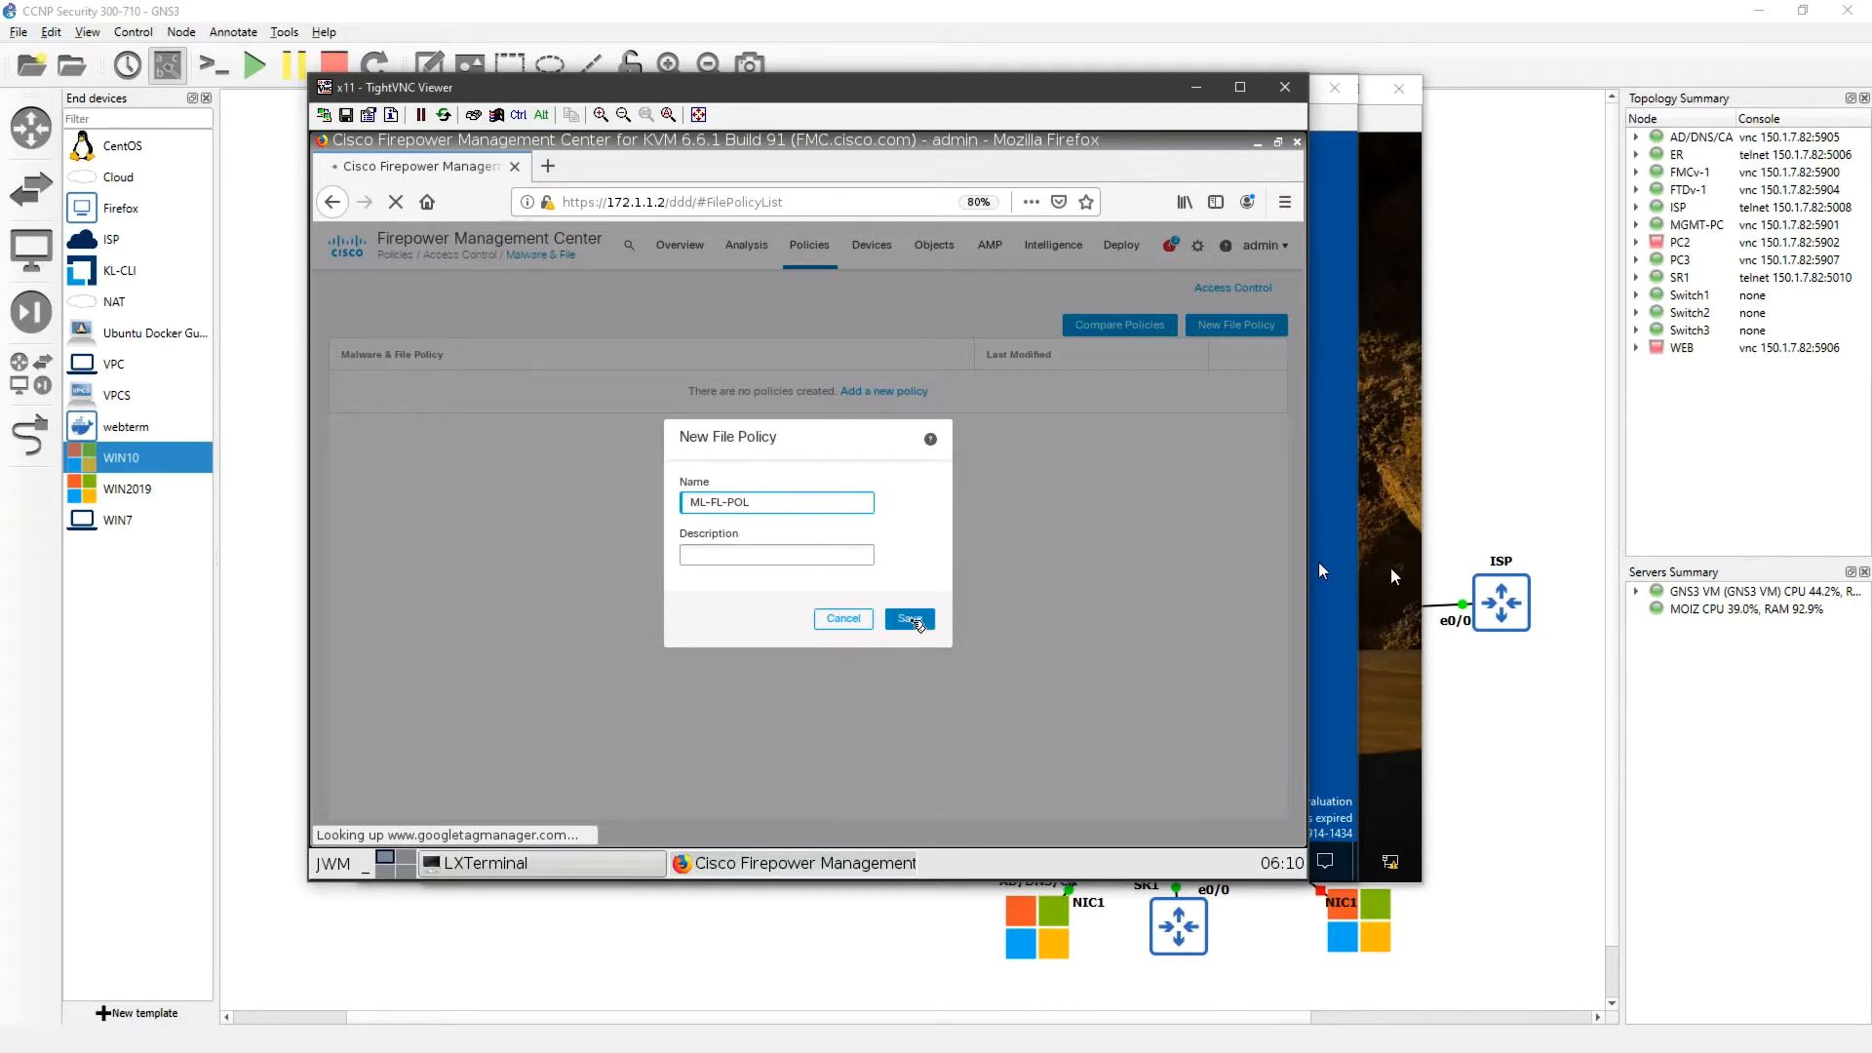
# - Create the file policy ML-FL-POL and start a rule in it with the Block Malware action
pyautogui.click(909, 618)
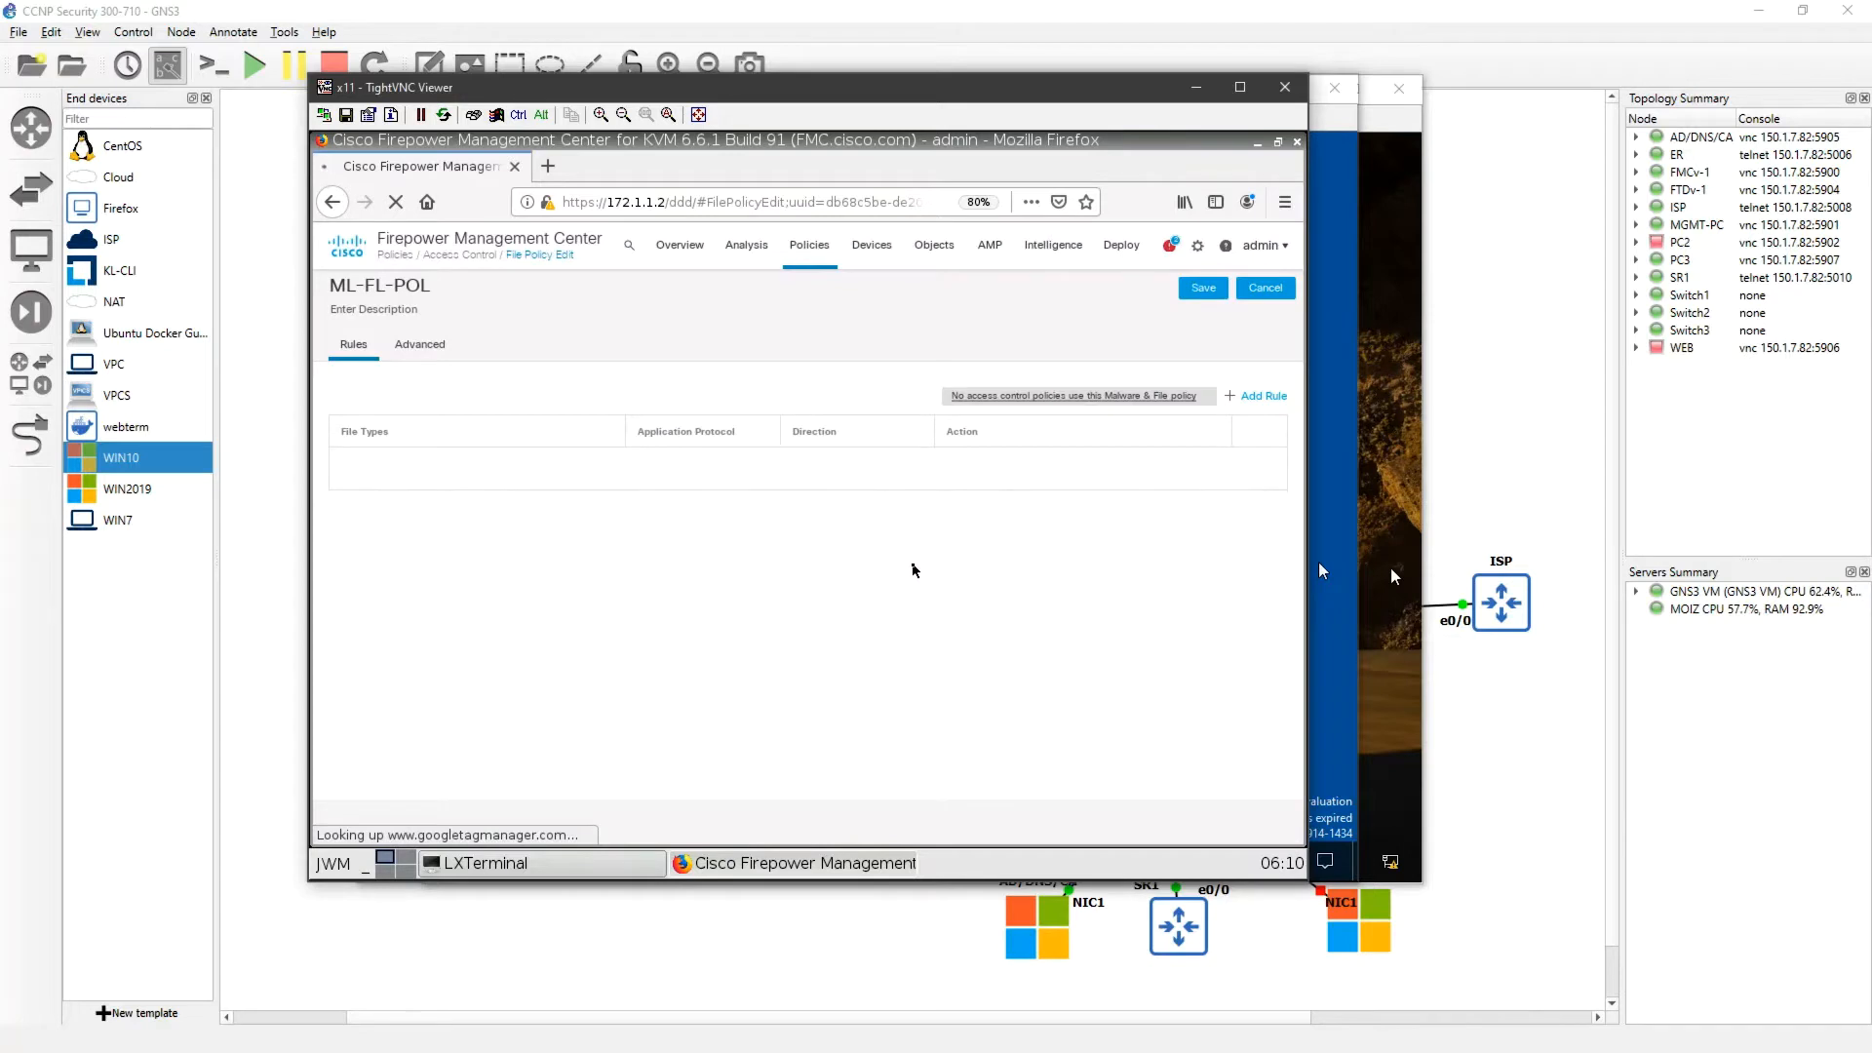
pyautogui.click(1264, 396)
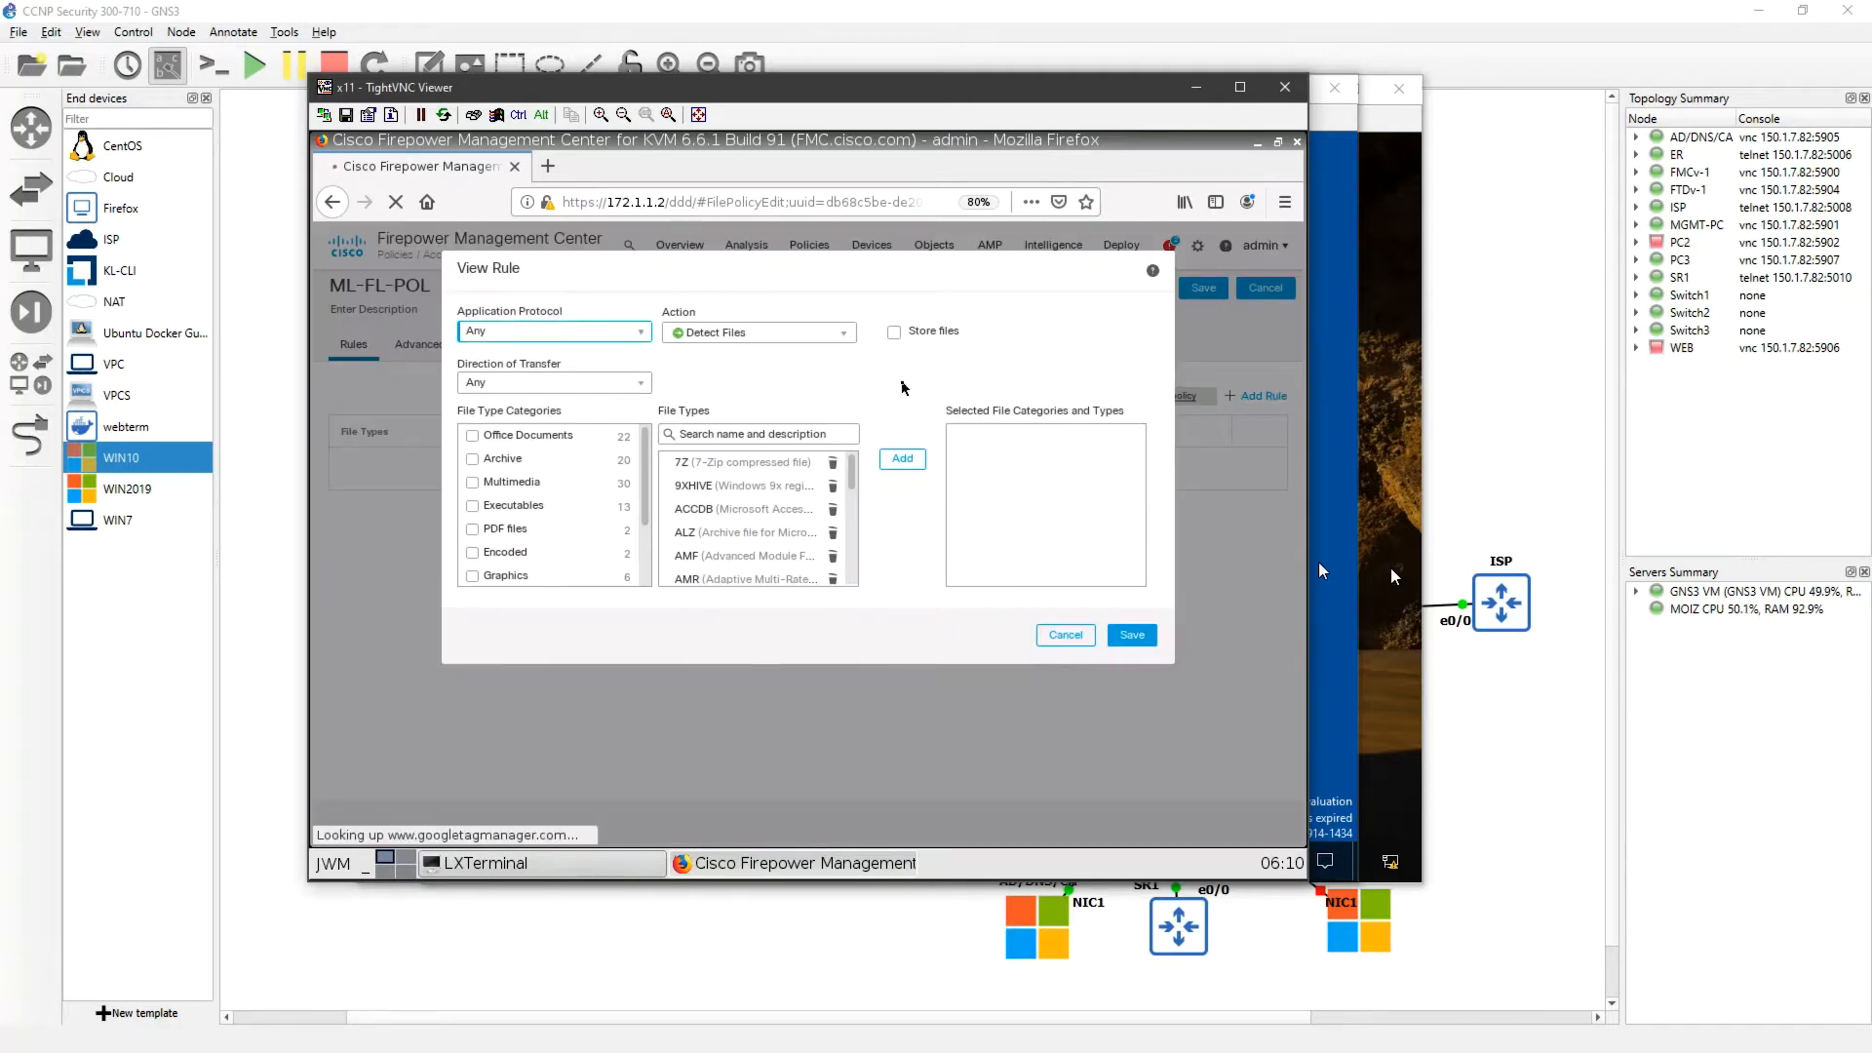
pyautogui.click(770, 336)
pyautogui.click(774, 339)
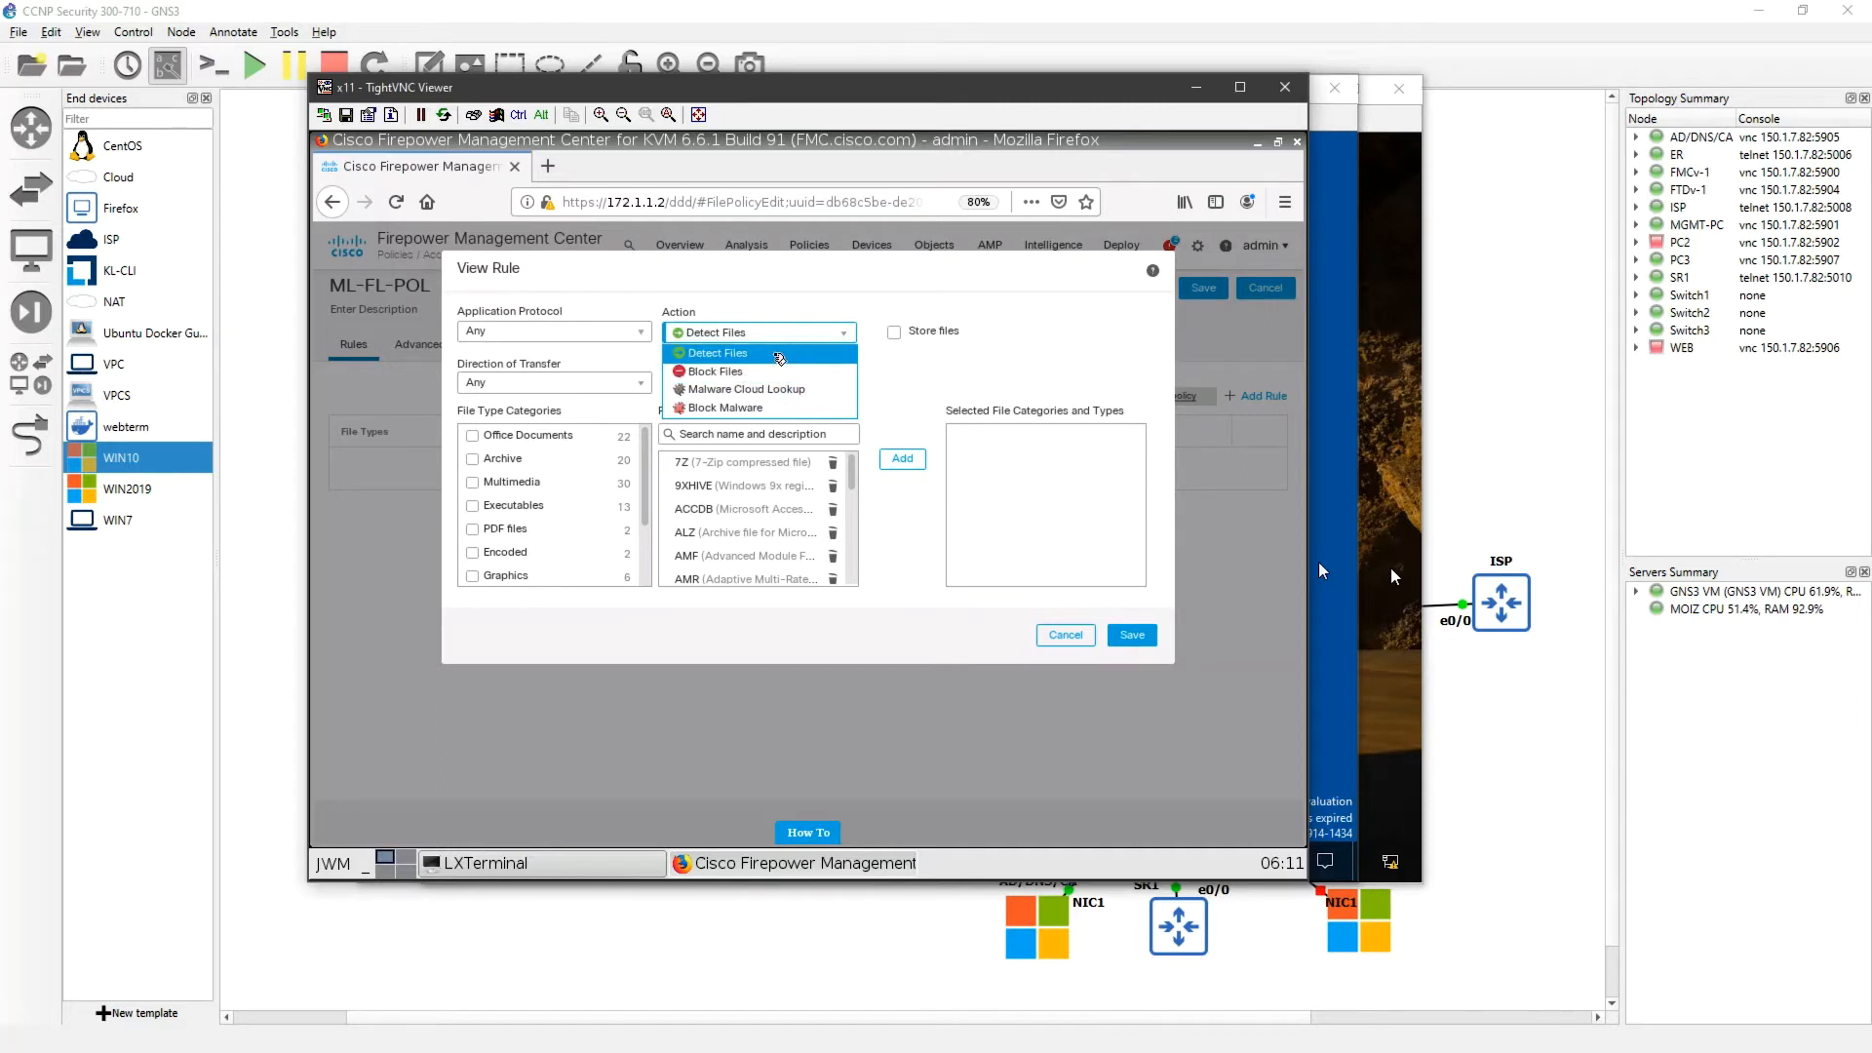
pyautogui.click(771, 413)
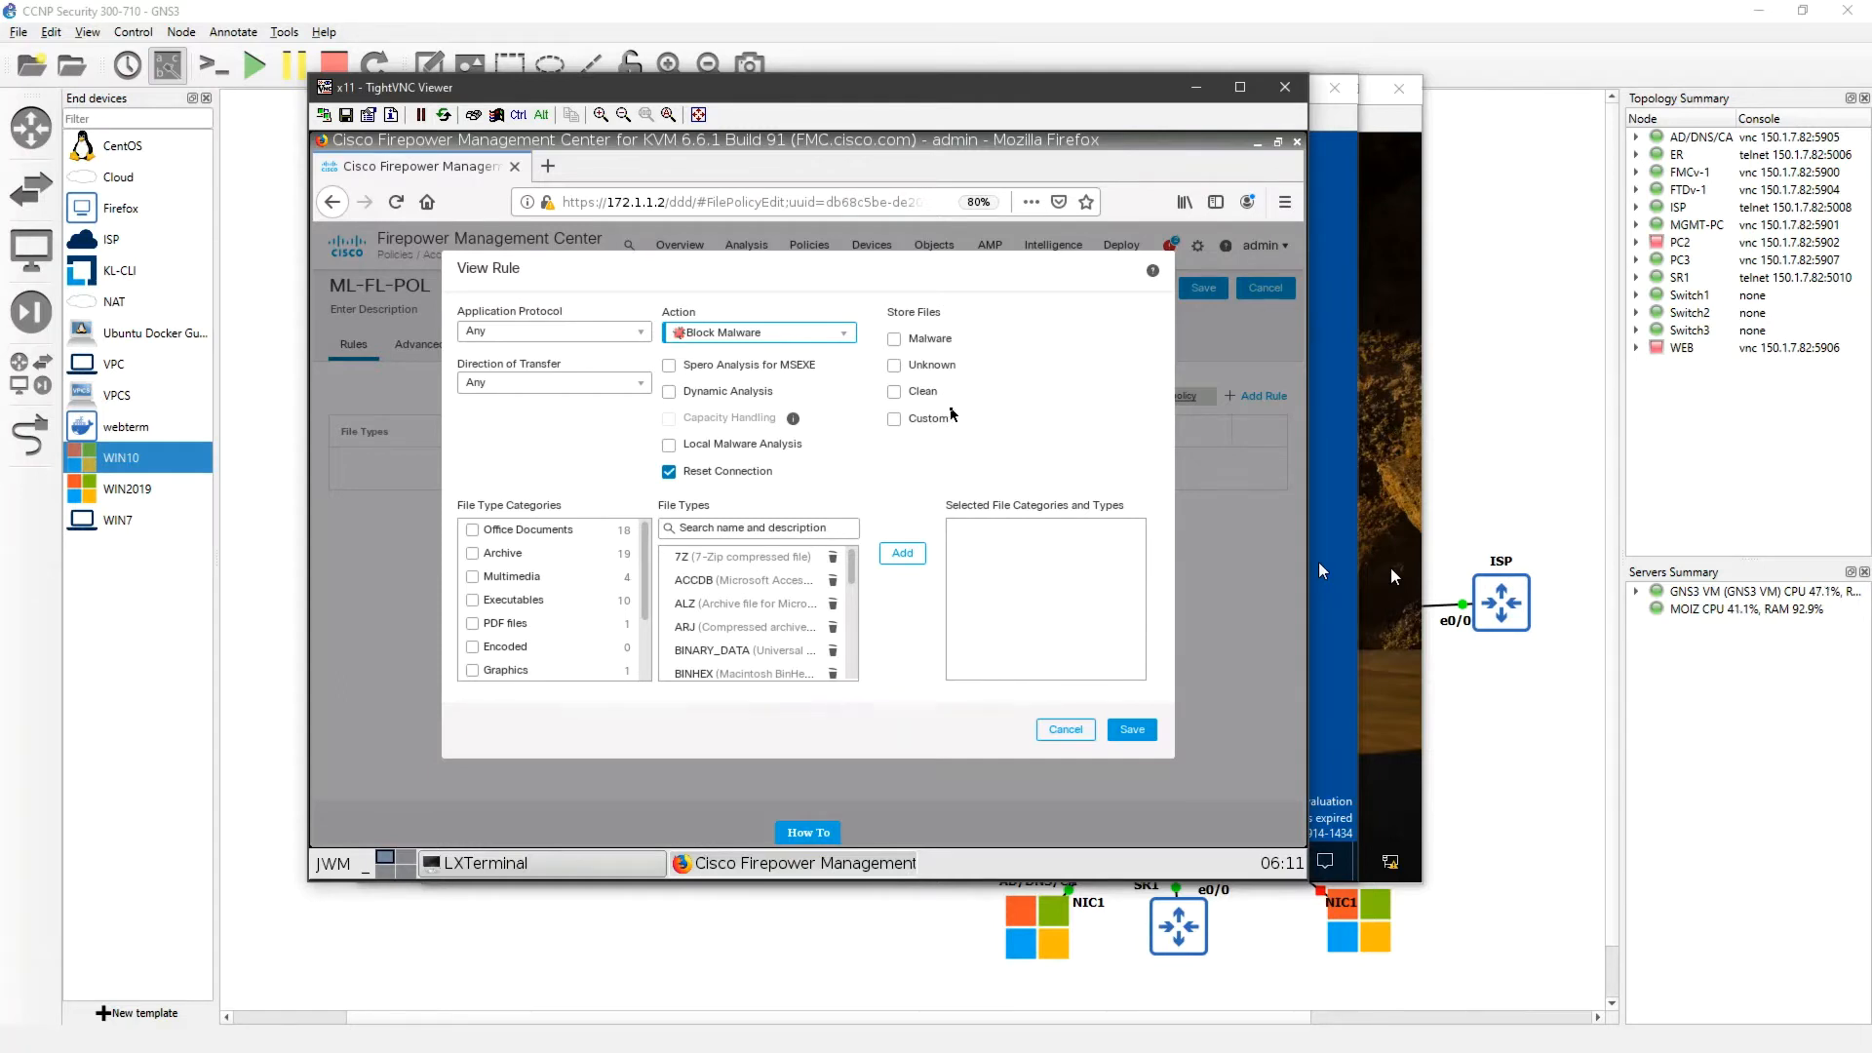
# - Store clean files, enable Spero Analysis for MSEXE, Dynamic Analysis, Capacity Handling and Local Malware Analysis, and disable Reset Connection
pyautogui.click(894, 392)
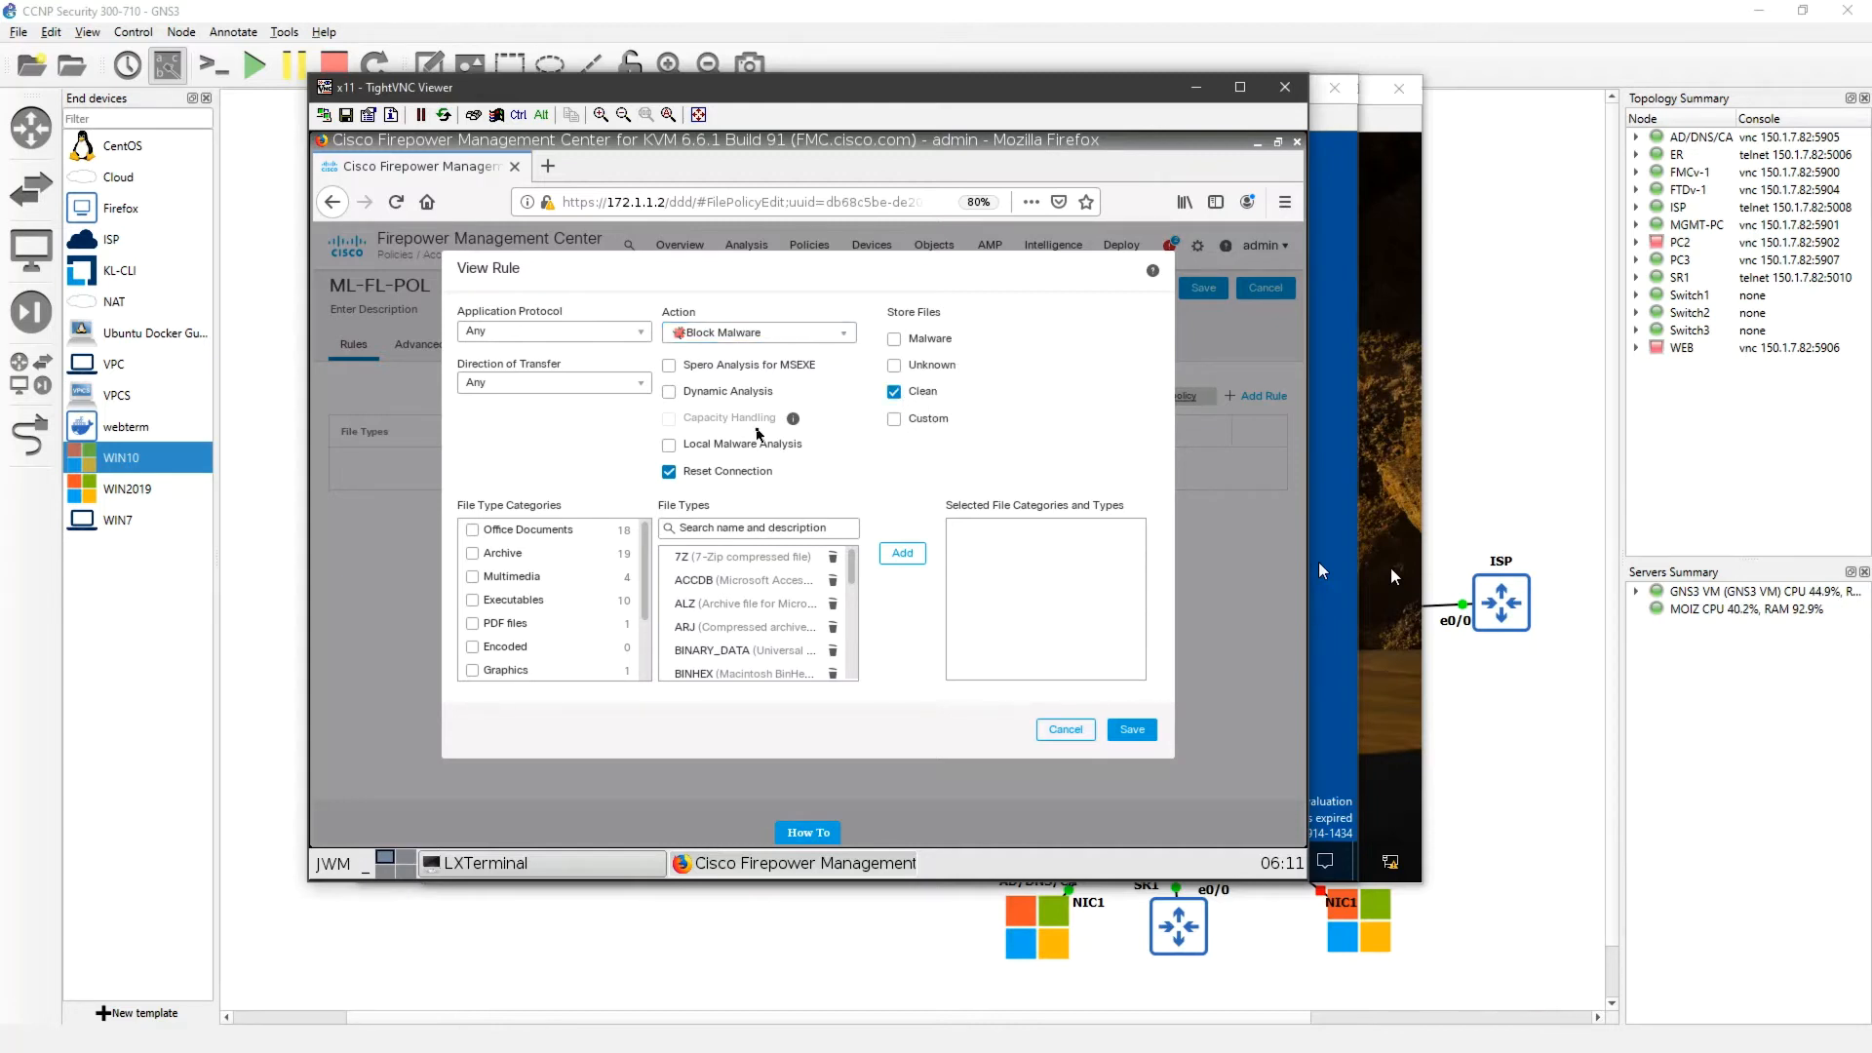
pyautogui.click(680, 368)
pyautogui.click(679, 394)
pyautogui.click(672, 421)
pyautogui.click(673, 447)
pyautogui.click(670, 472)
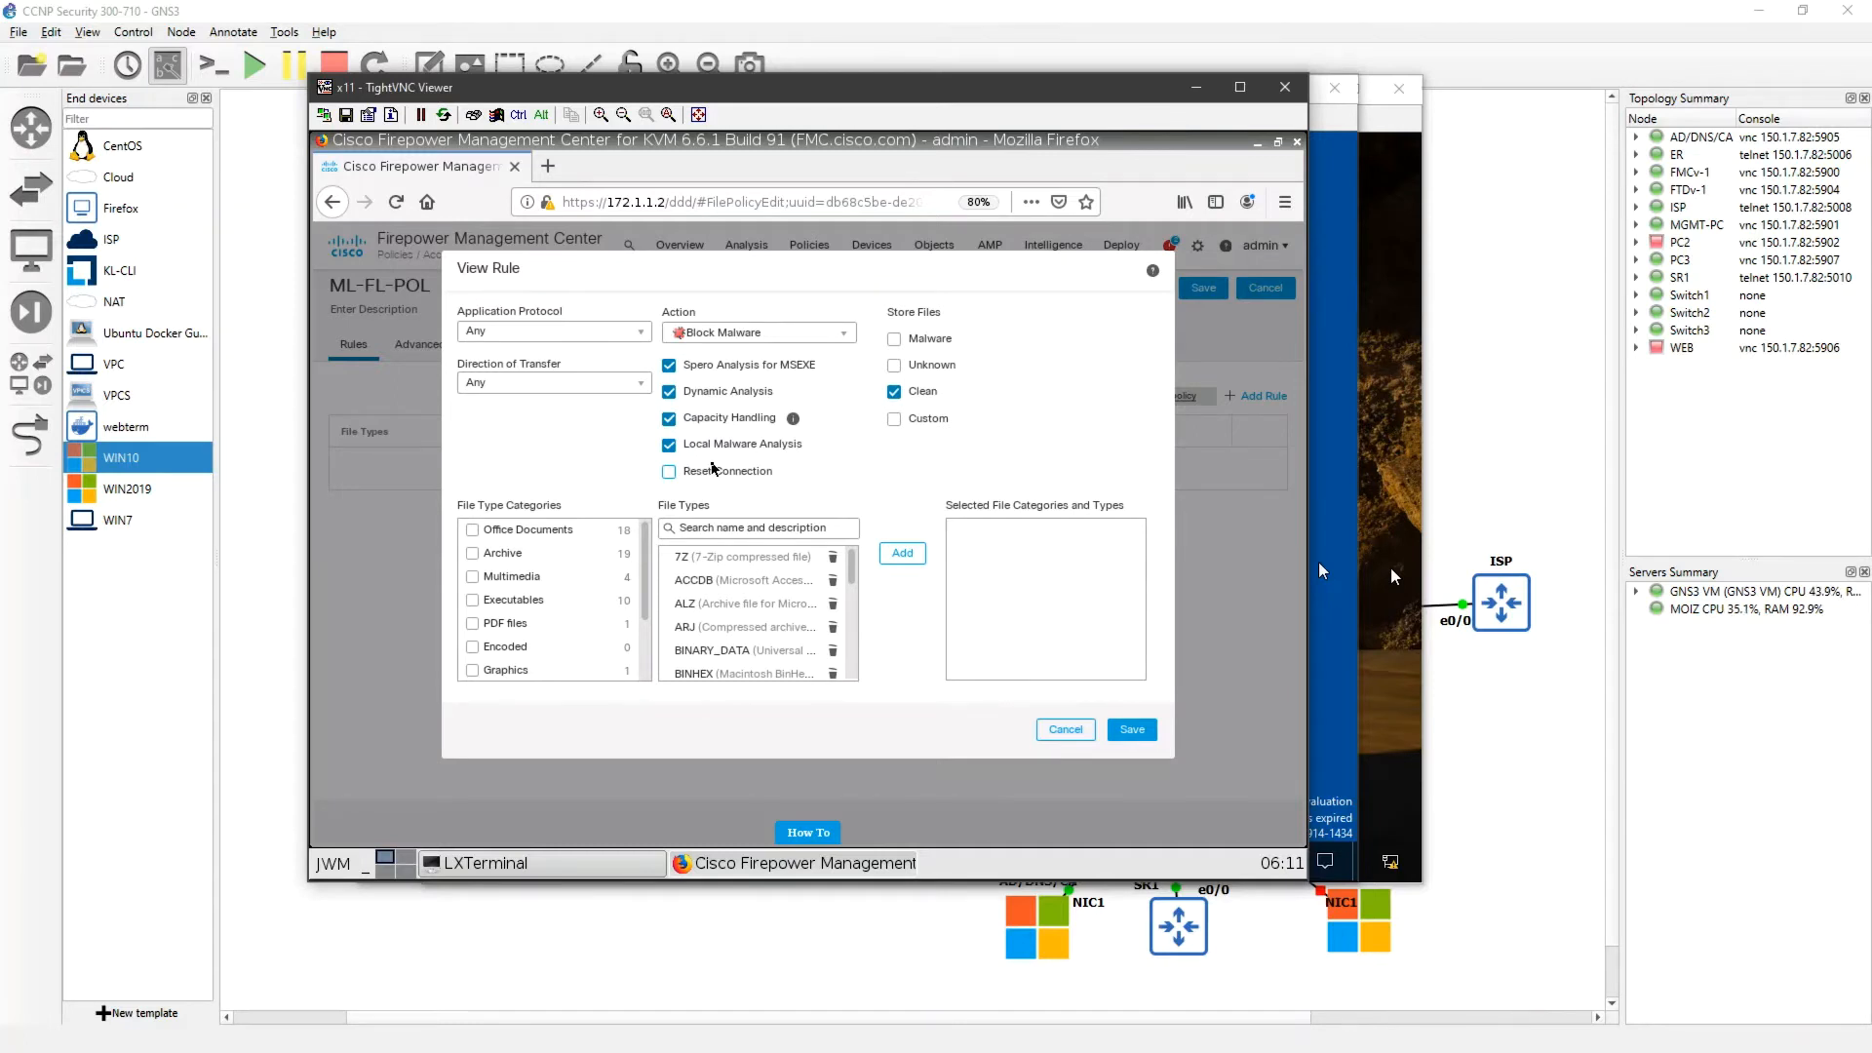
# - Set the rule's application protocol and direction of transfer both to Any
pyautogui.click(635, 342)
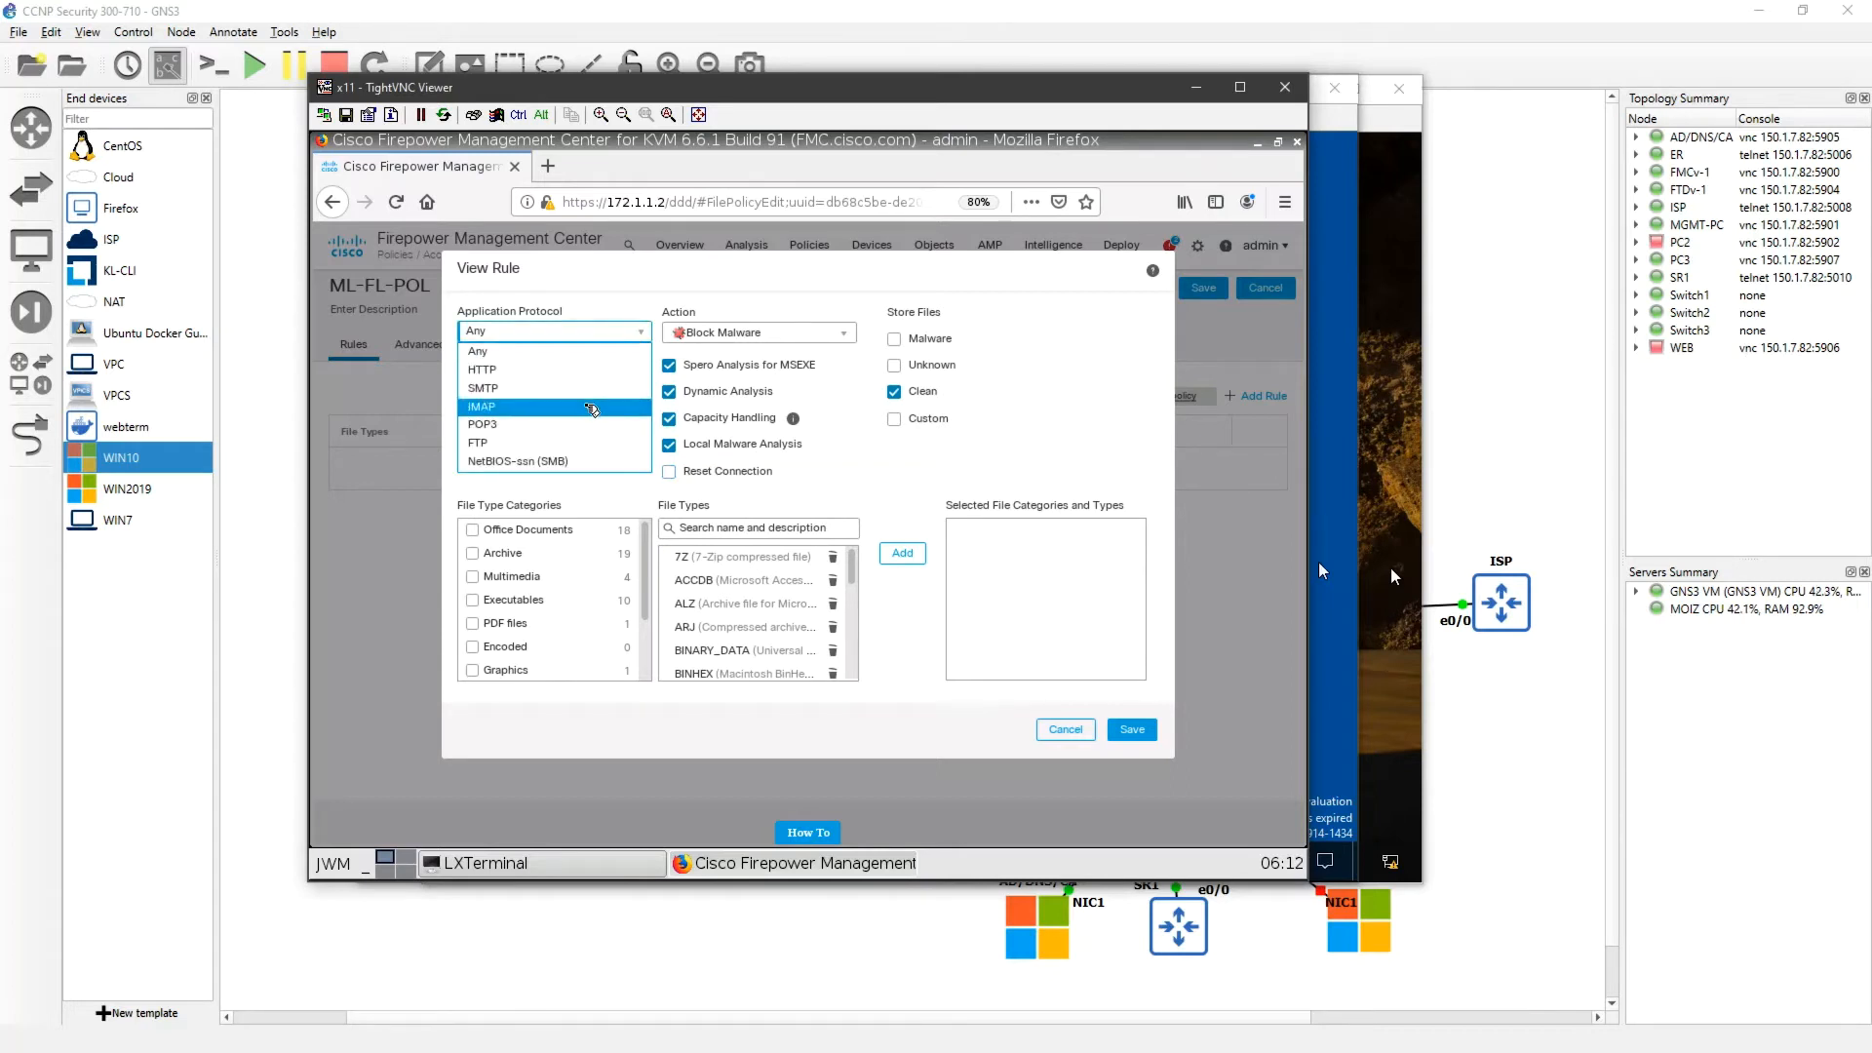
pyautogui.click(548, 355)
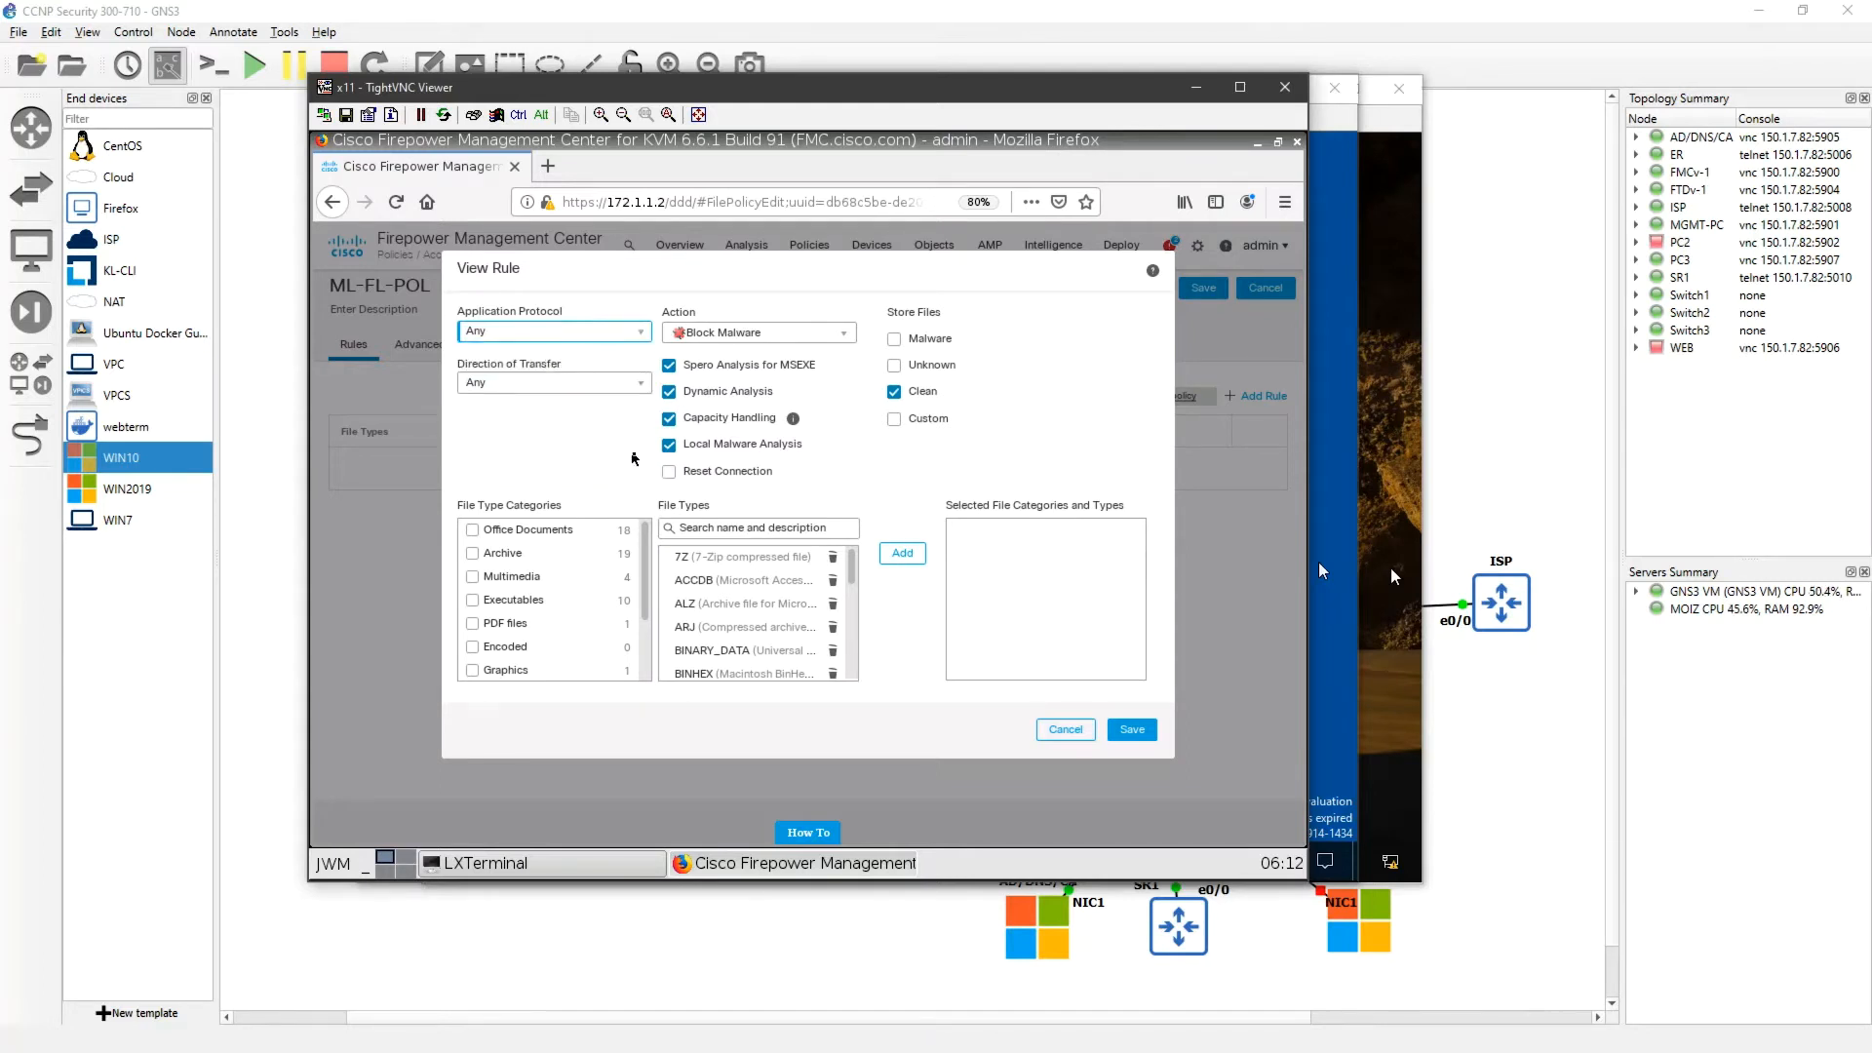
pyautogui.click(624, 331)
pyautogui.click(585, 356)
pyautogui.click(573, 386)
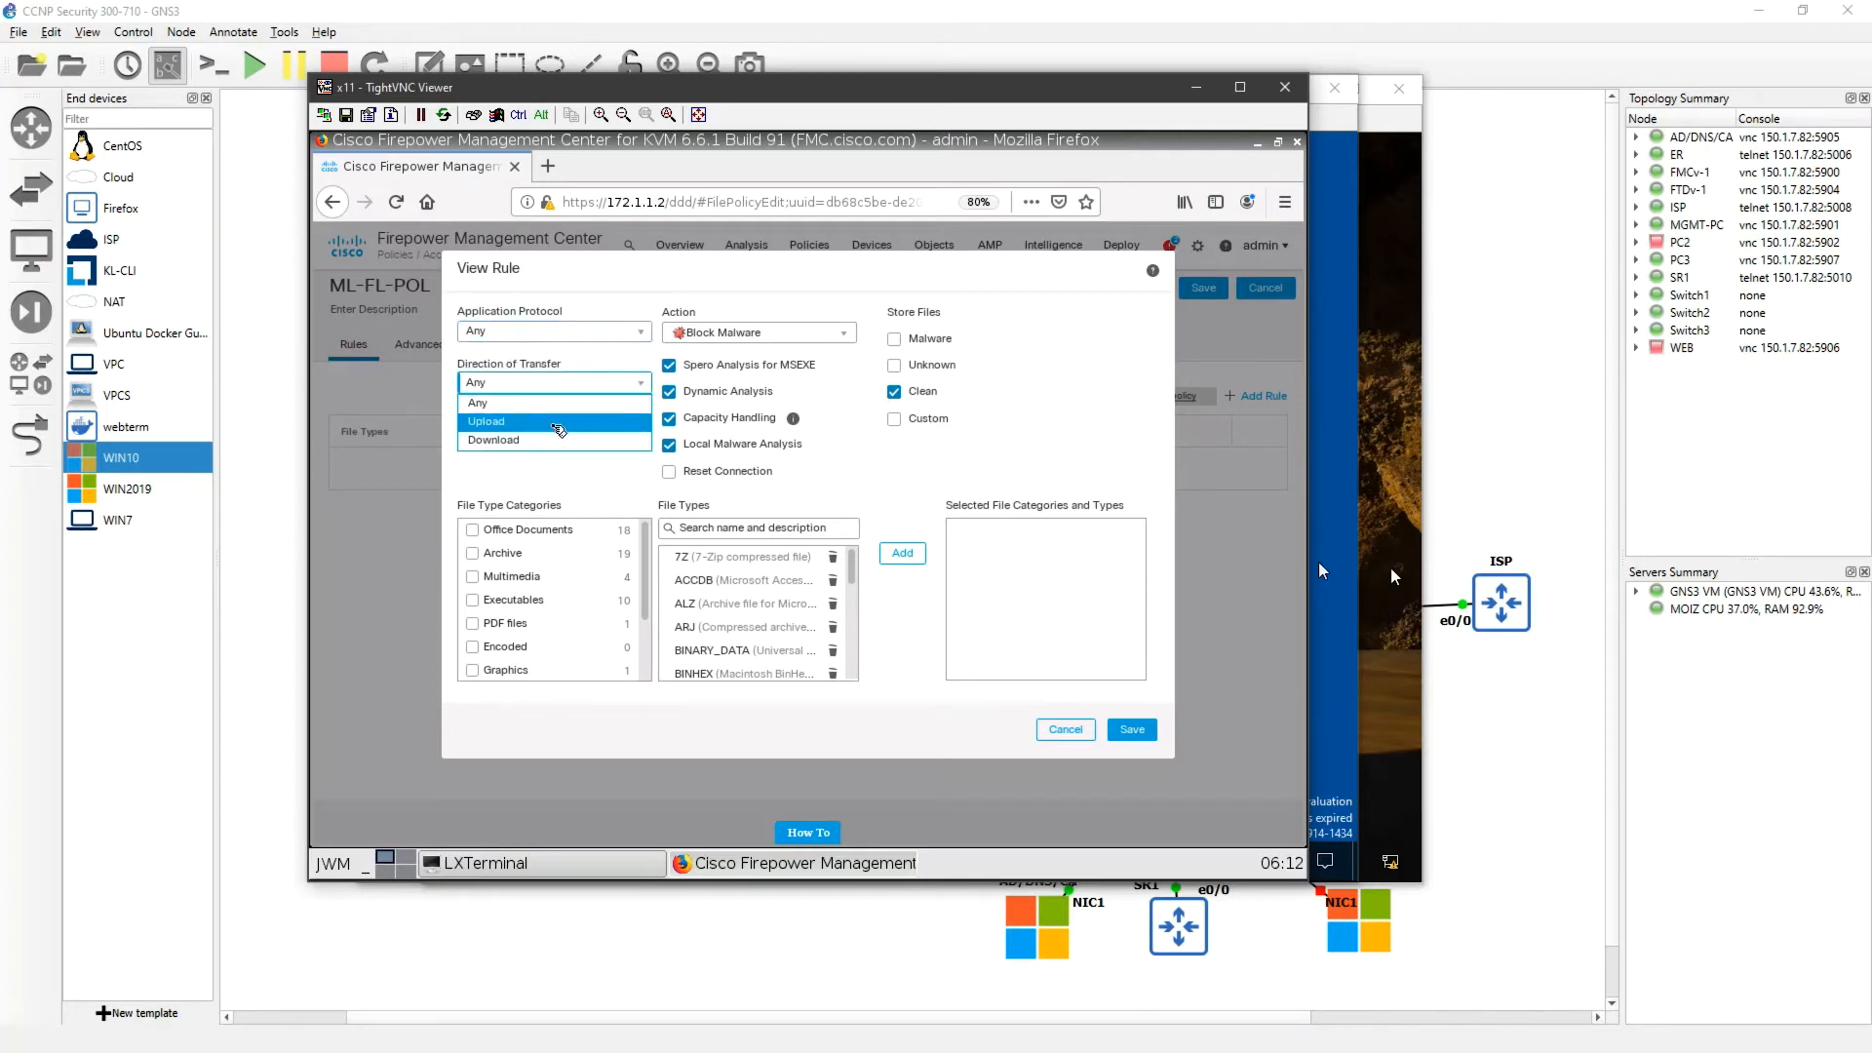
pyautogui.click(569, 404)
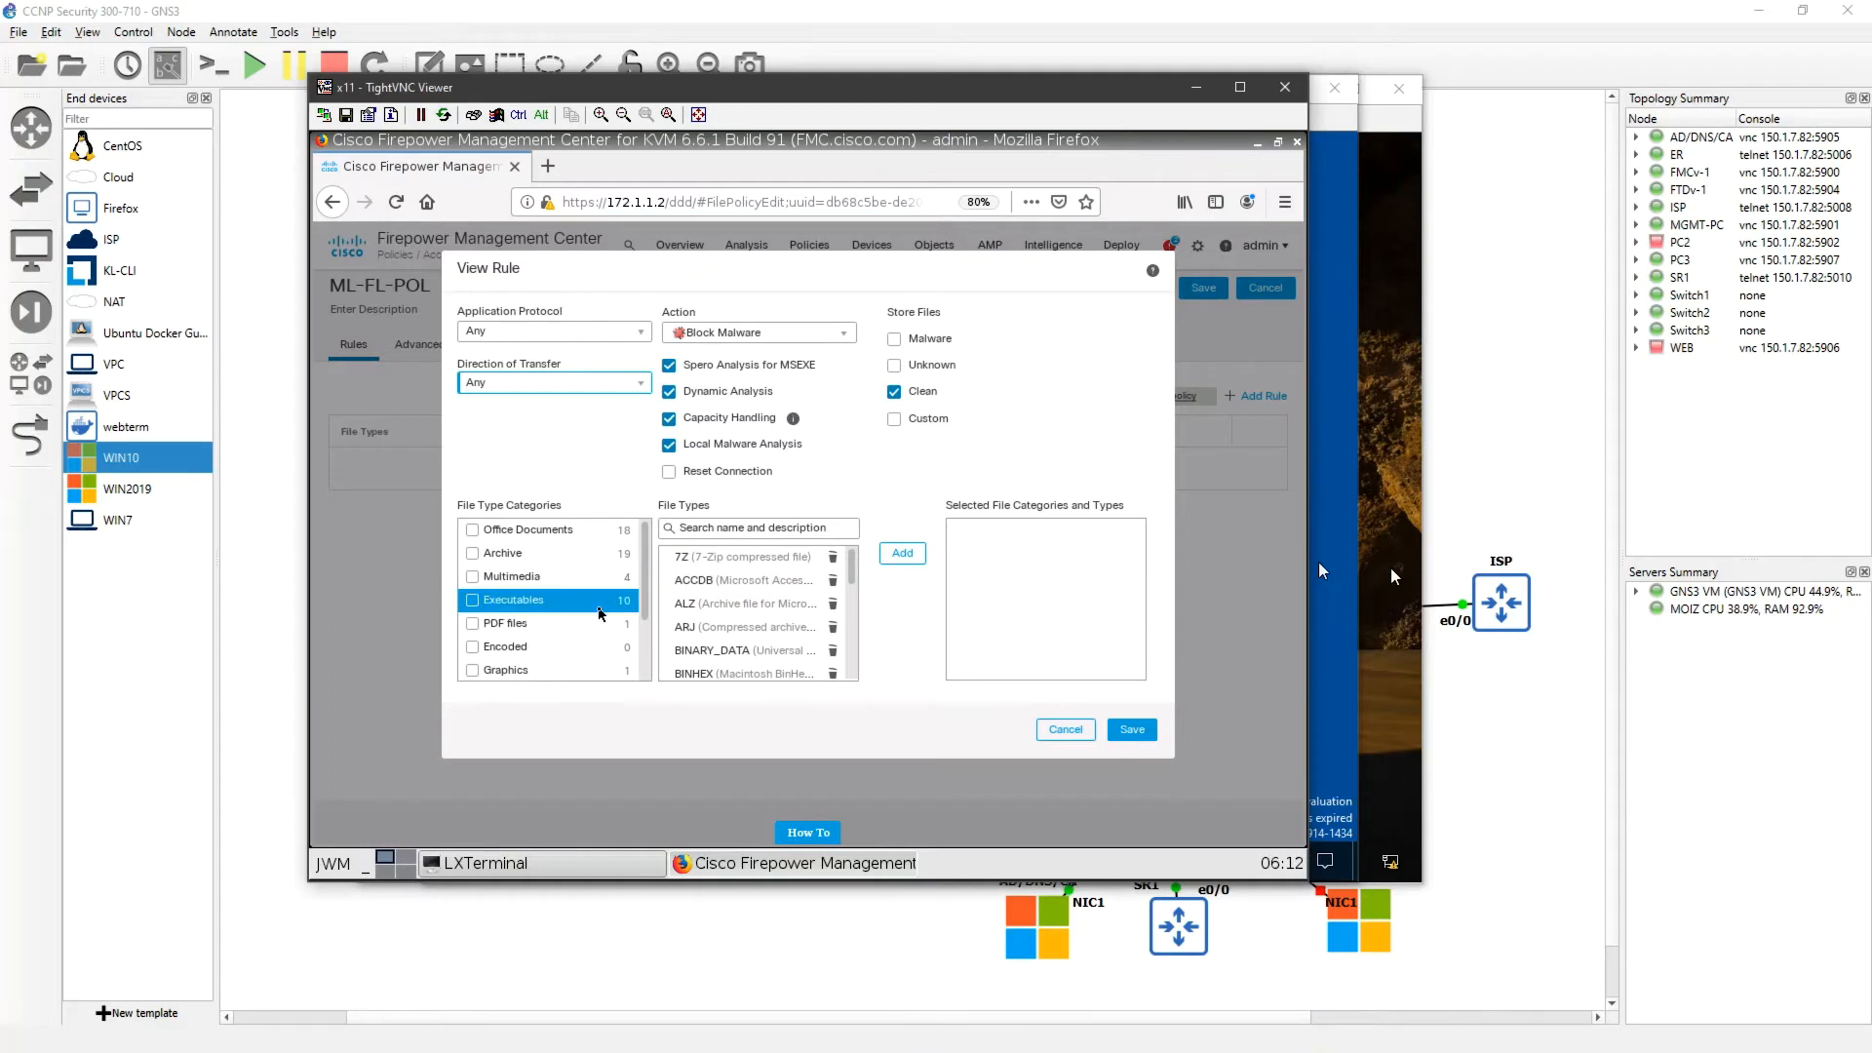
# - Examine the available file type categories and the file types contained in Archive and Office Documents
pyautogui.scroll(-3, 588, 609)
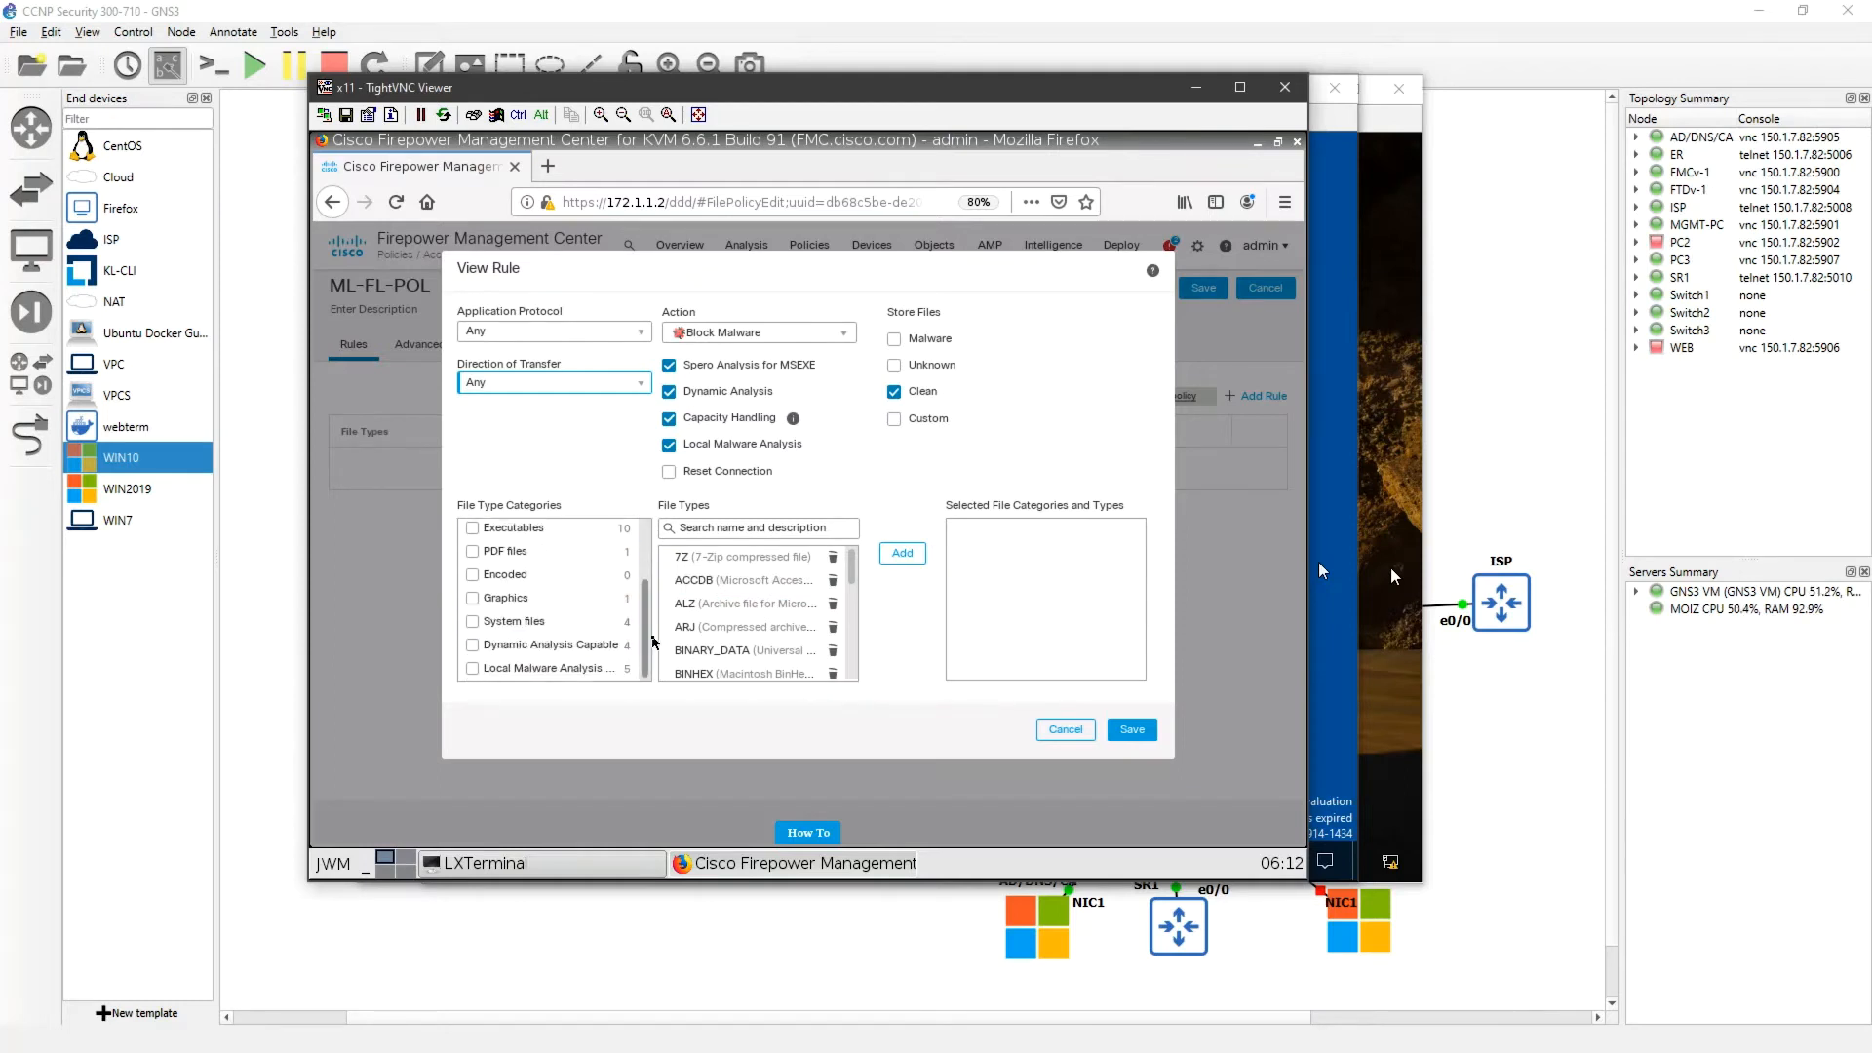
pyautogui.moveTo(646, 632)
pyautogui.mouseDown()
pyautogui.moveTo(645, 656)
pyautogui.moveTo(644, 613)
pyautogui.mouseUp()
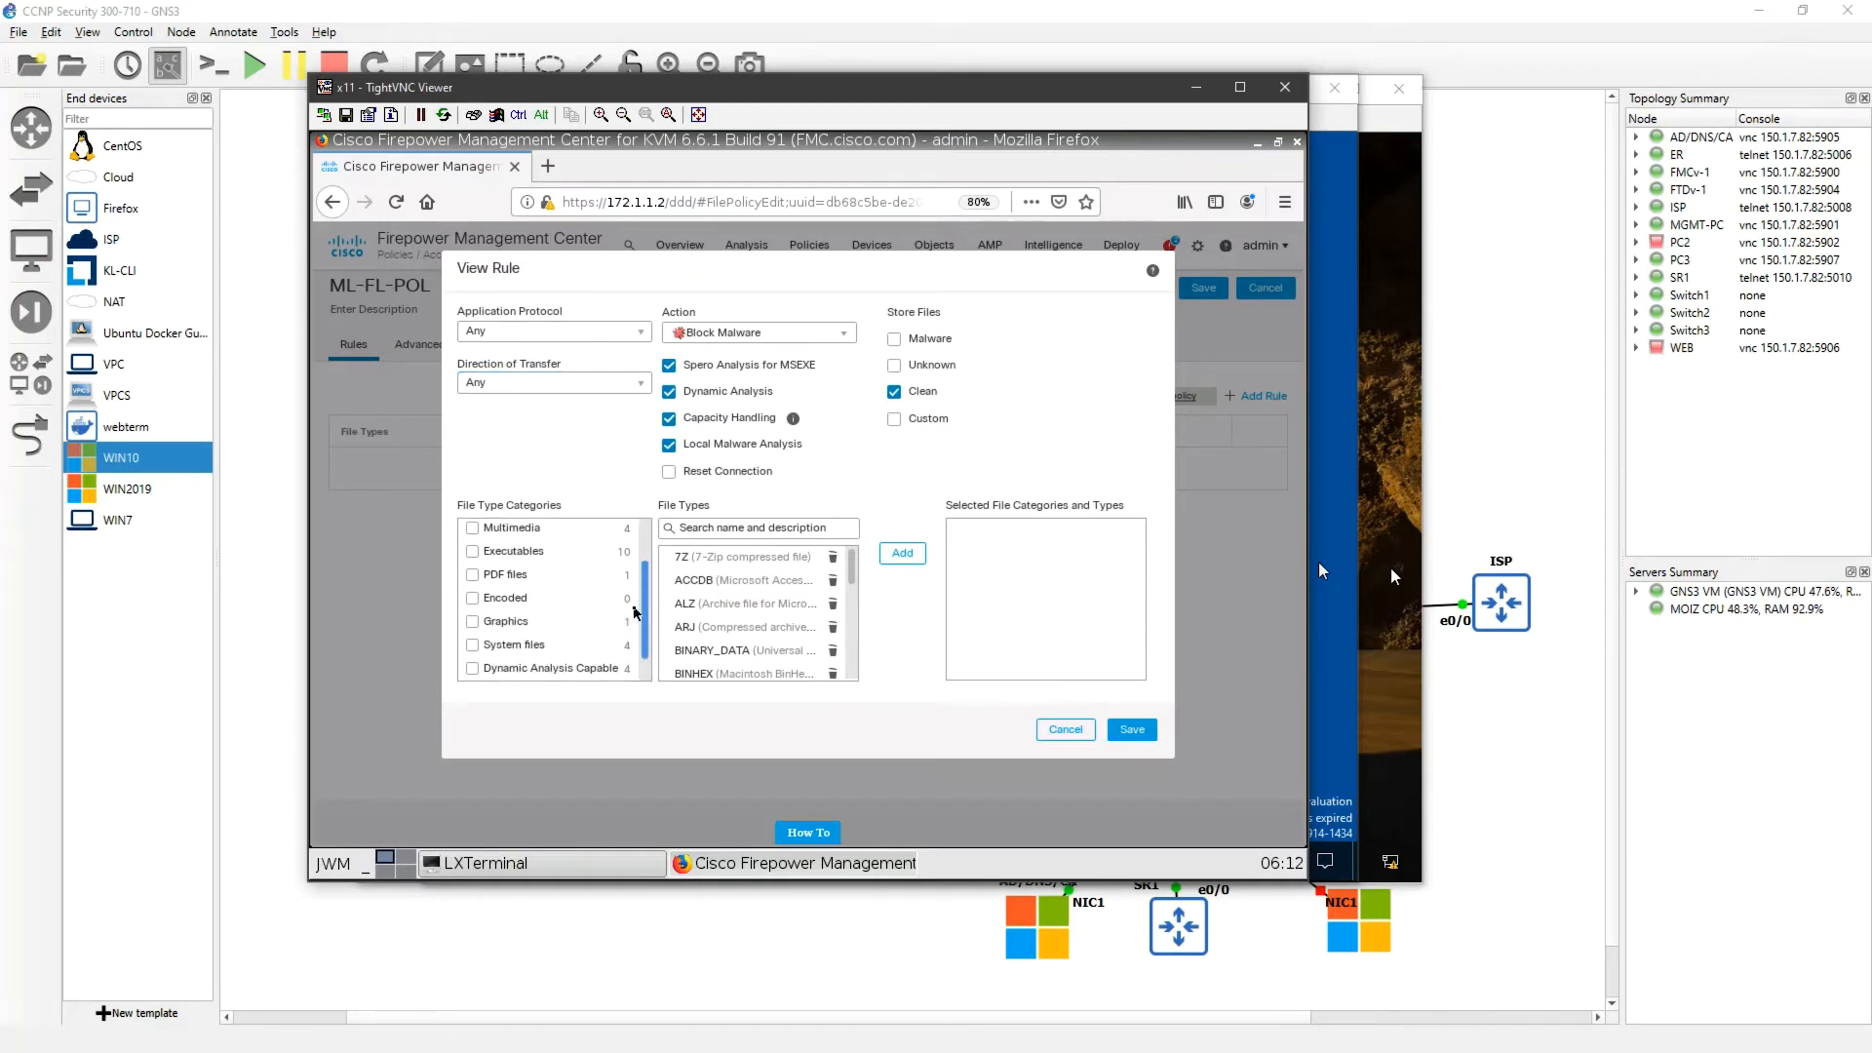
pyautogui.click(729, 559)
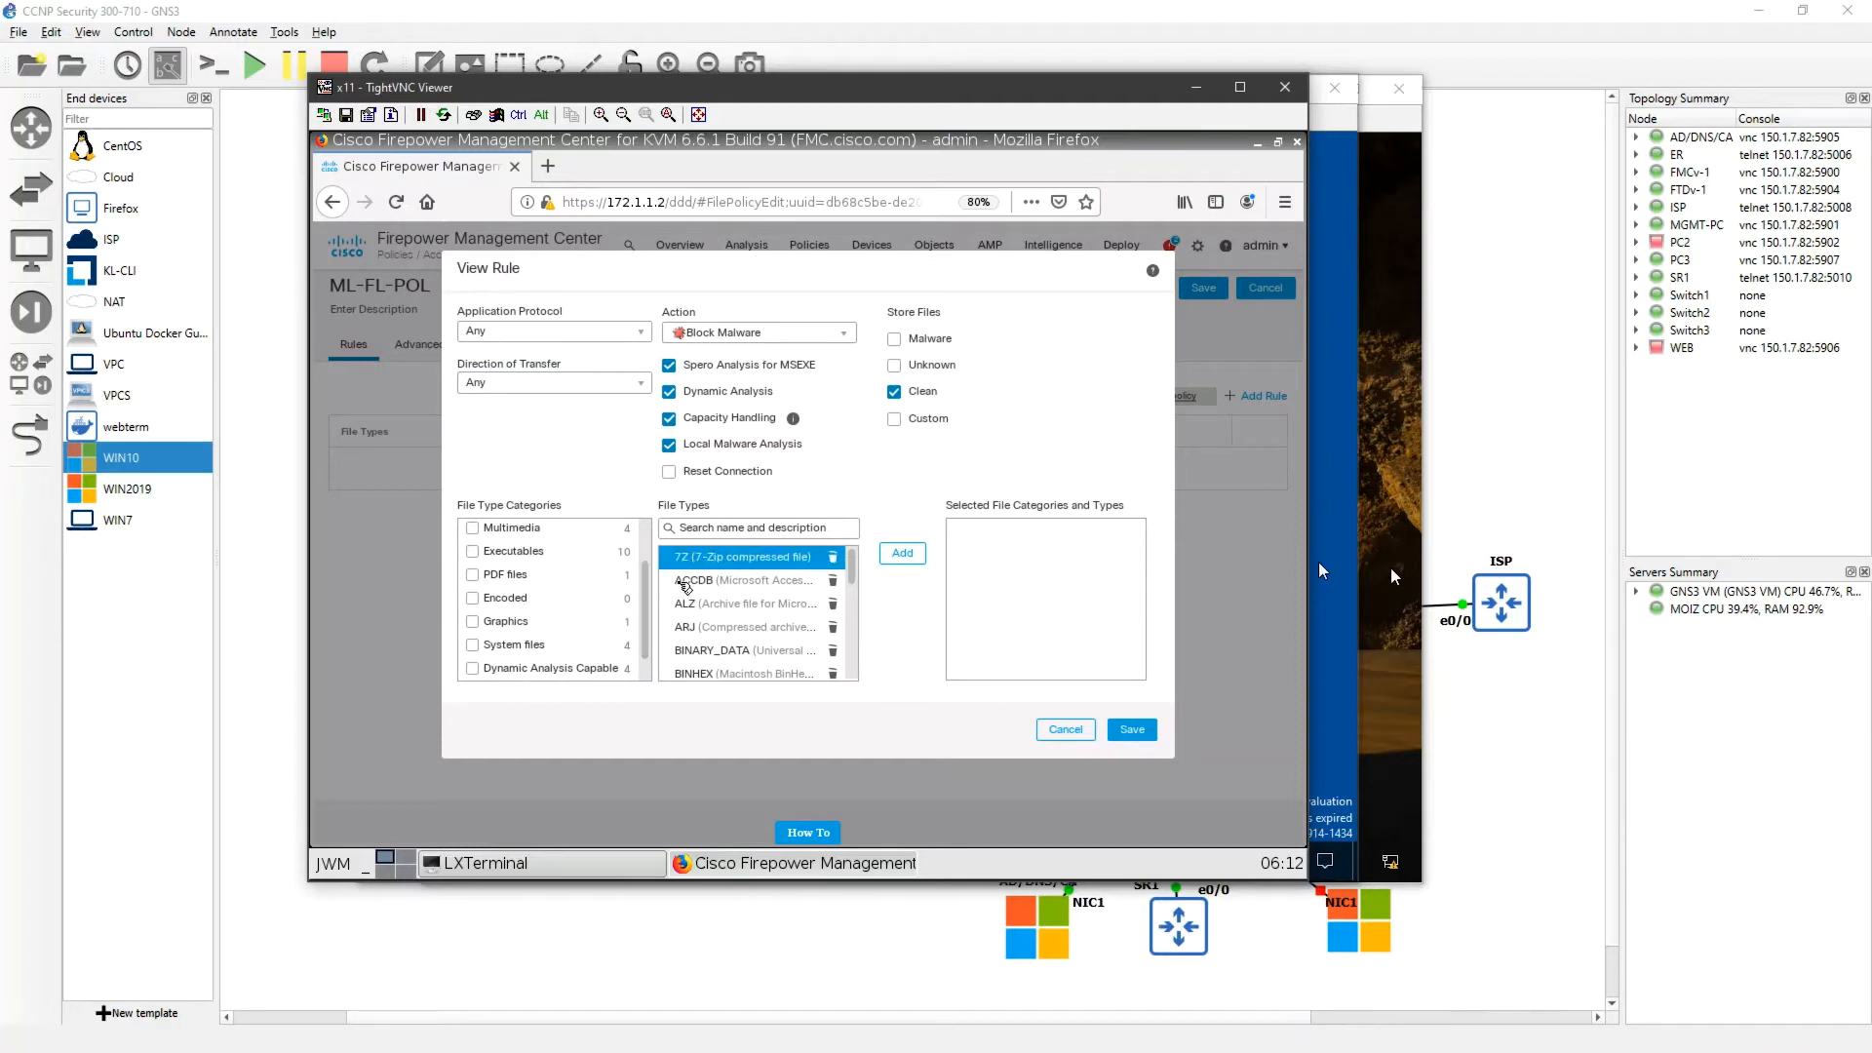
pyautogui.scroll(2, 628, 566)
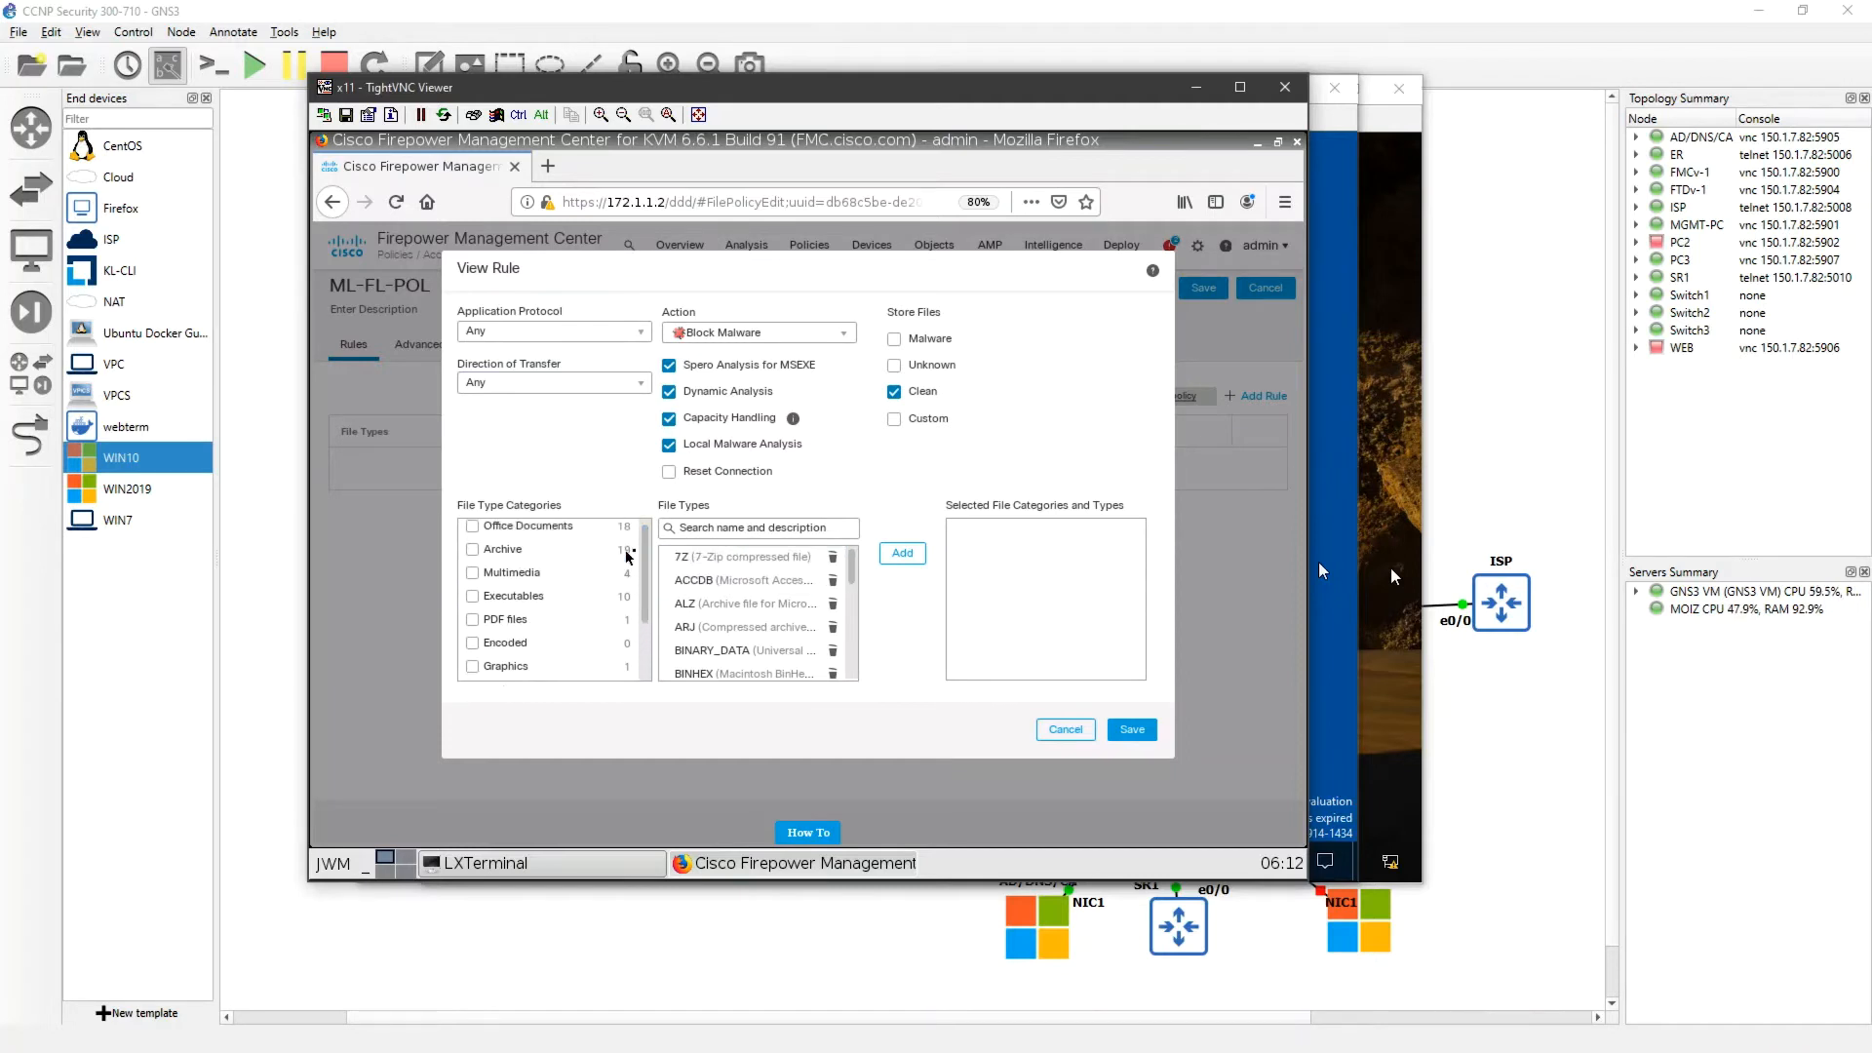
pyautogui.click(473, 550)
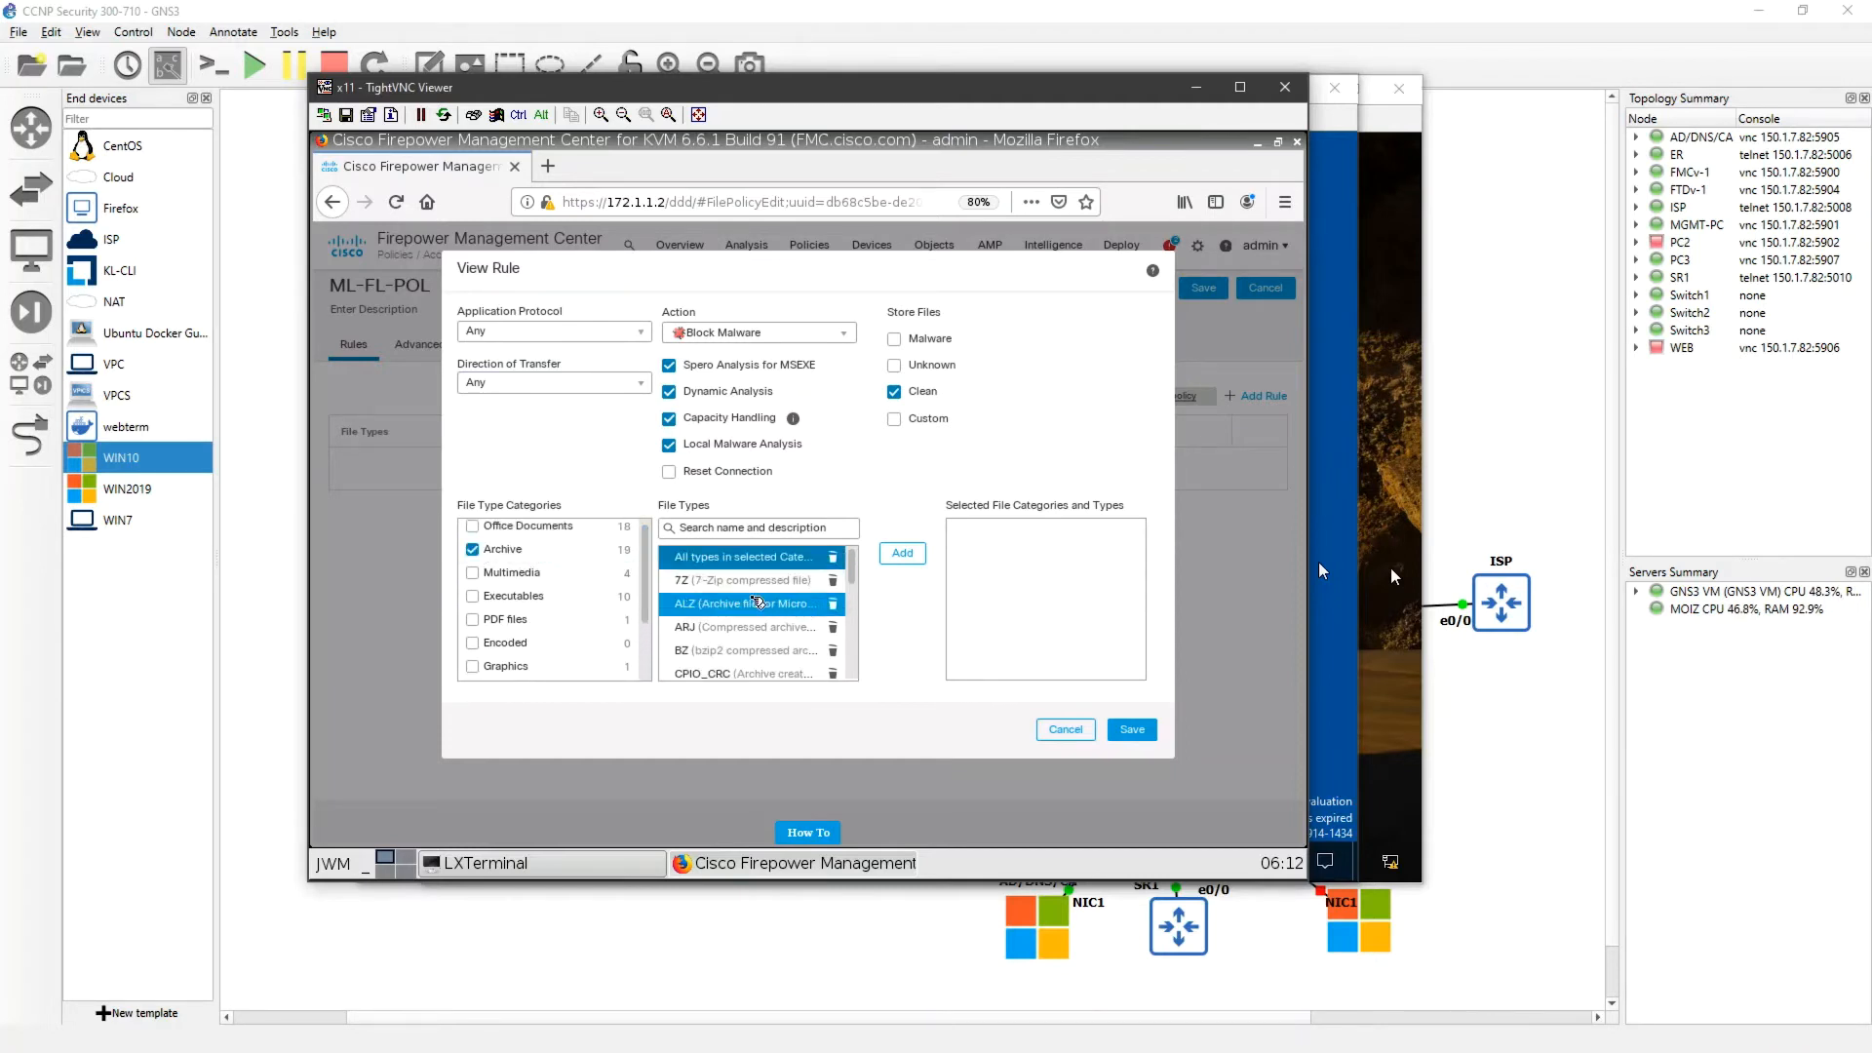
pyautogui.scroll(-5, 746, 607)
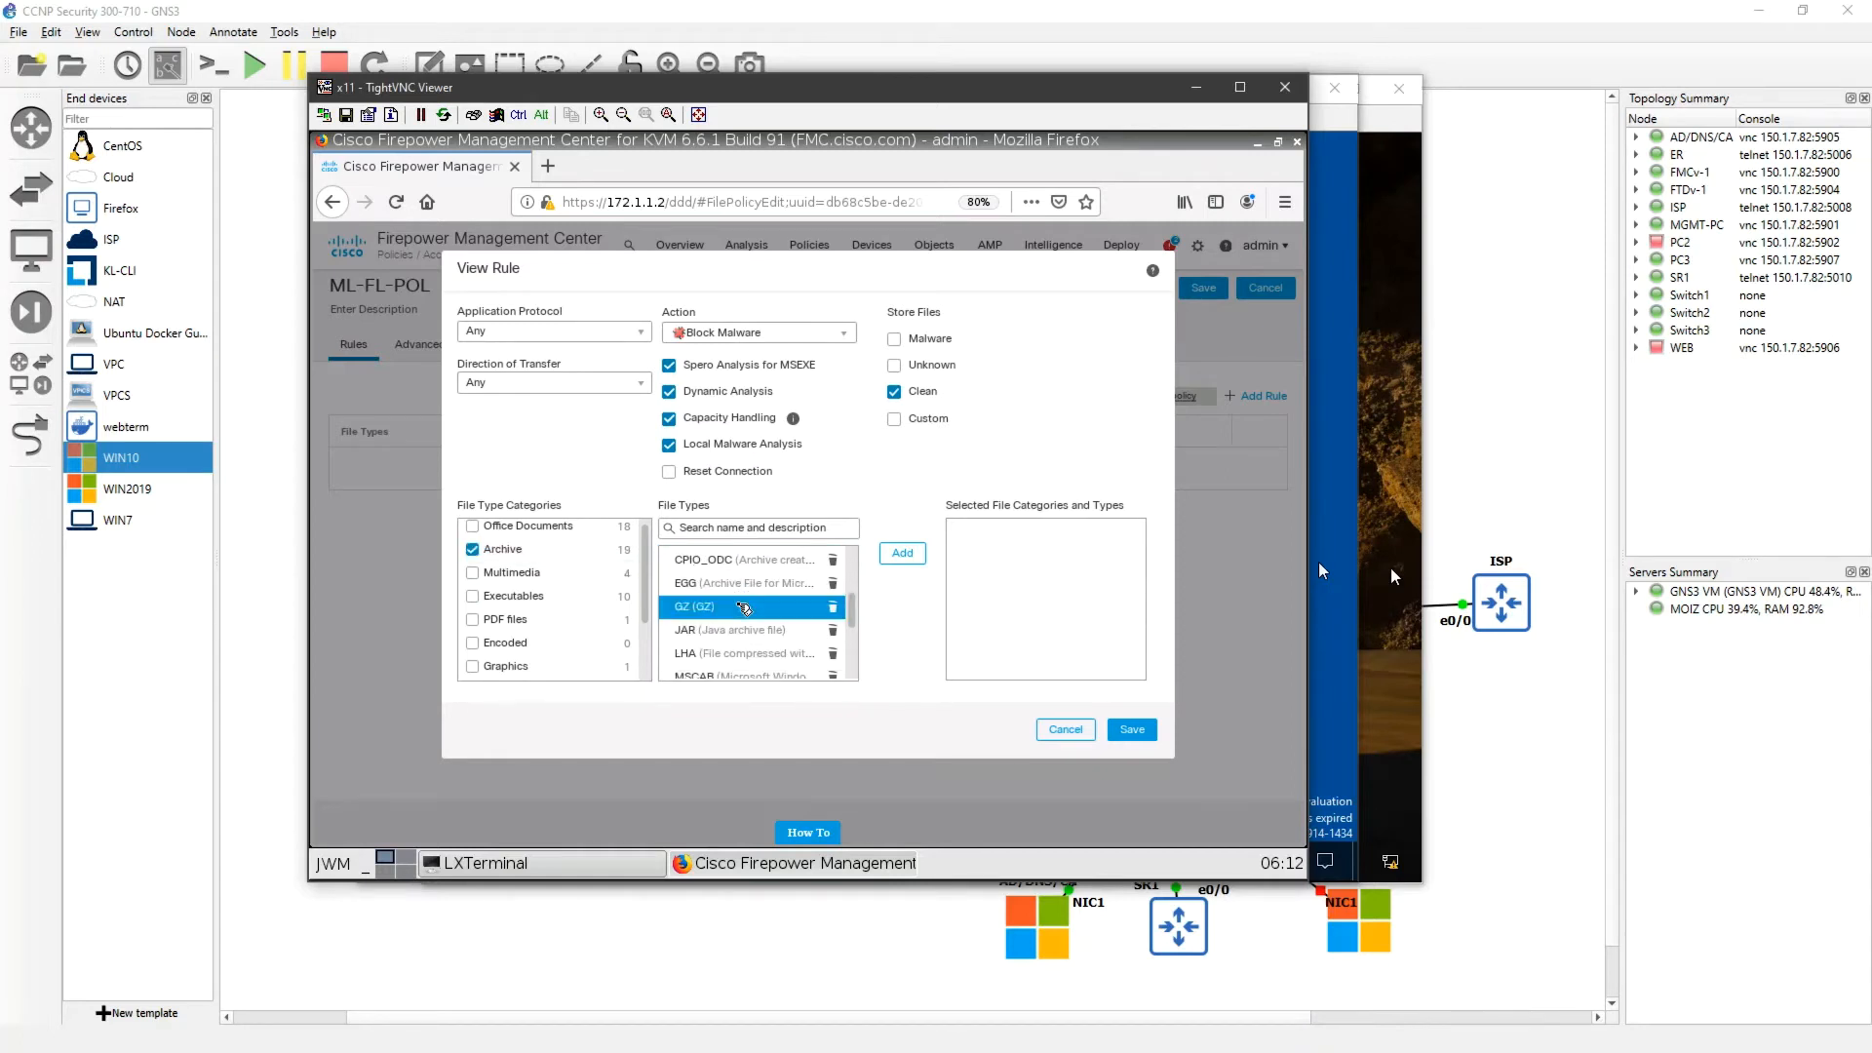
pyautogui.scroll(-1, 737, 624)
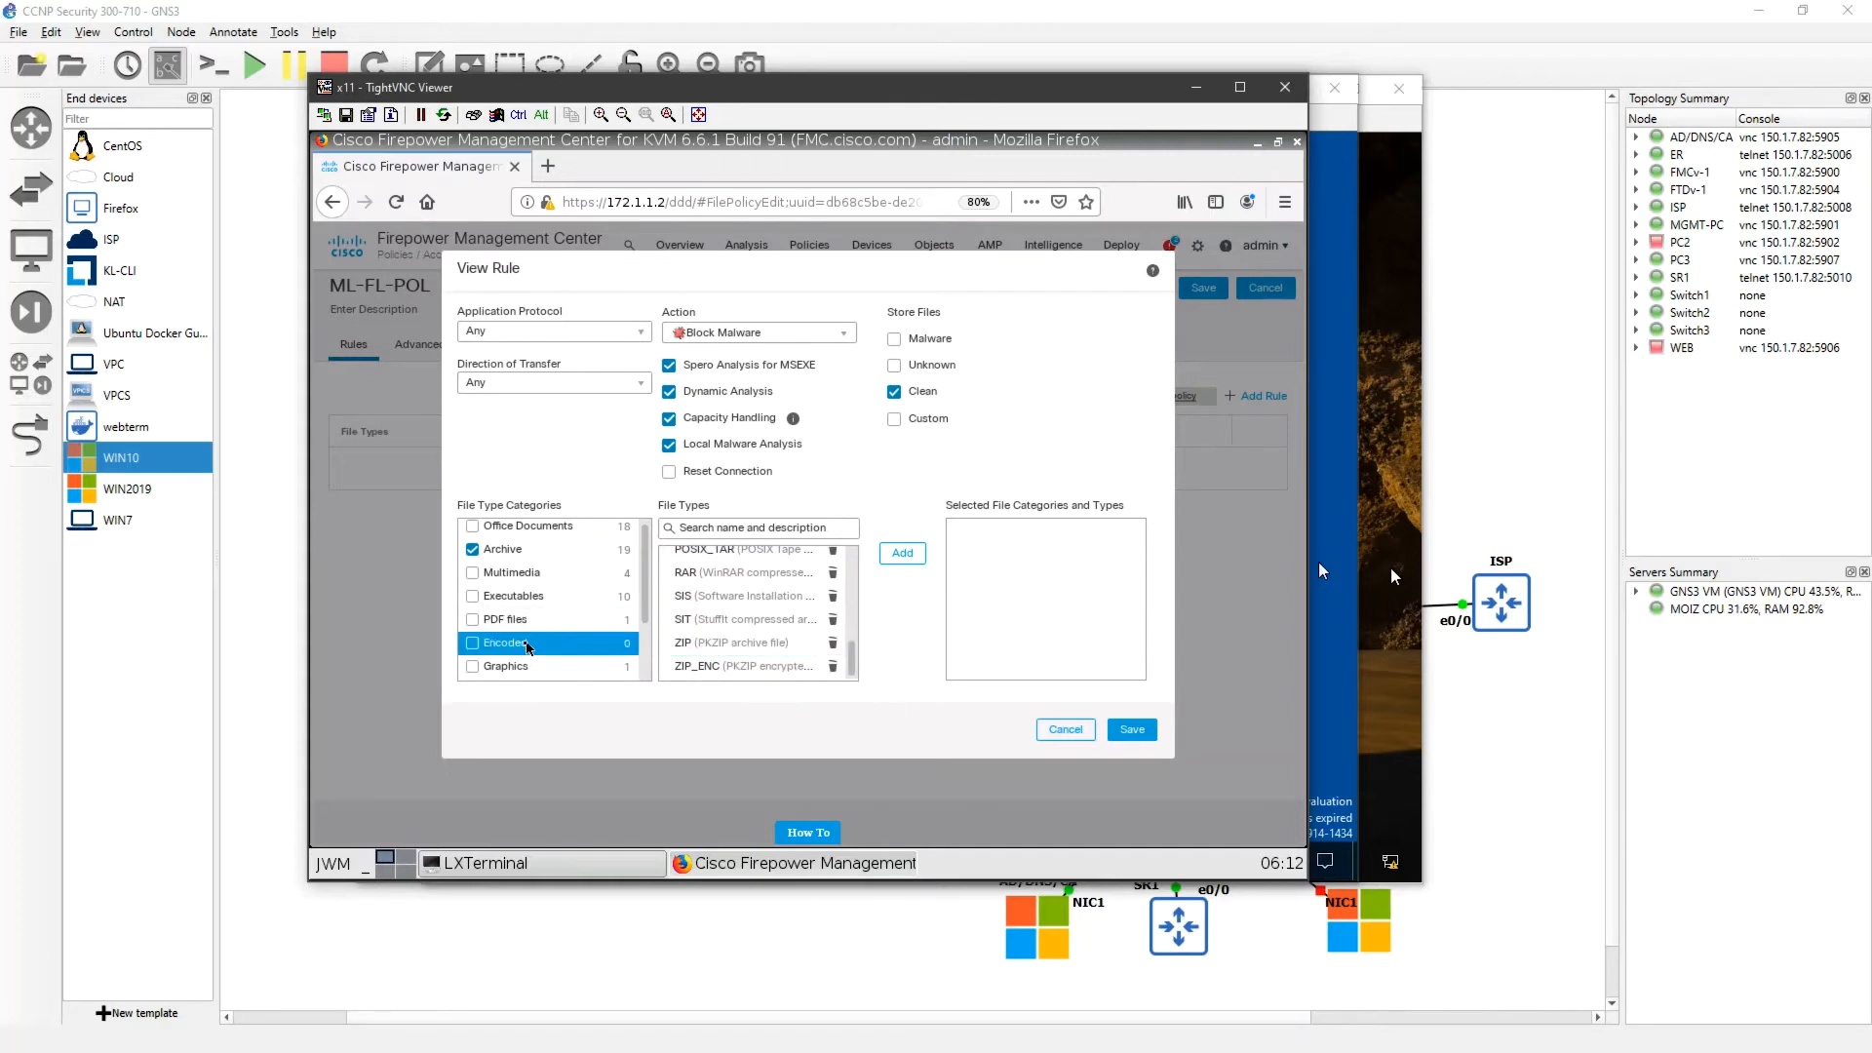
pyautogui.scroll(1, 536, 595)
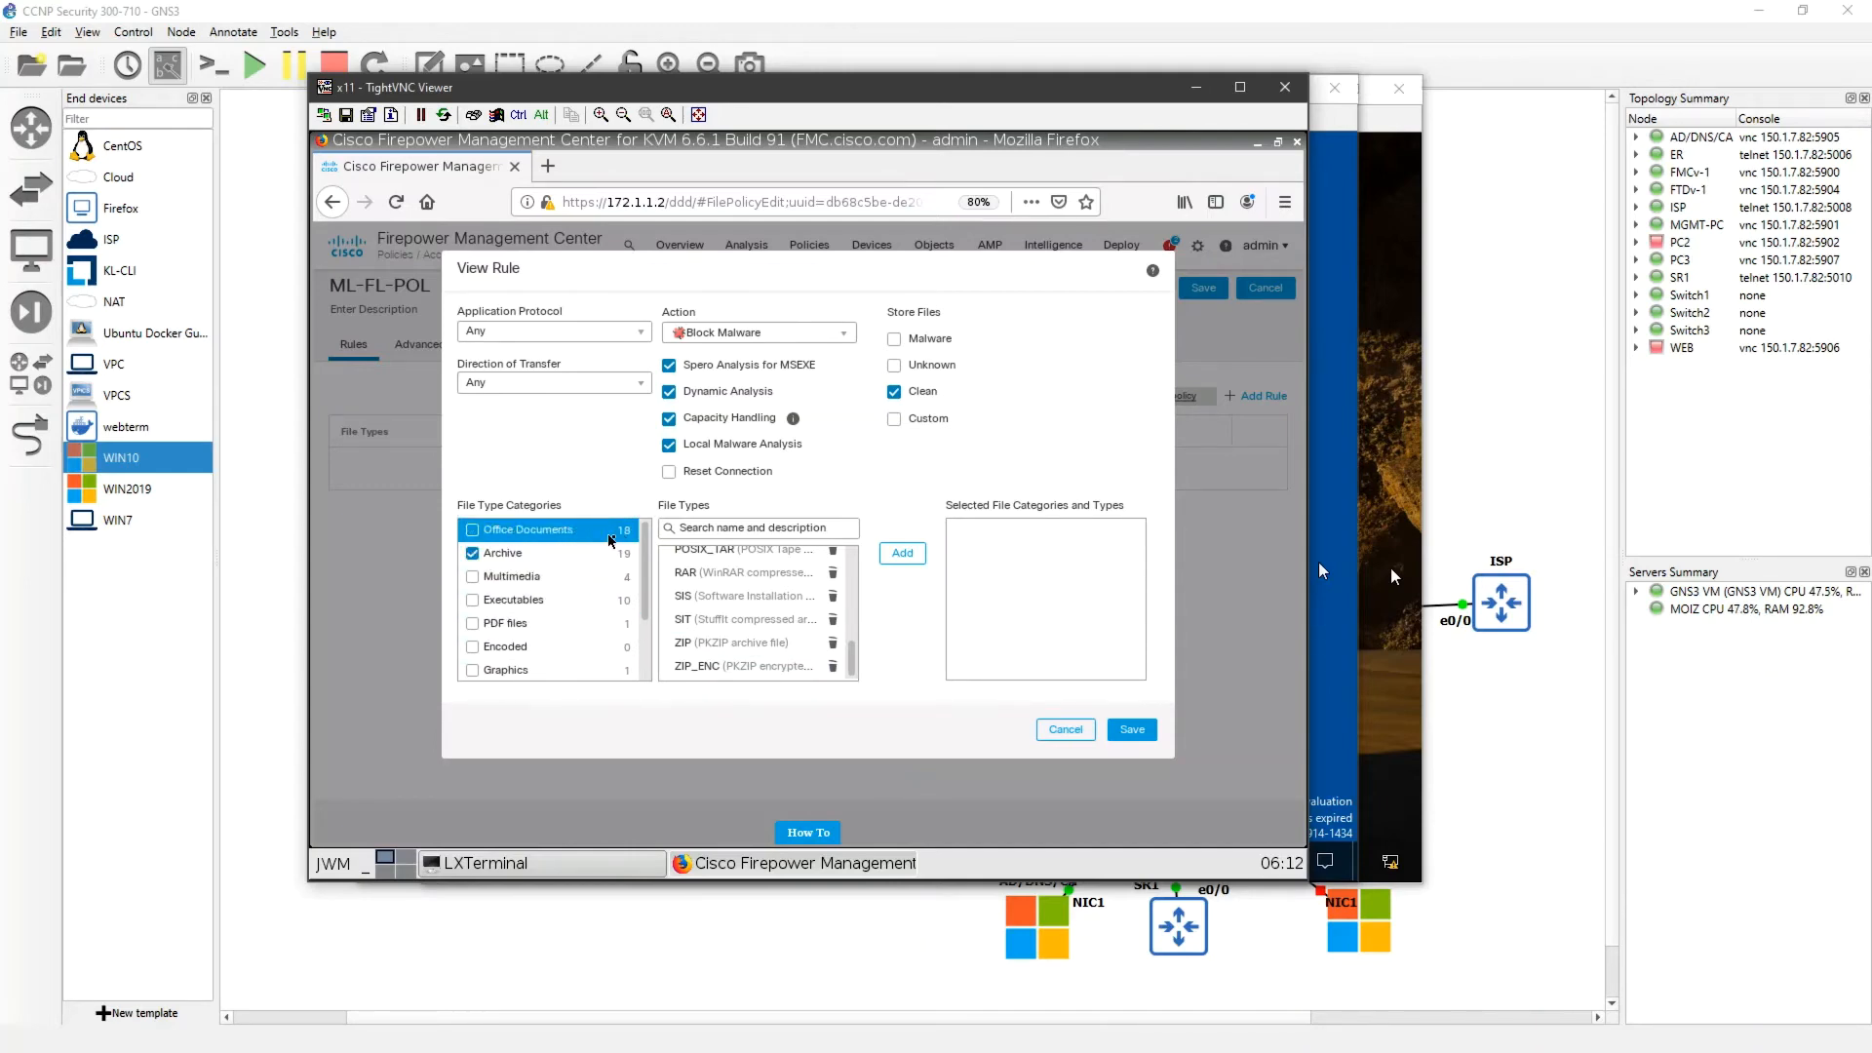
pyautogui.scroll(5, 746, 624)
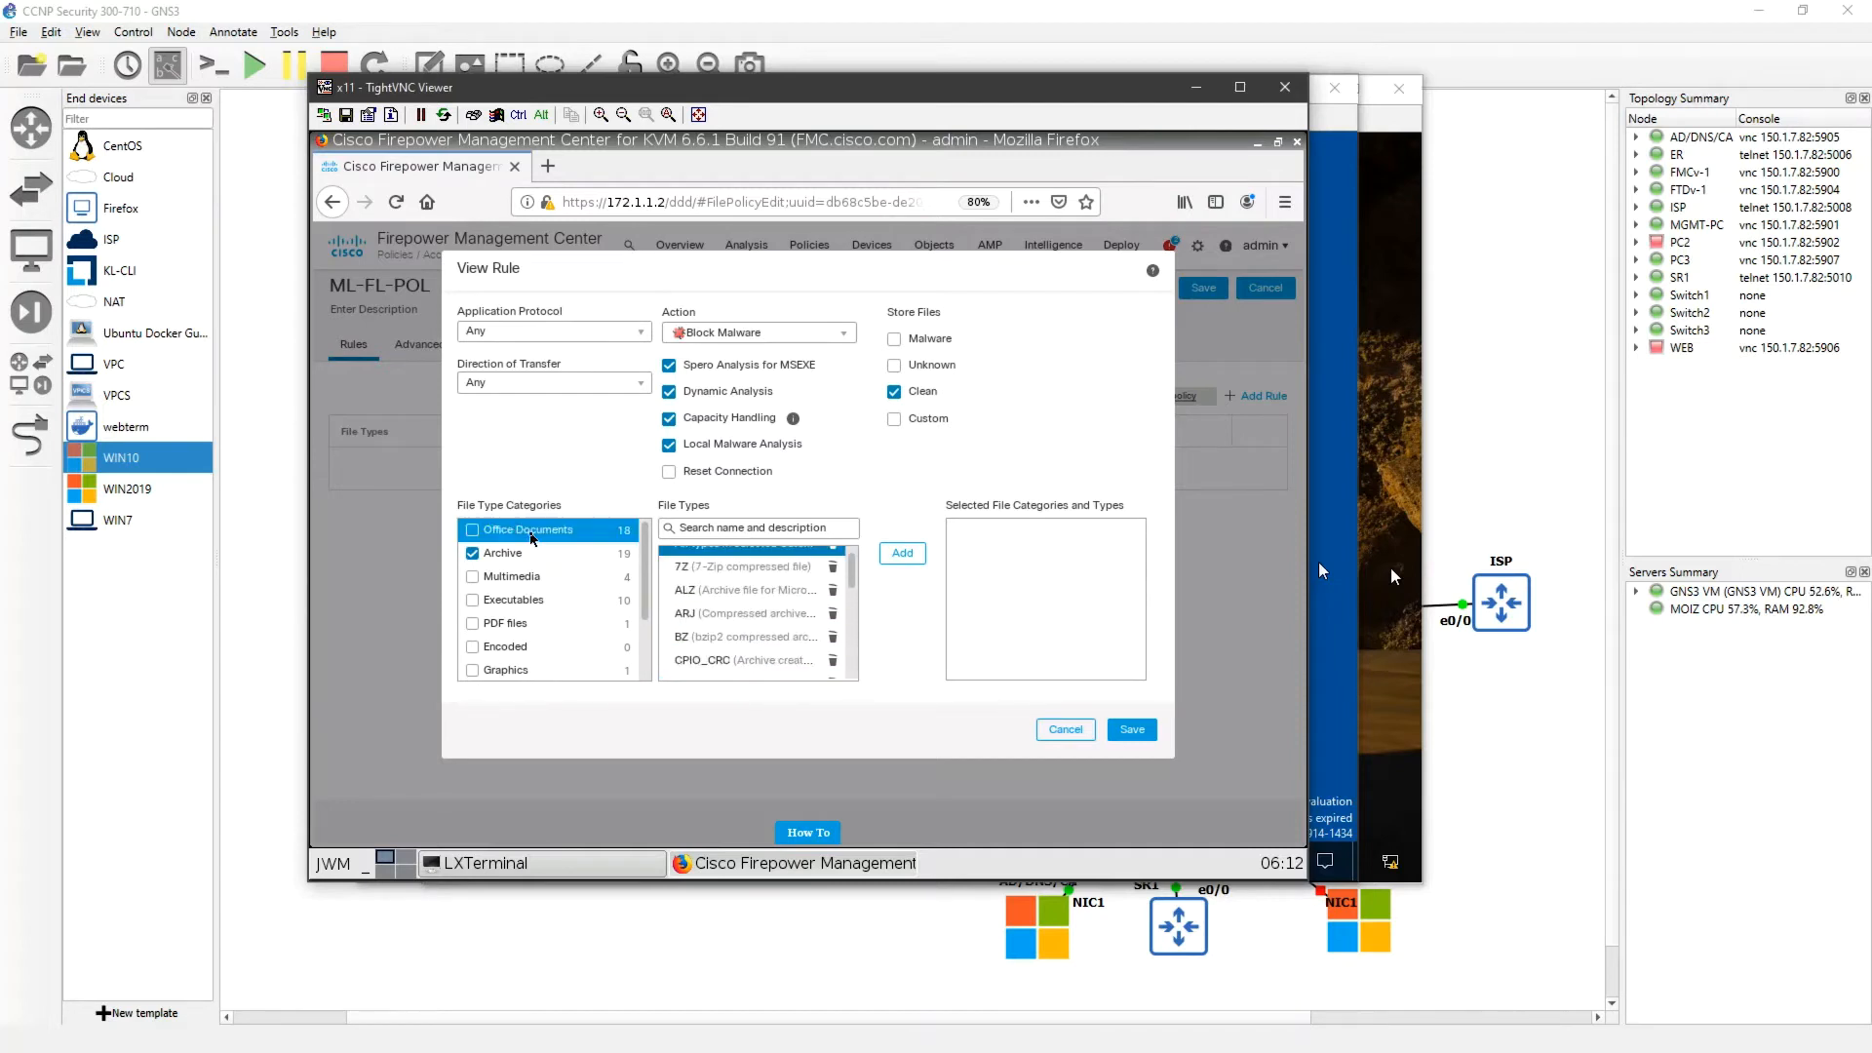
pyautogui.click(474, 532)
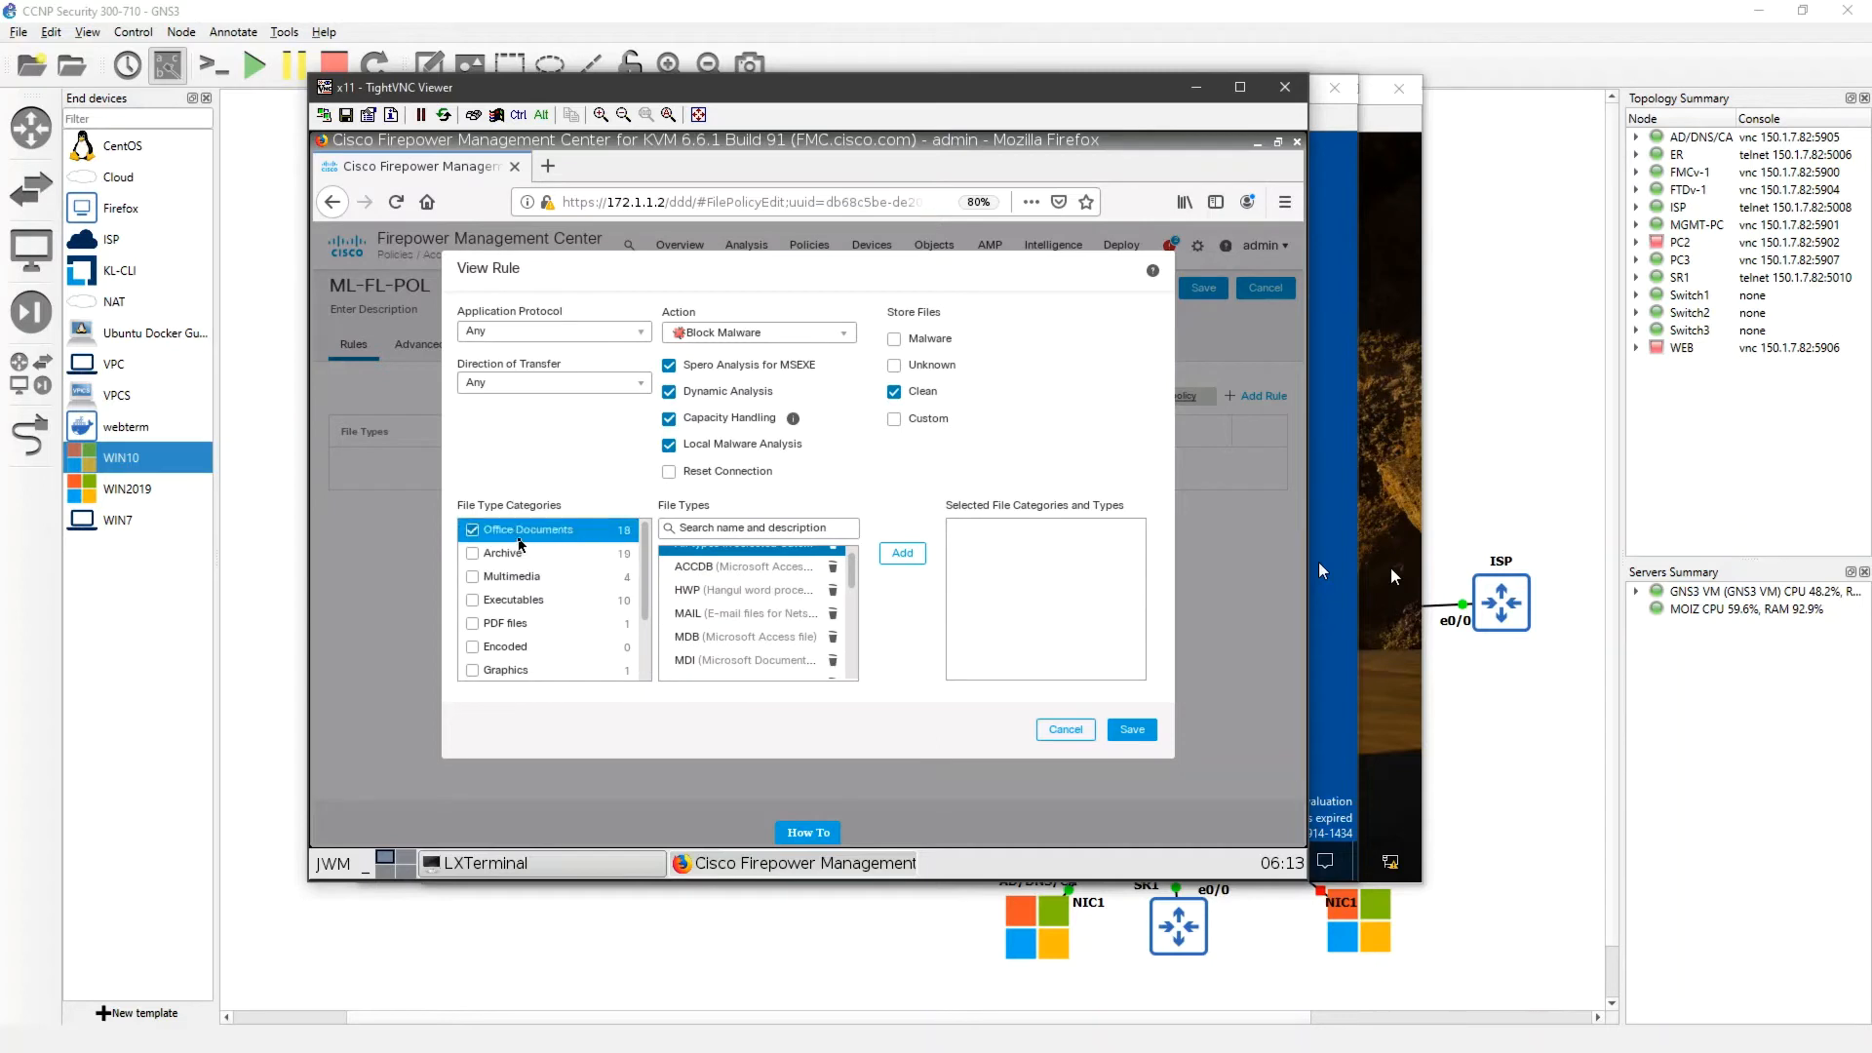
pyautogui.scroll(-3, 778, 602)
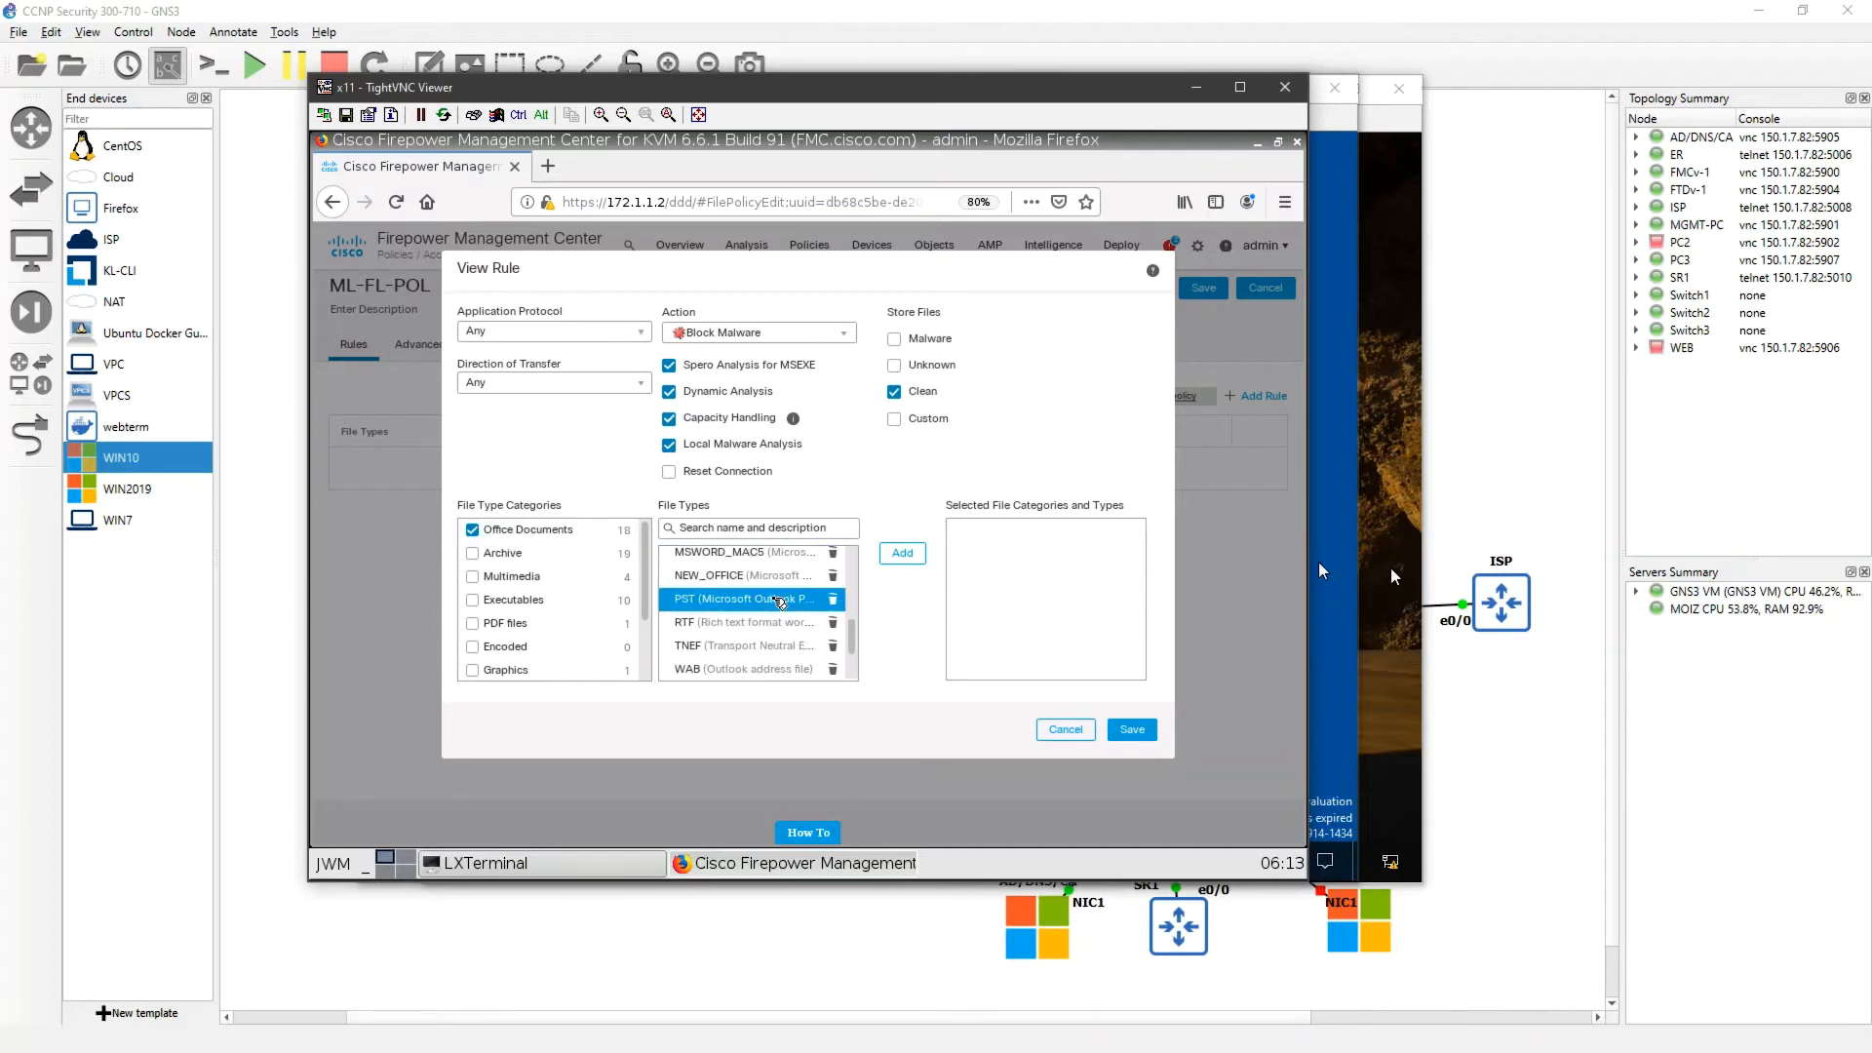
pyautogui.scroll(3, 771, 597)
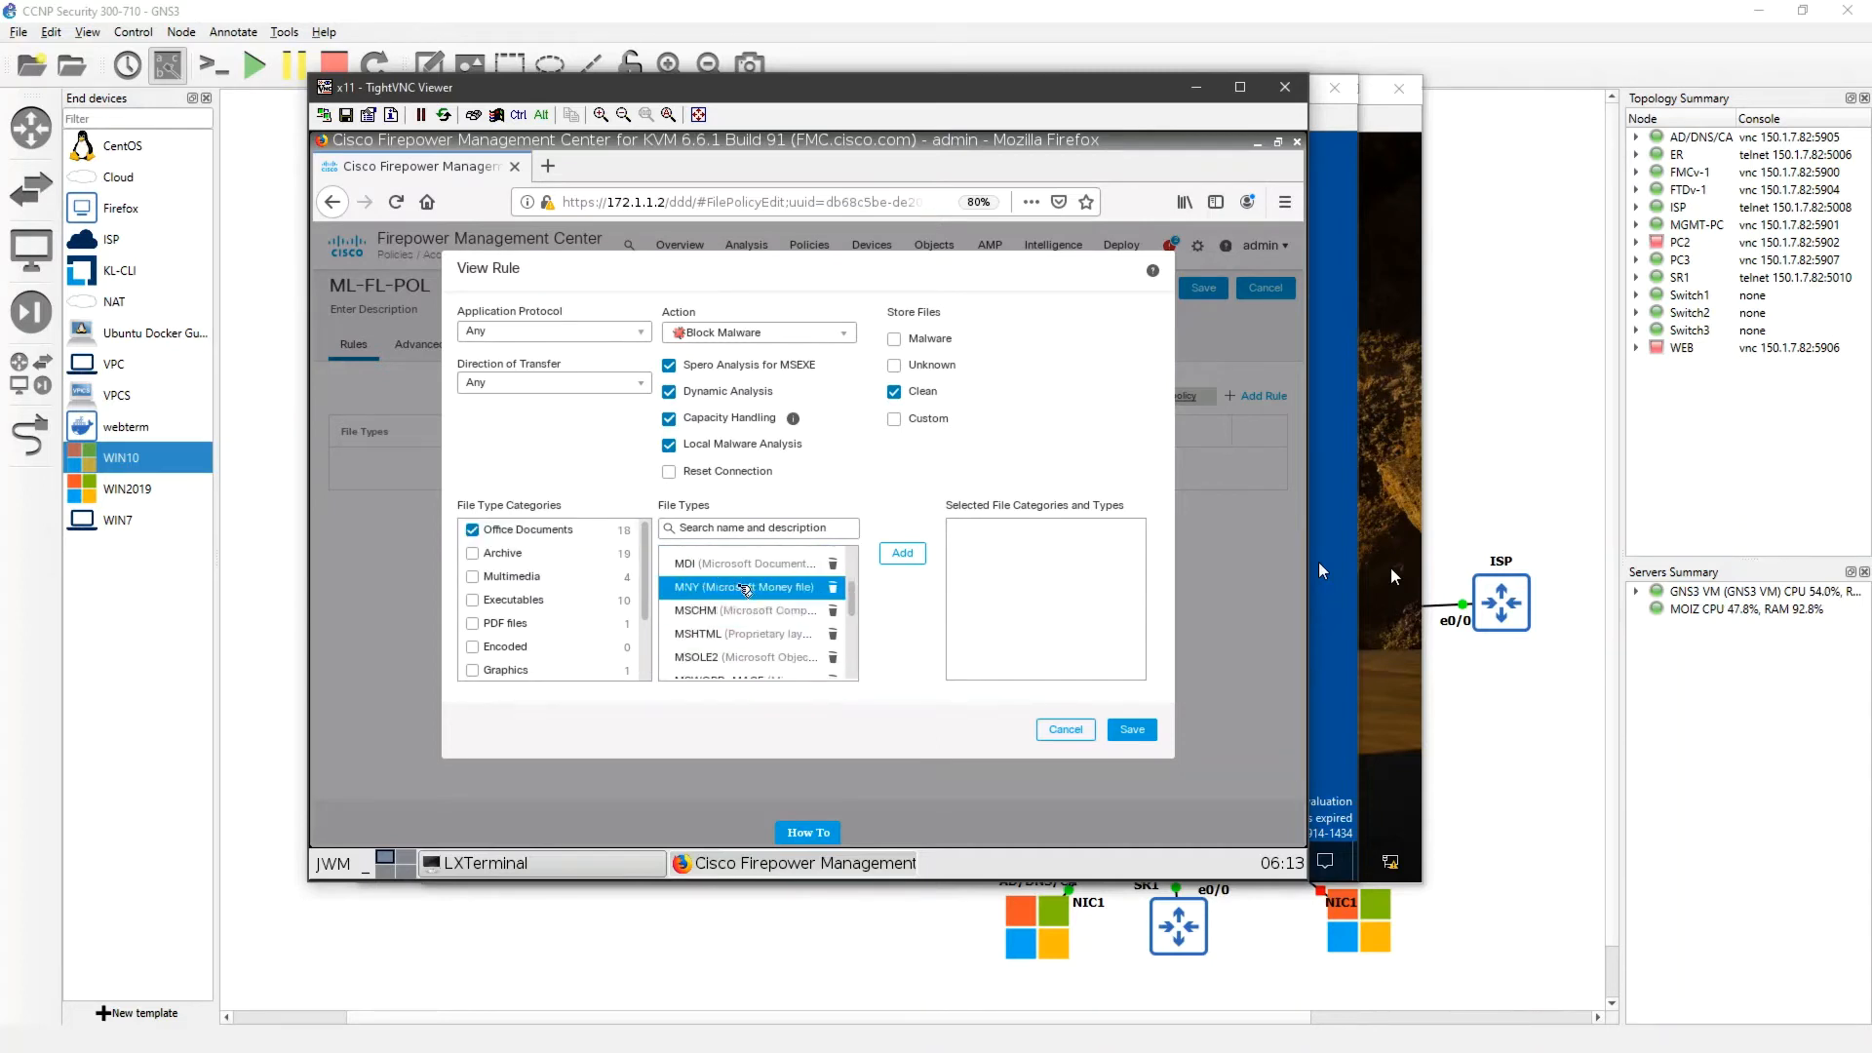
pyautogui.scroll(2, 747, 589)
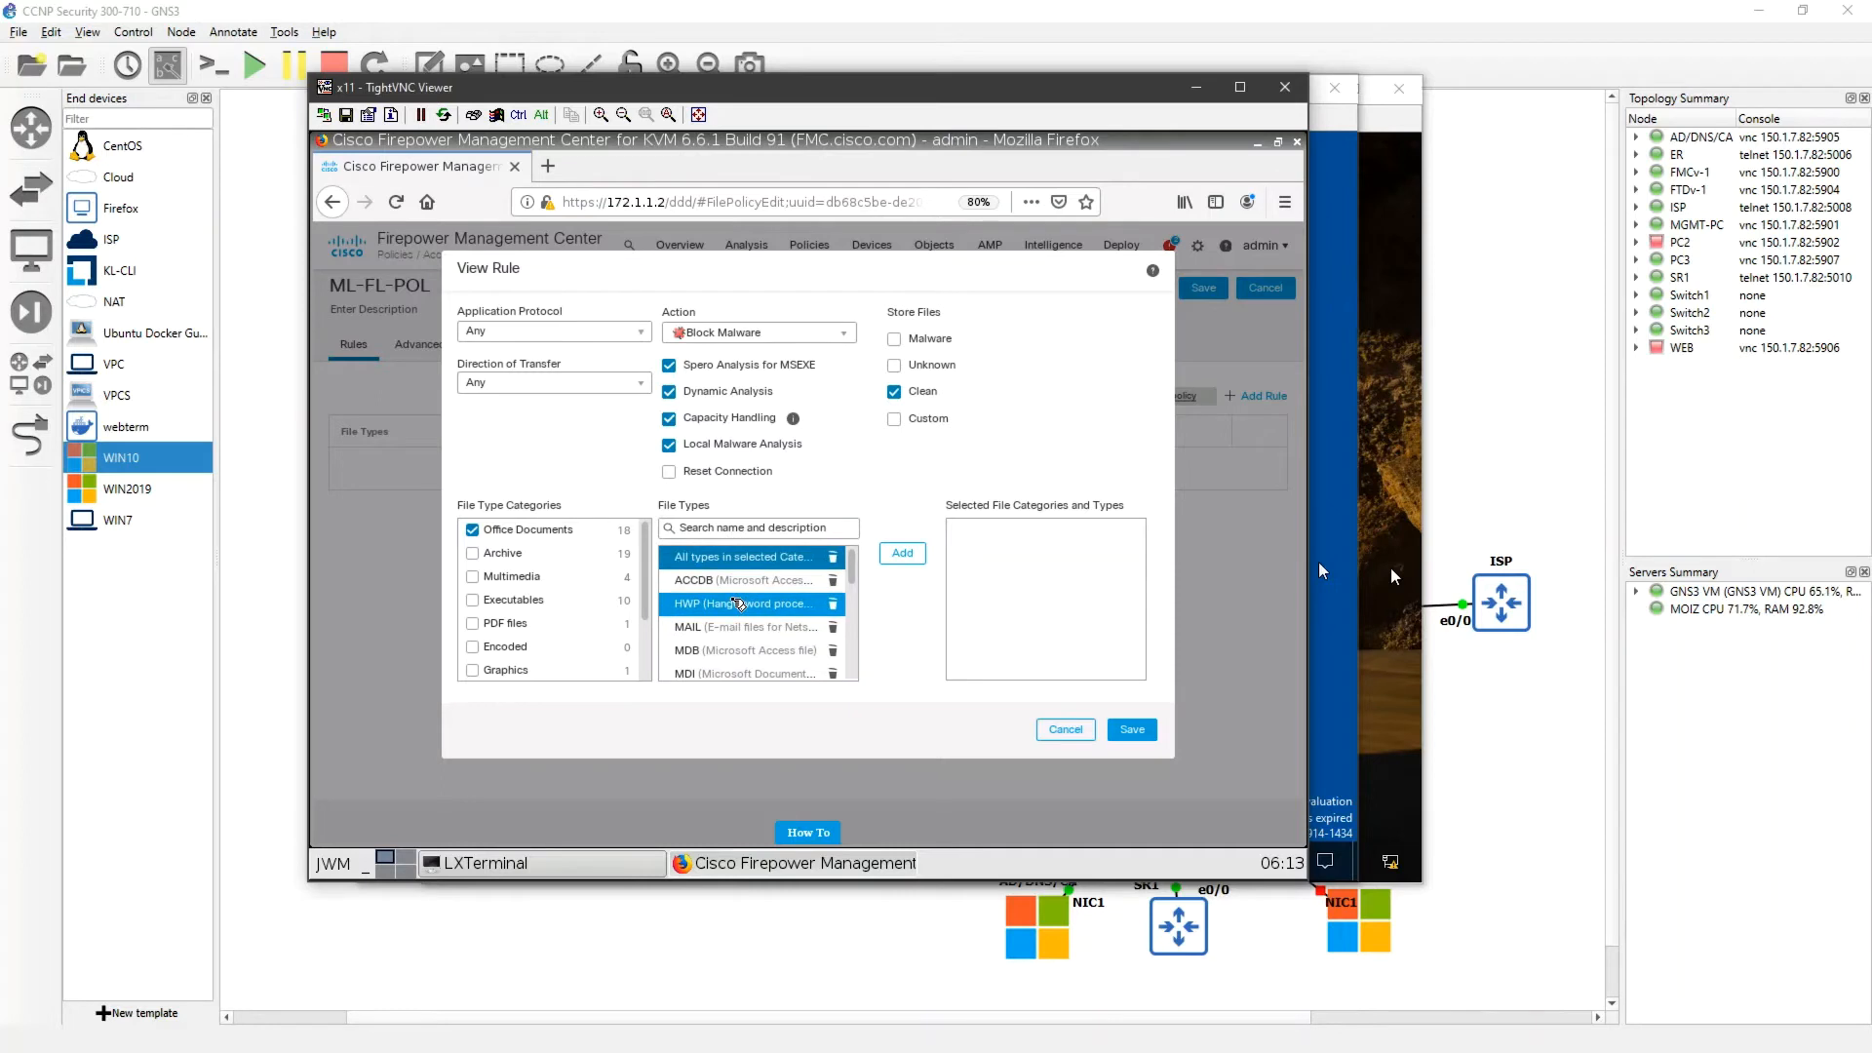
# - Add all file types of the Archive category, without Office Documents, to the rule's selected categories
pyautogui.click(472, 529)
pyautogui.click(473, 553)
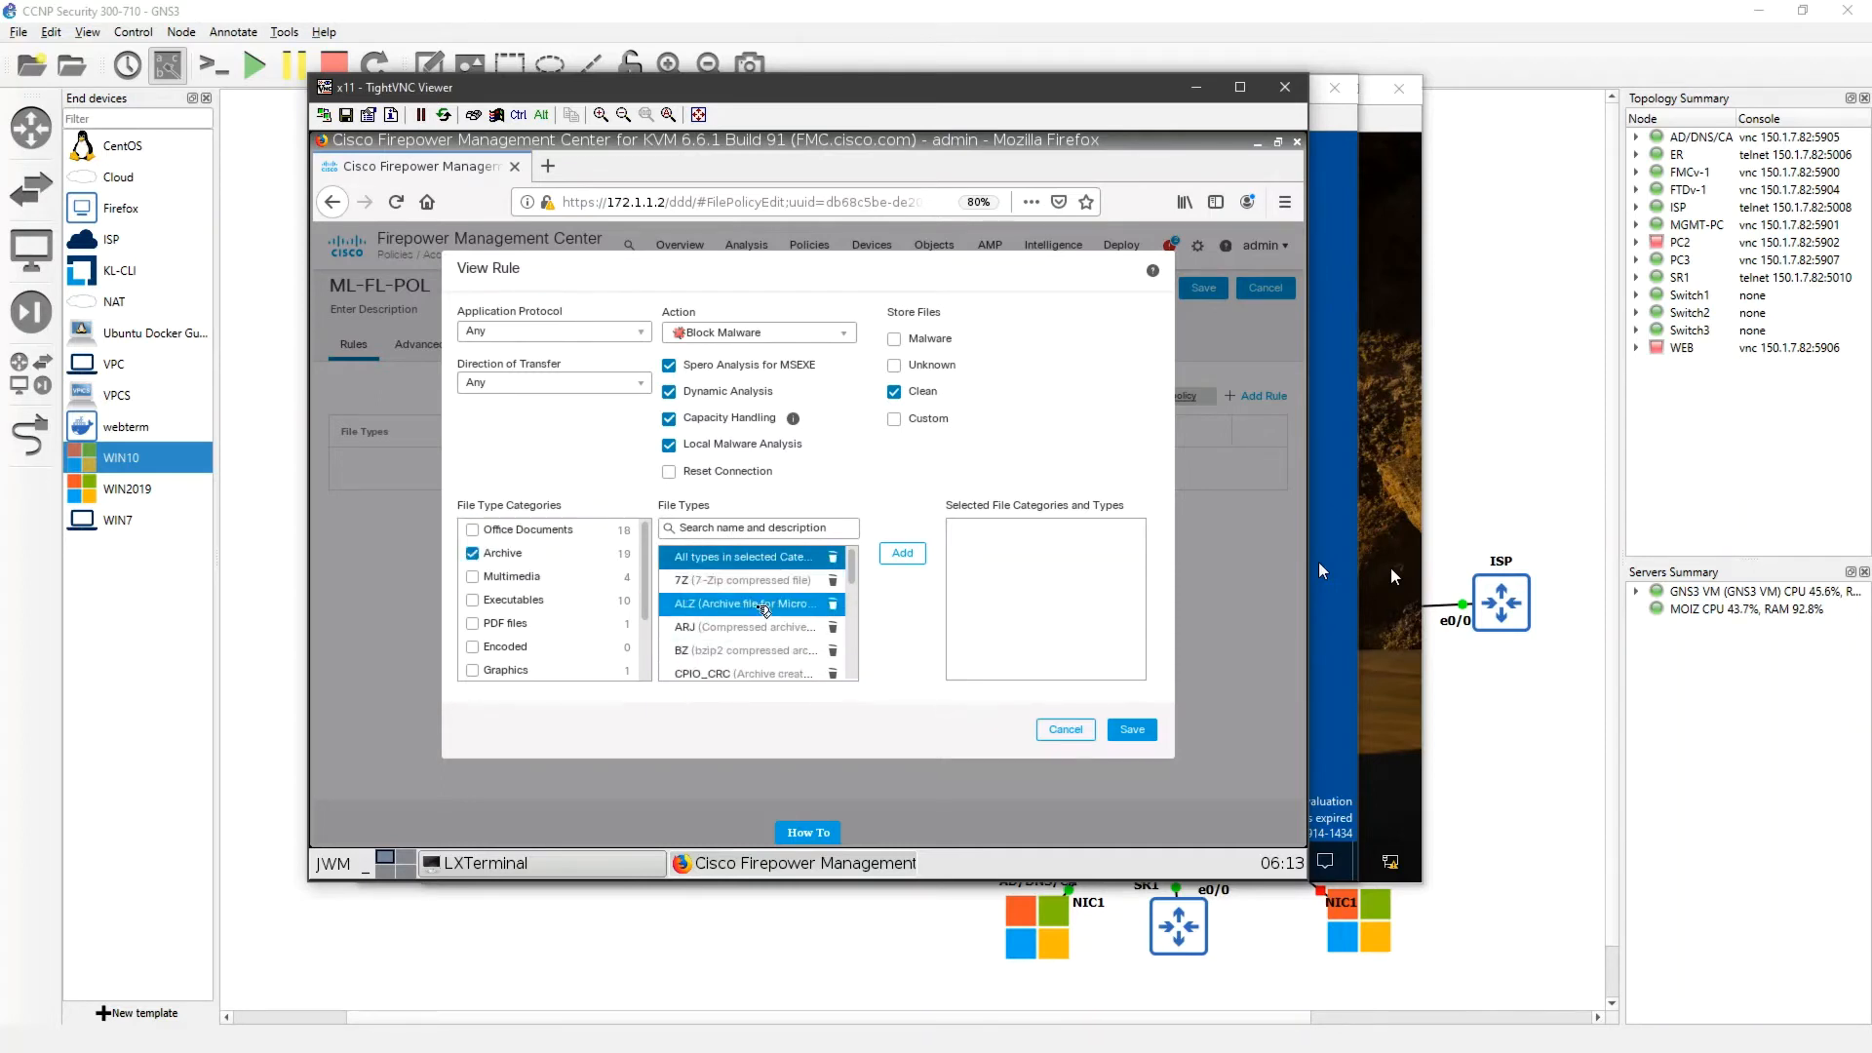
pyautogui.scroll(-5, 764, 611)
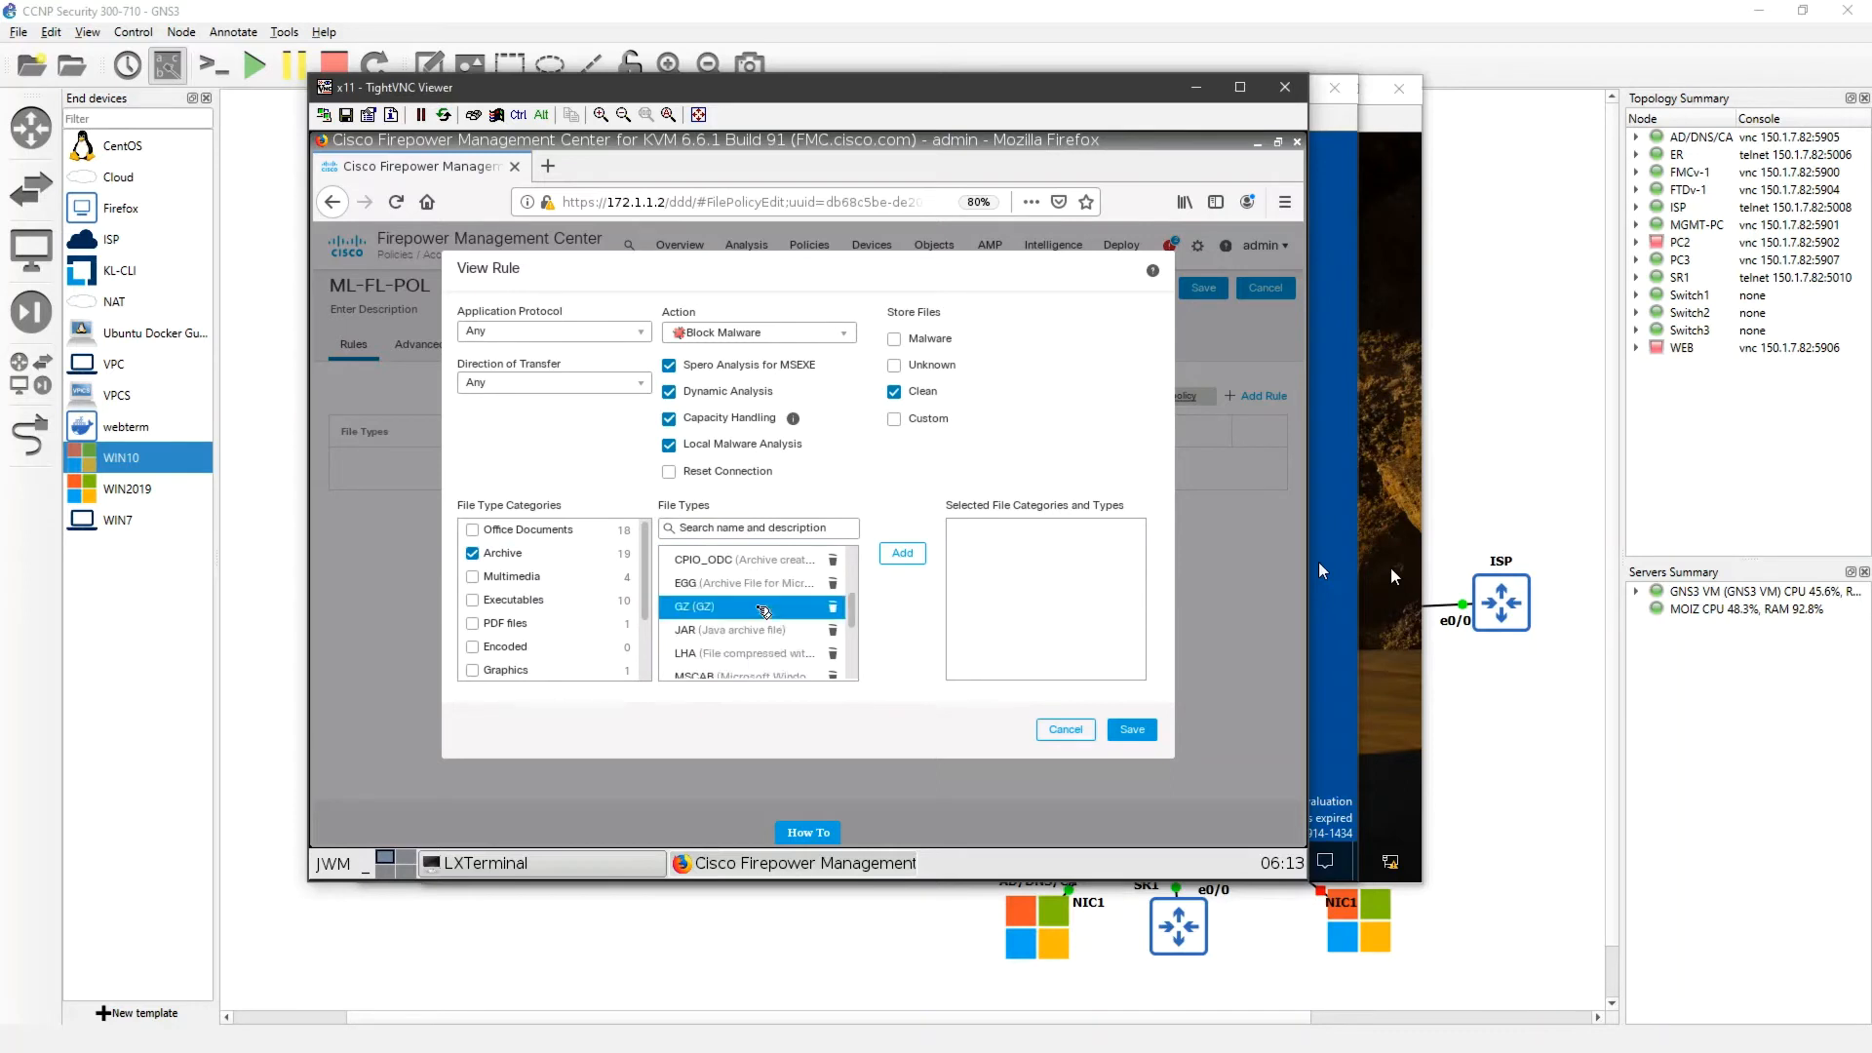
pyautogui.click(902, 553)
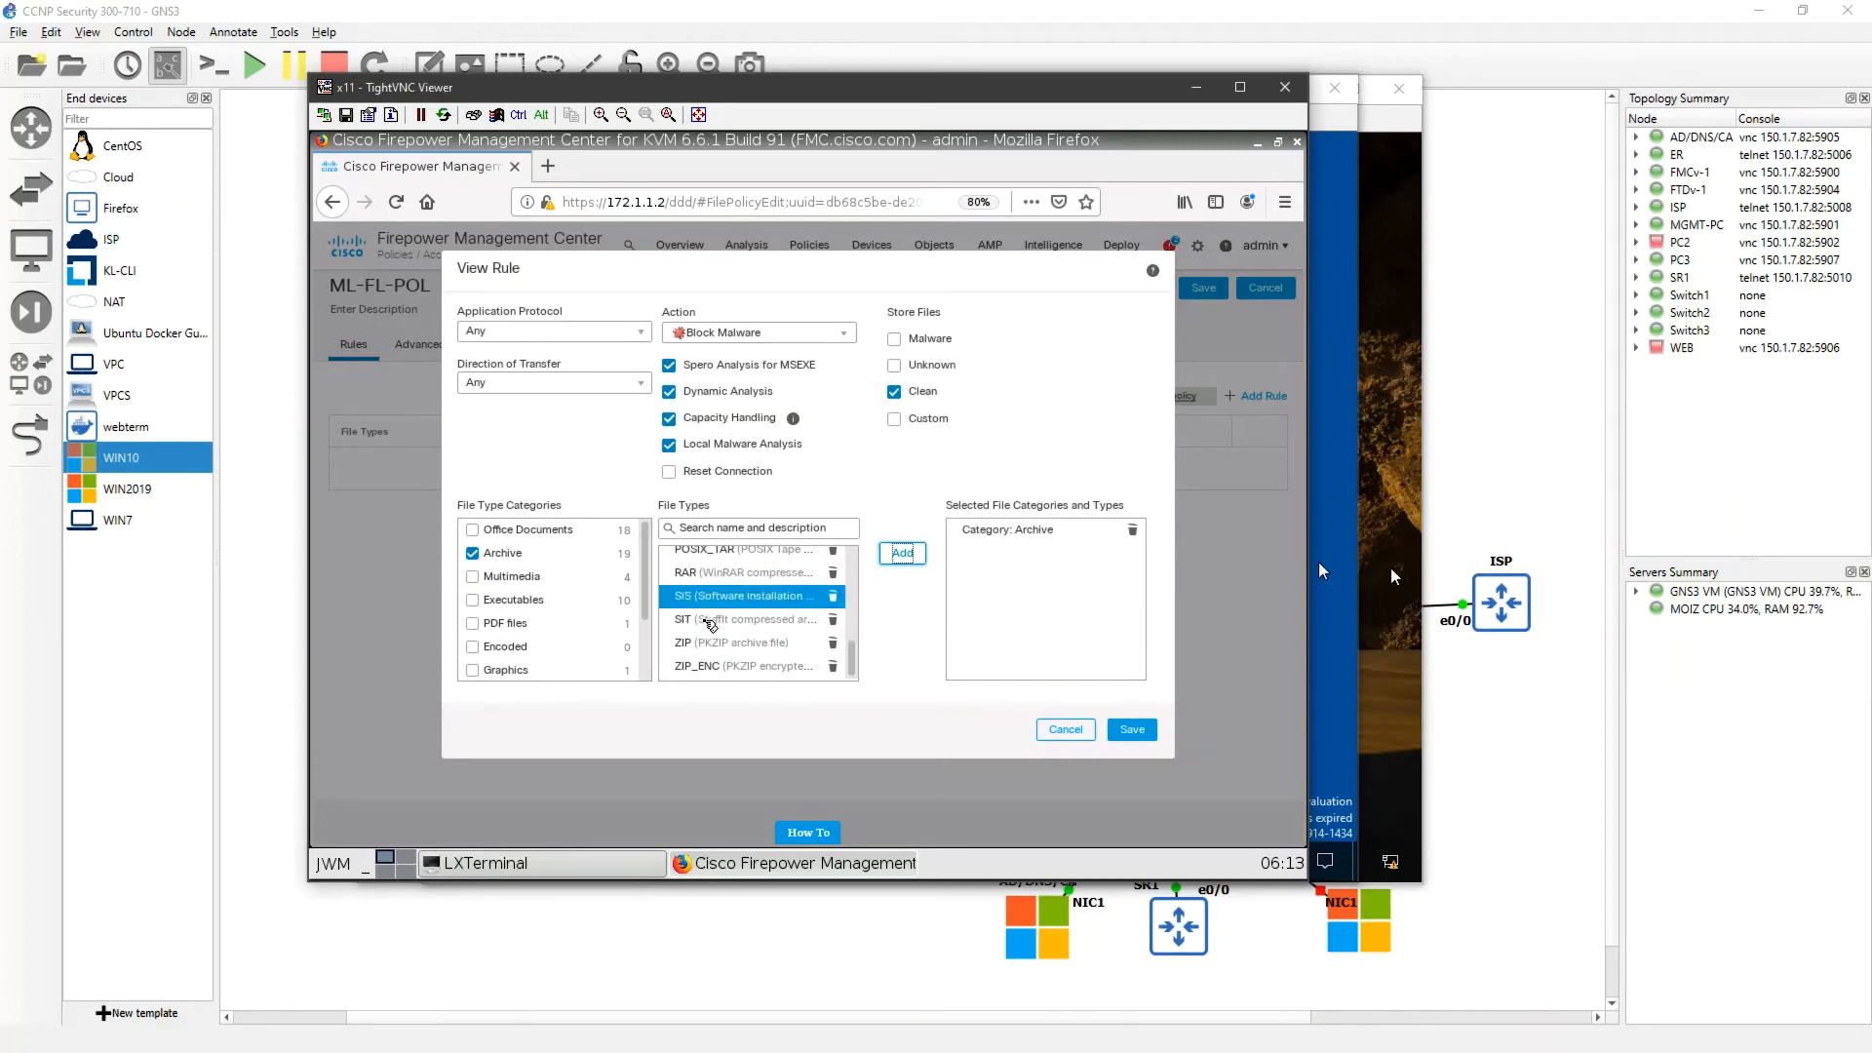
pyautogui.scroll(3, 757, 618)
pyautogui.scroll(-1, 756, 614)
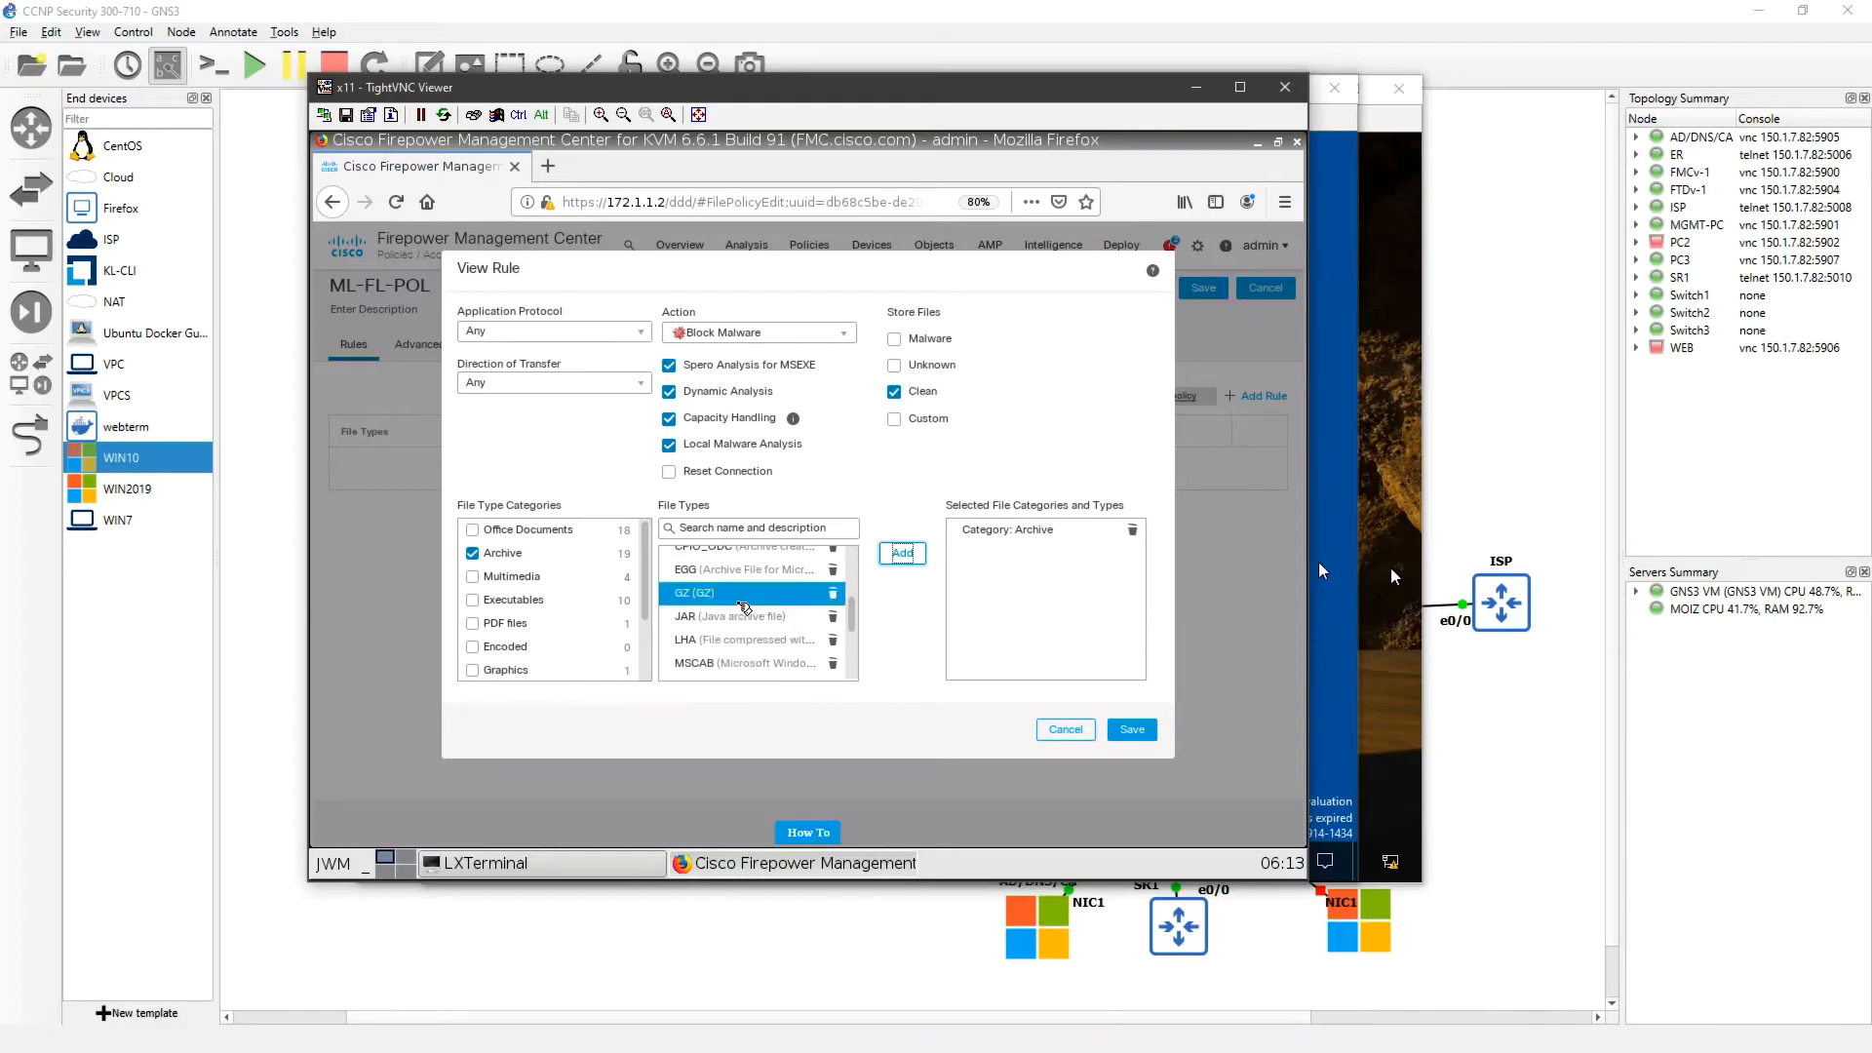
# - Try to save the rule and disable Spero Analysis for MSEXE, Dynamic Analysis and Local Malware Analysis in it
pyautogui.click(1131, 730)
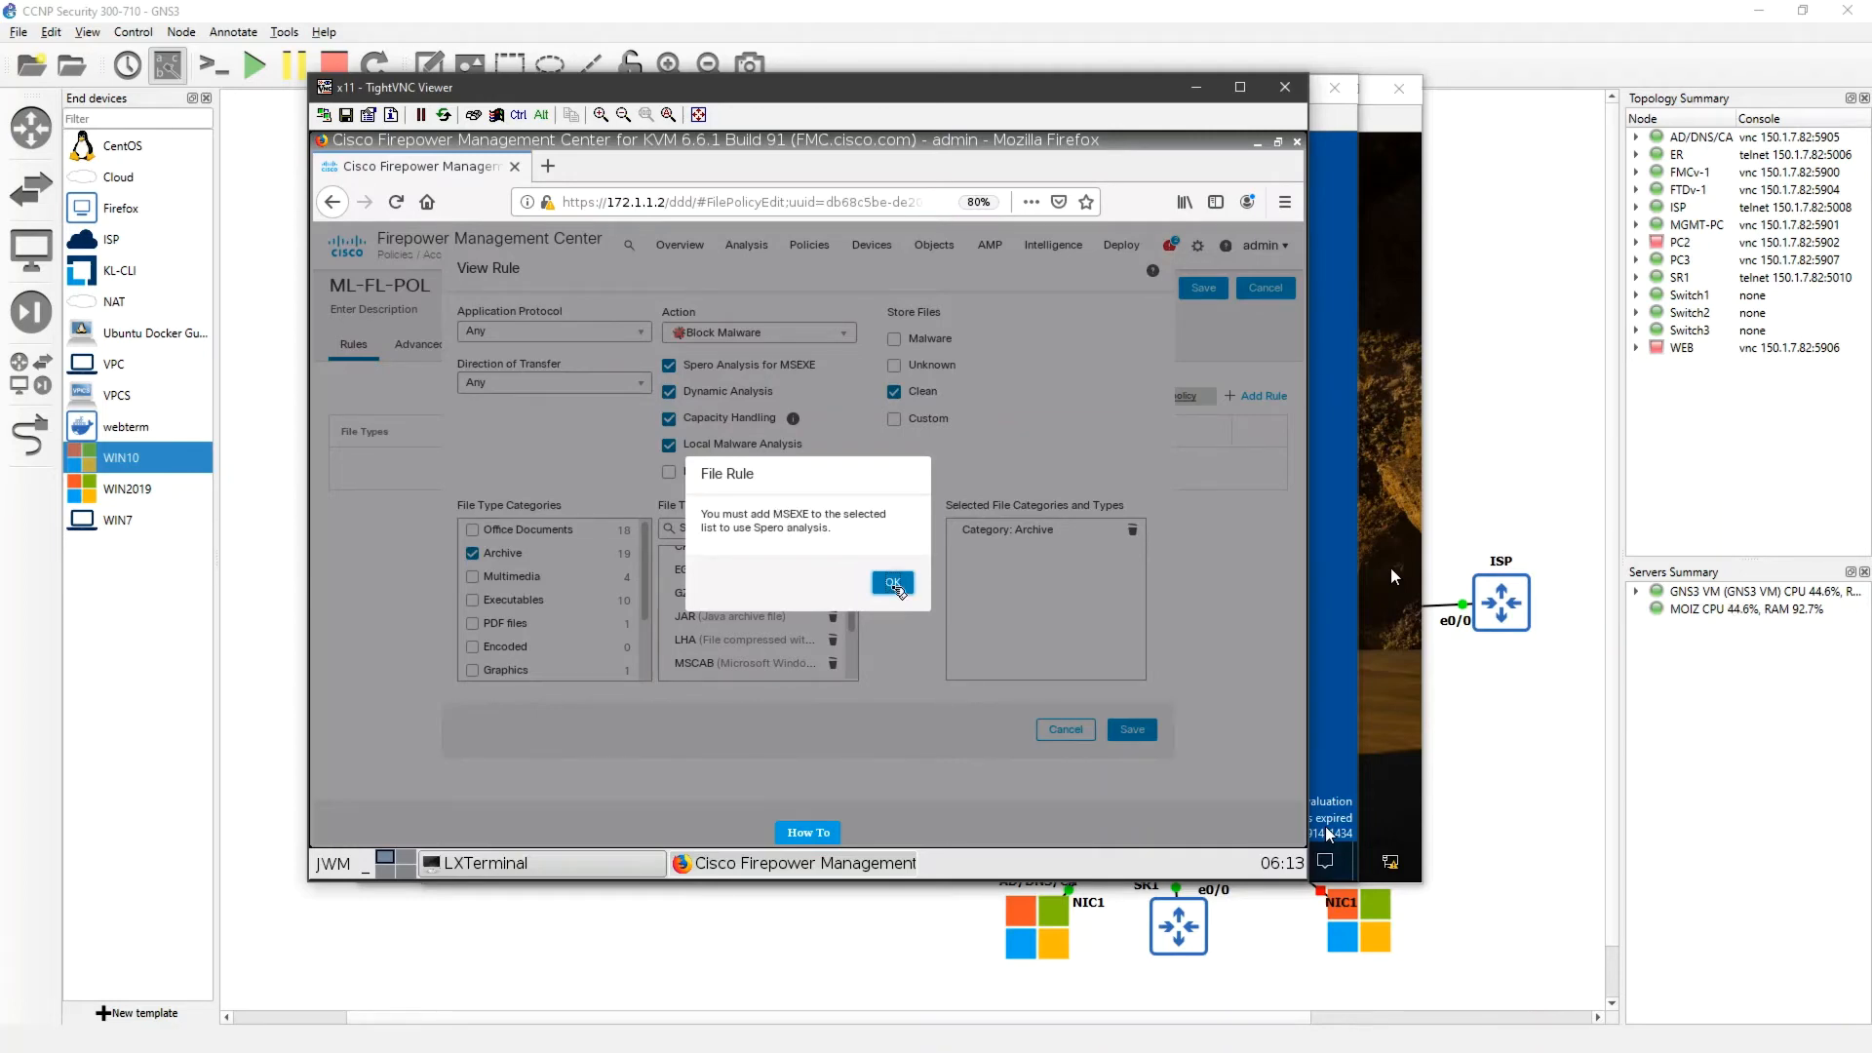
pyautogui.click(893, 583)
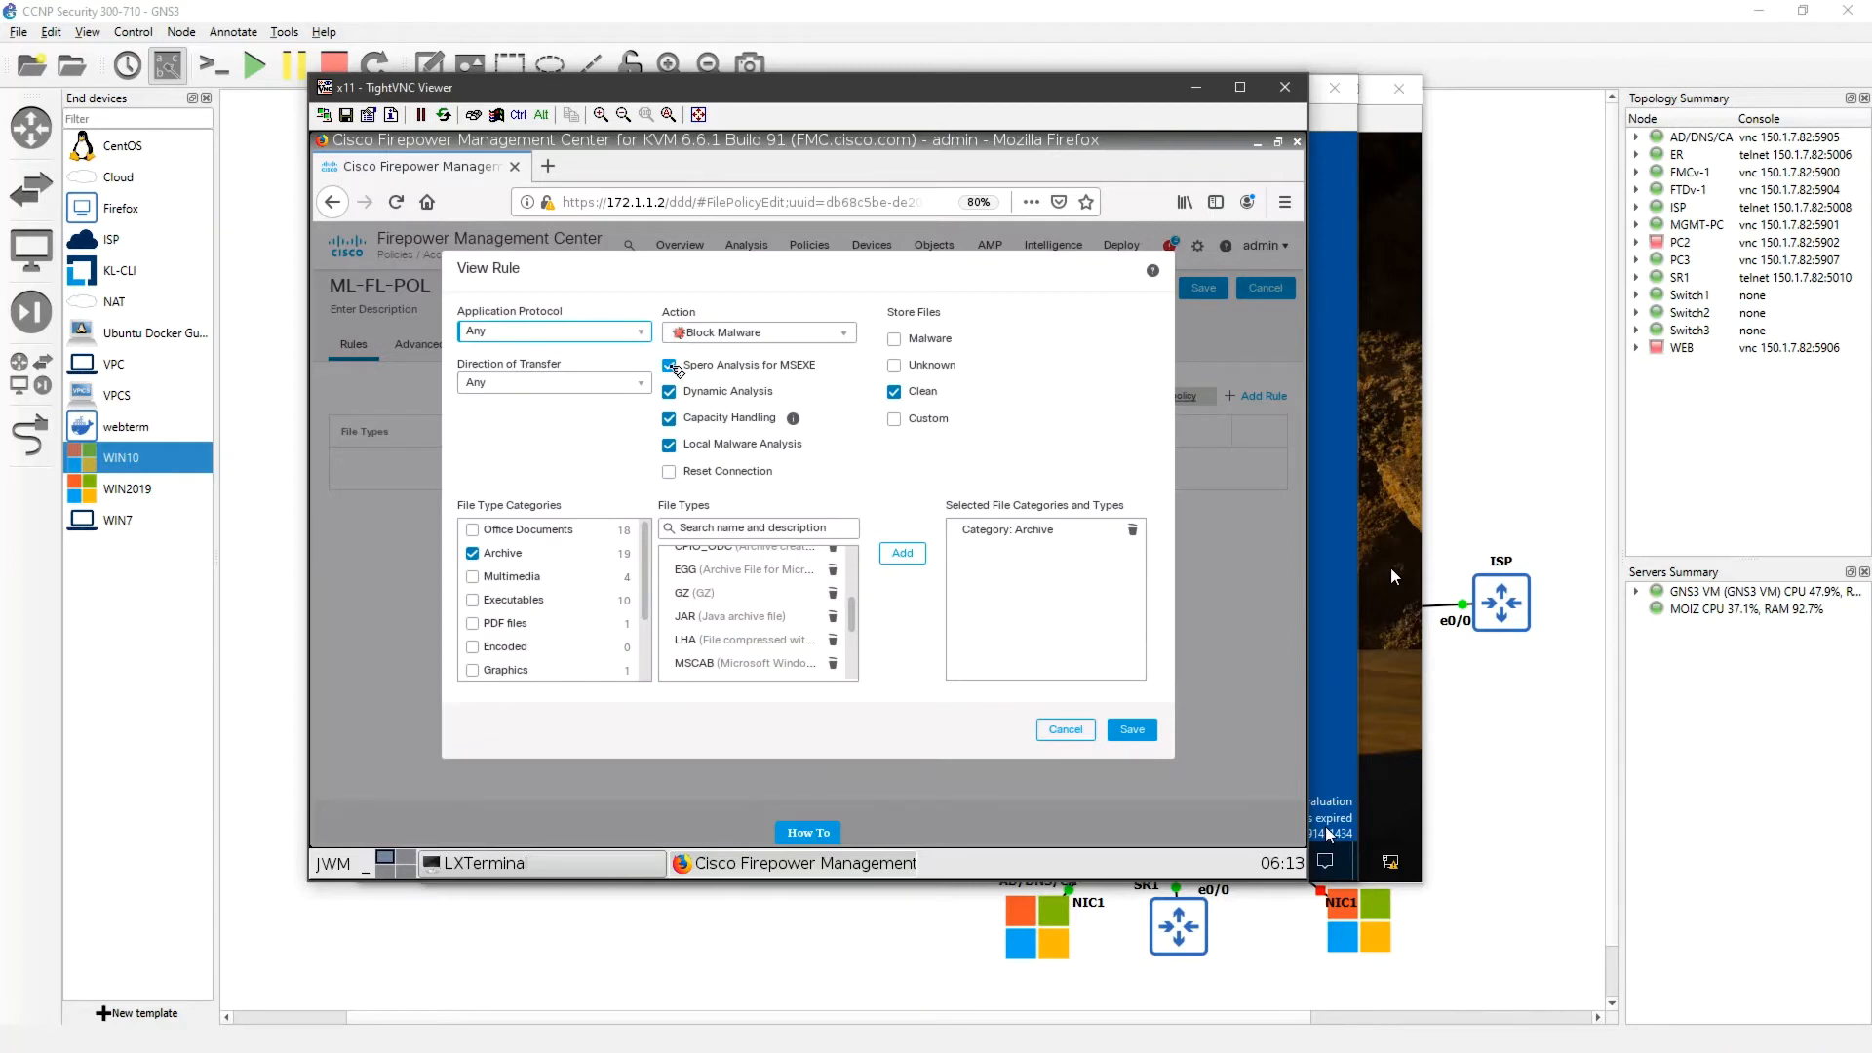
pyautogui.click(670, 366)
pyautogui.click(1132, 732)
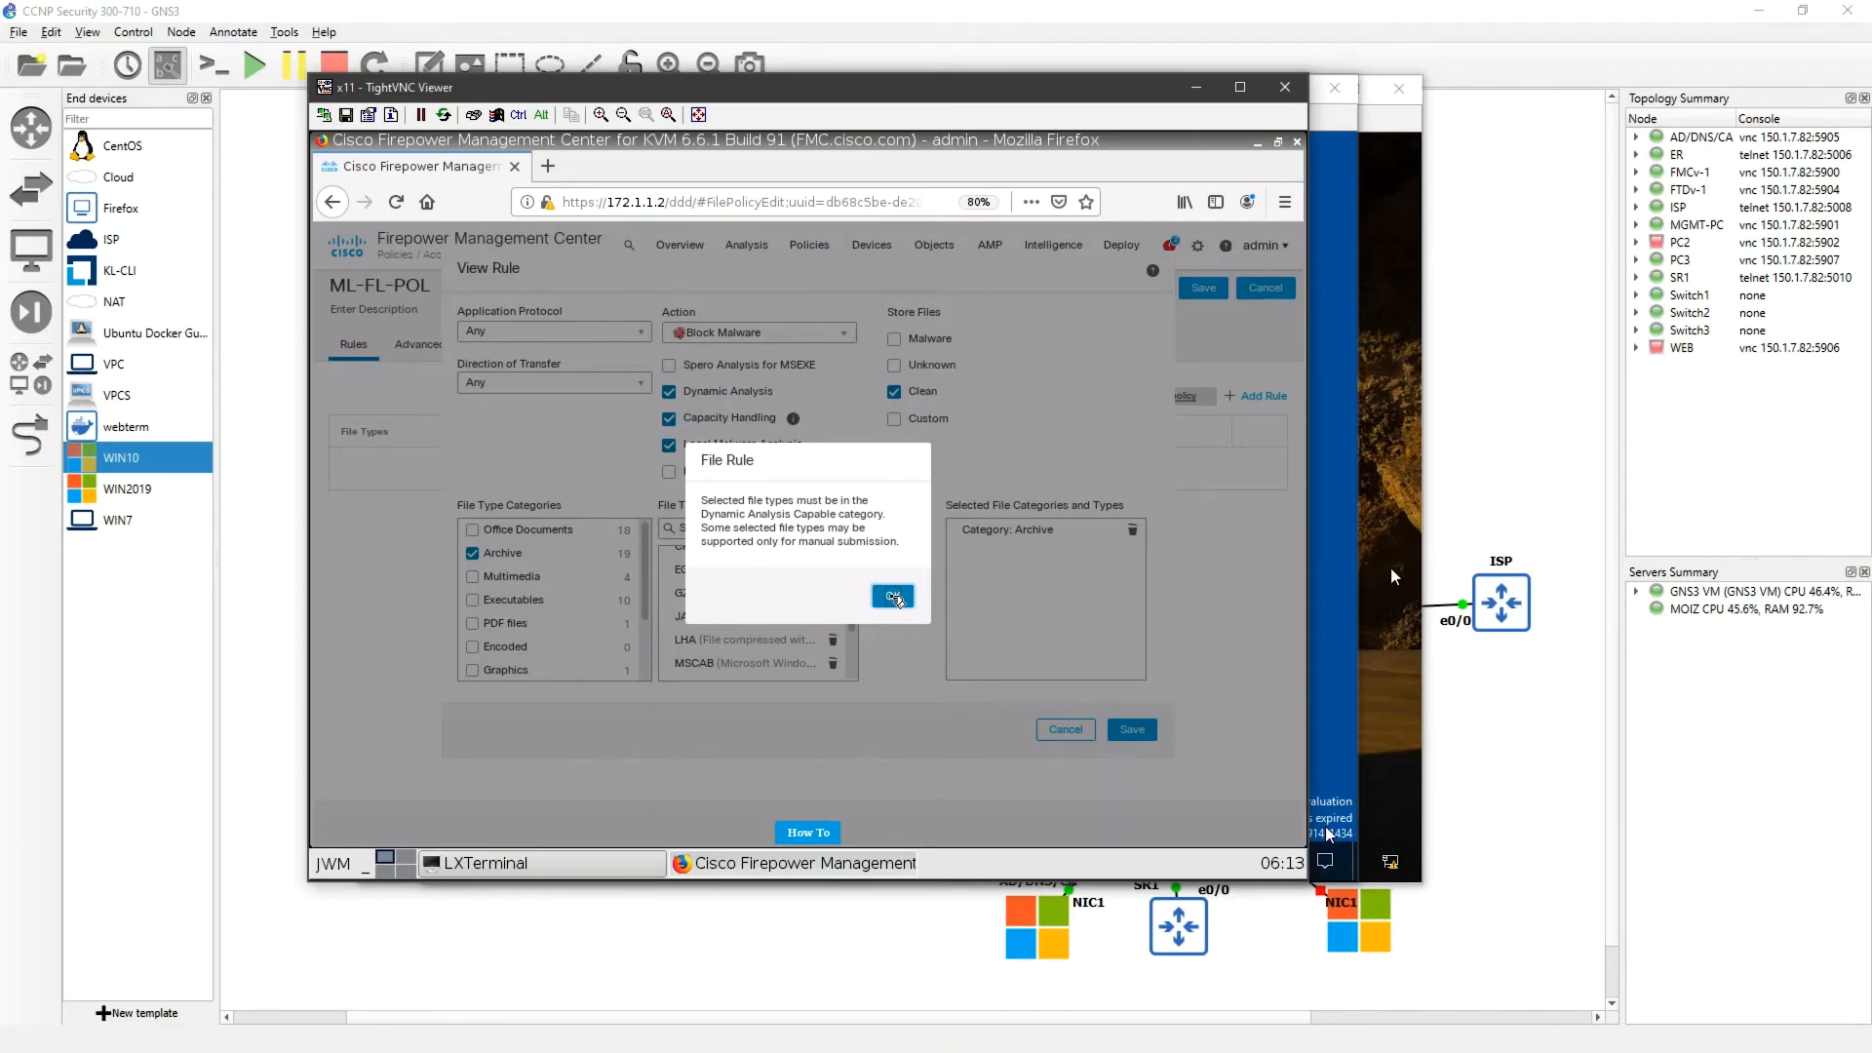
pyautogui.click(892, 597)
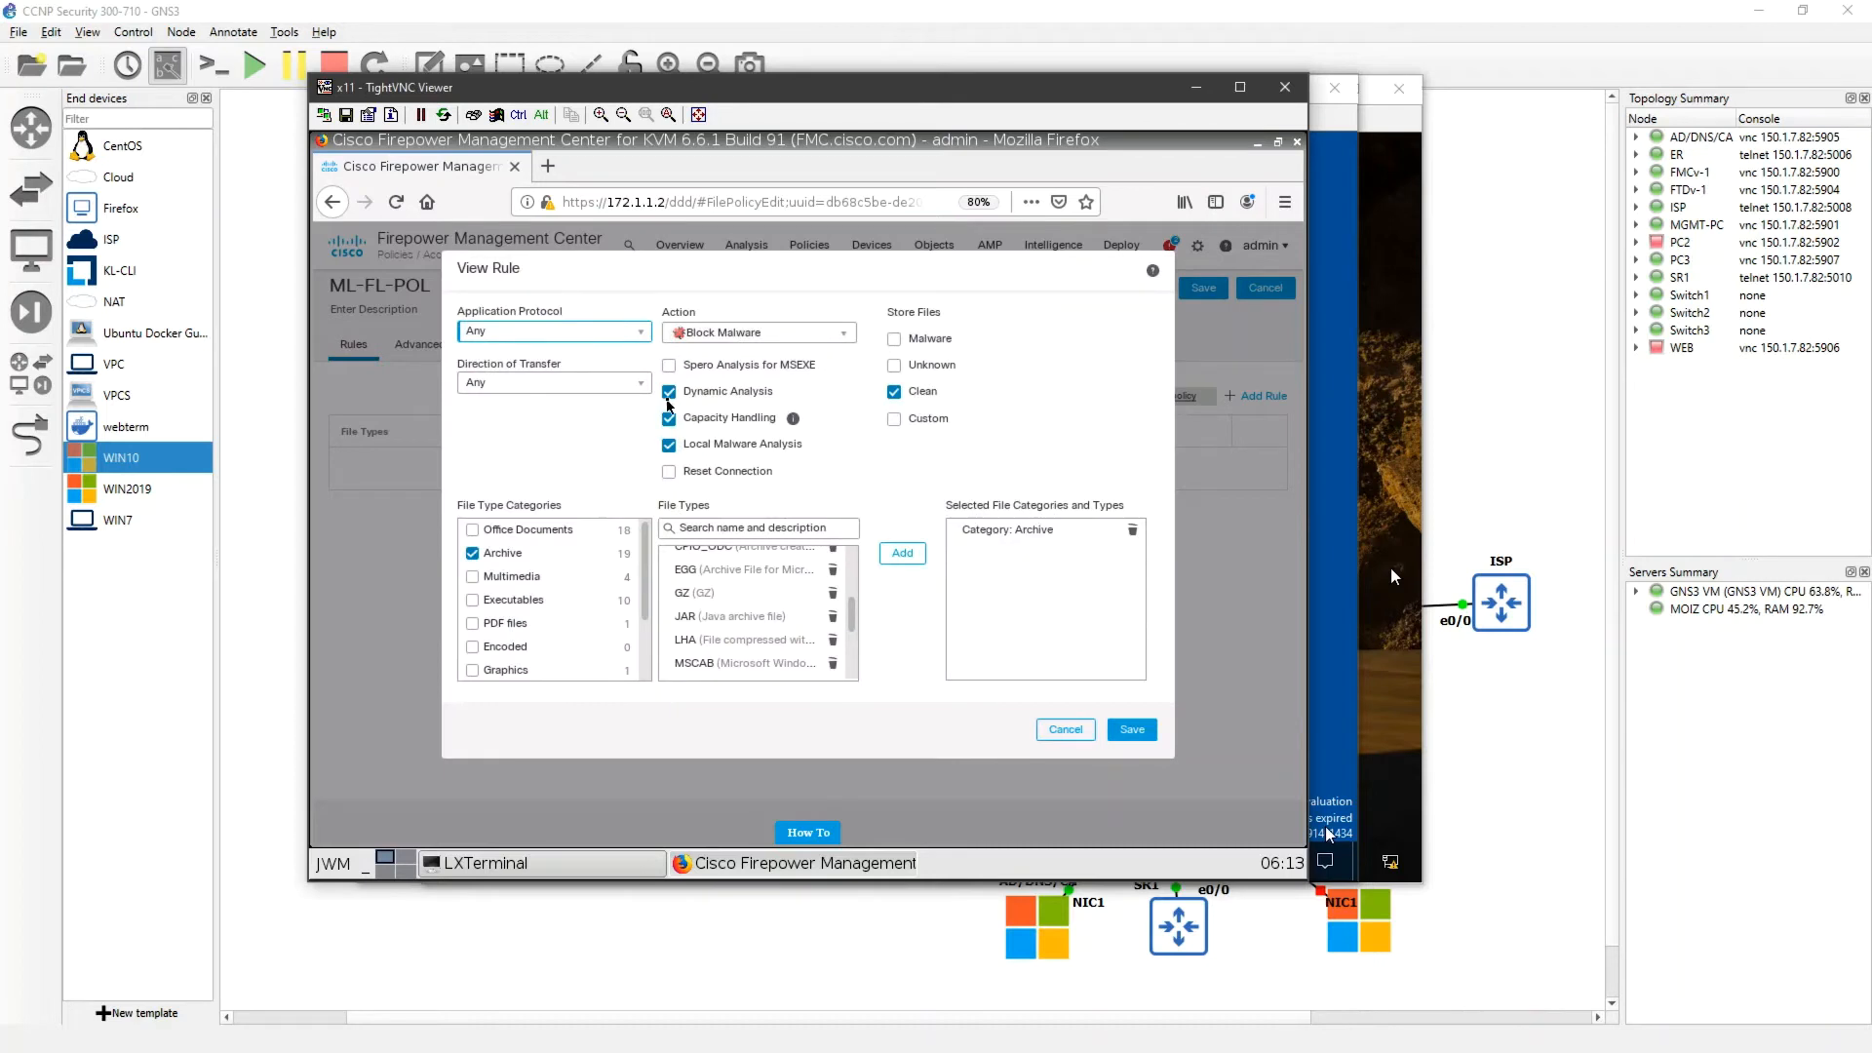
pyautogui.click(669, 391)
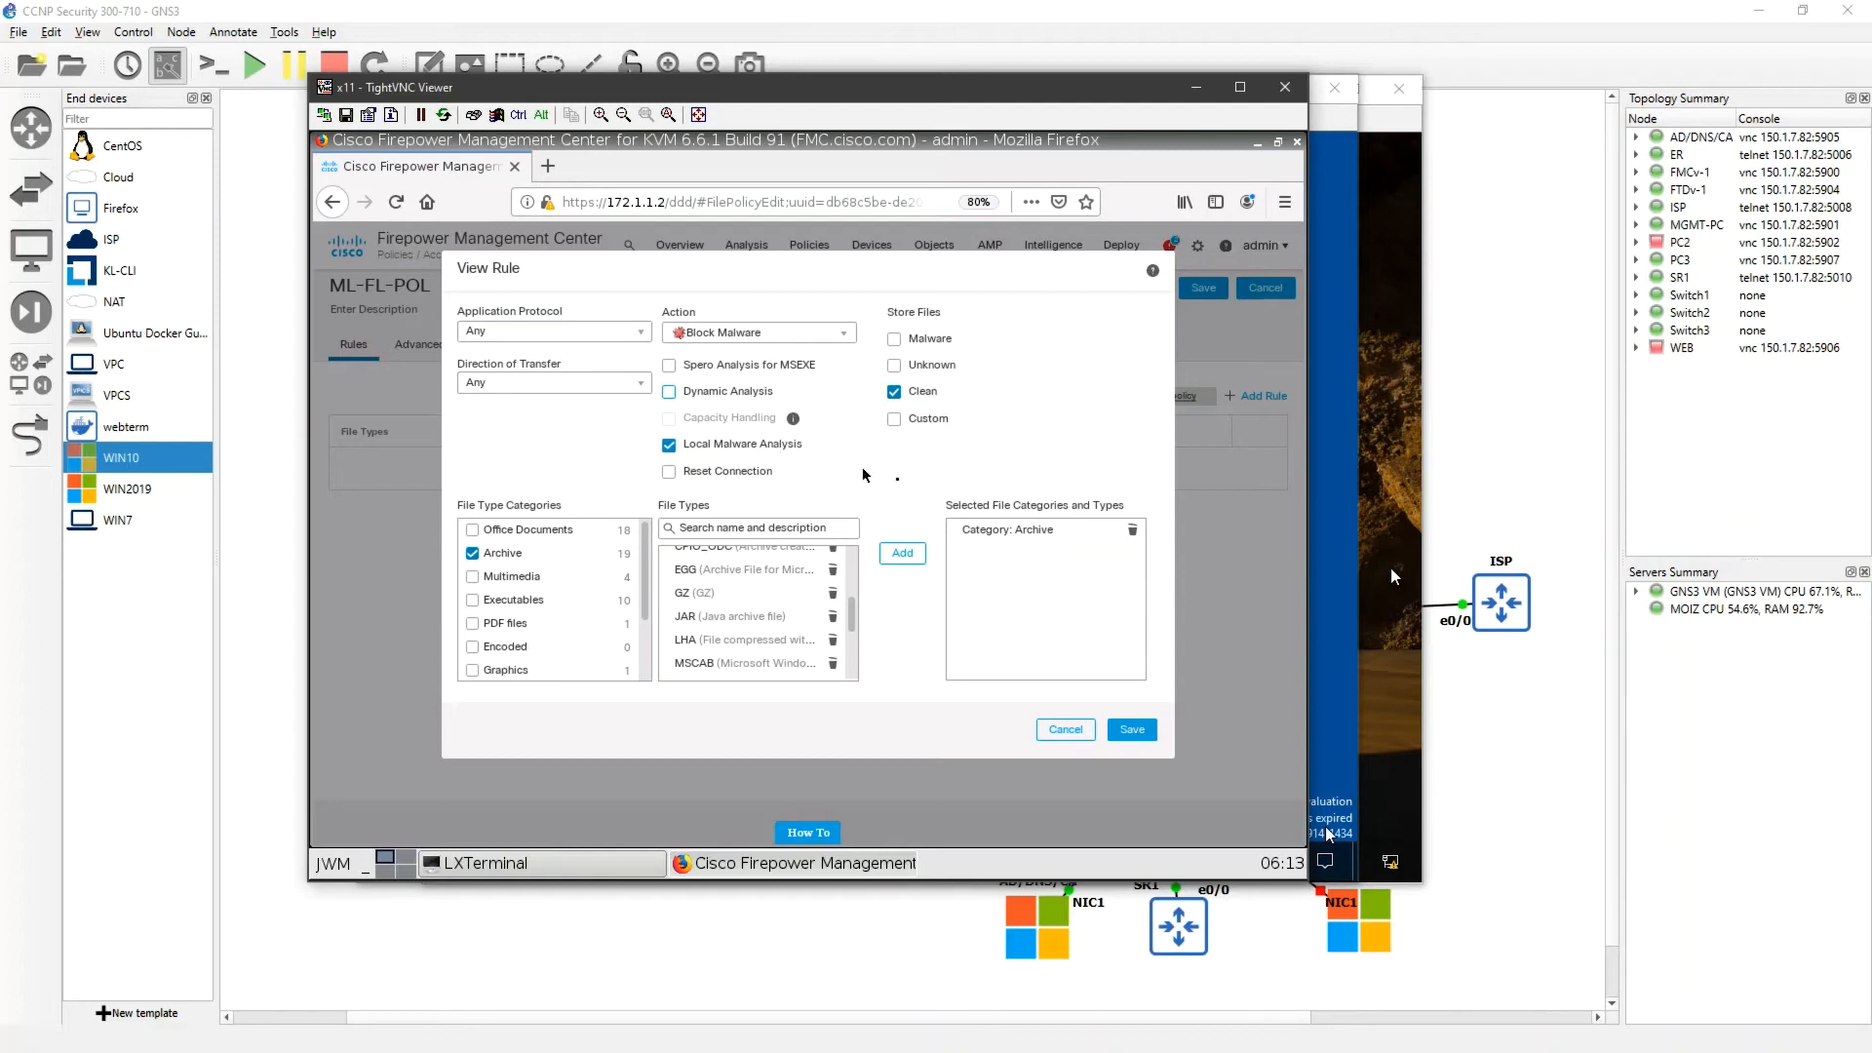
pyautogui.click(1133, 729)
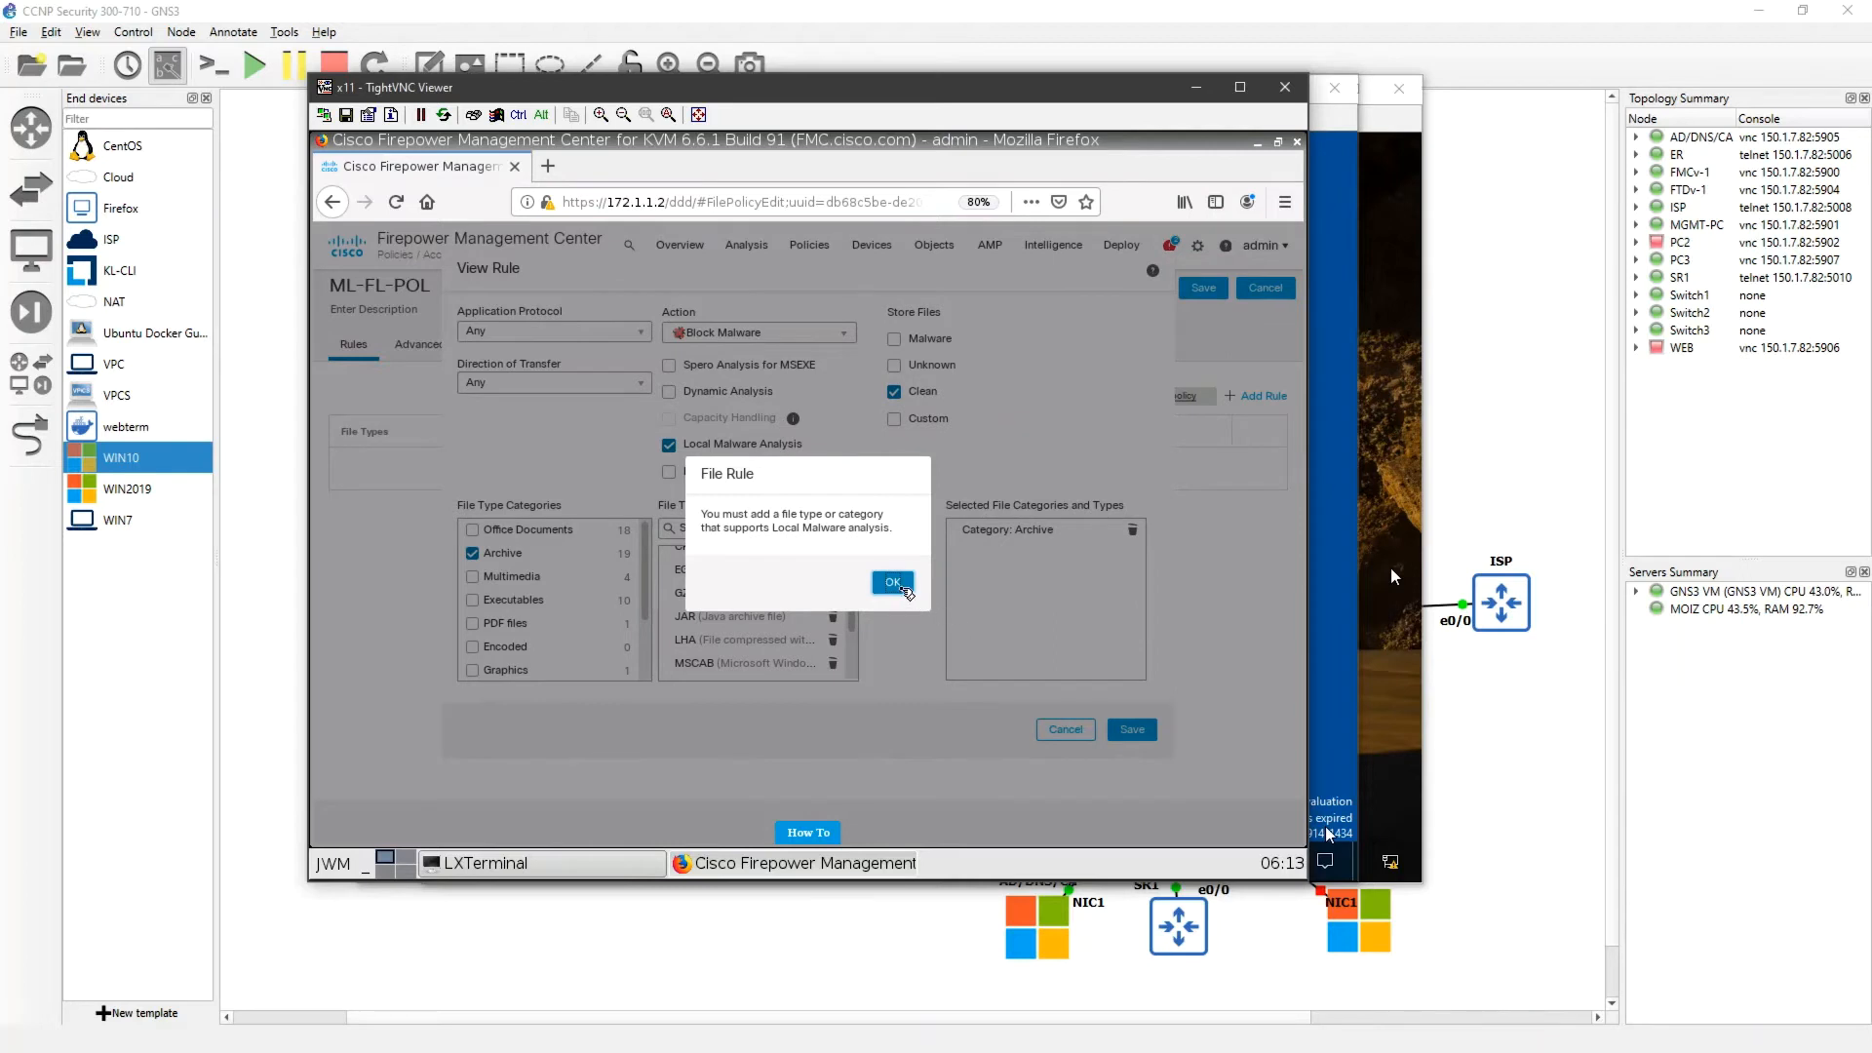
pyautogui.click(892, 582)
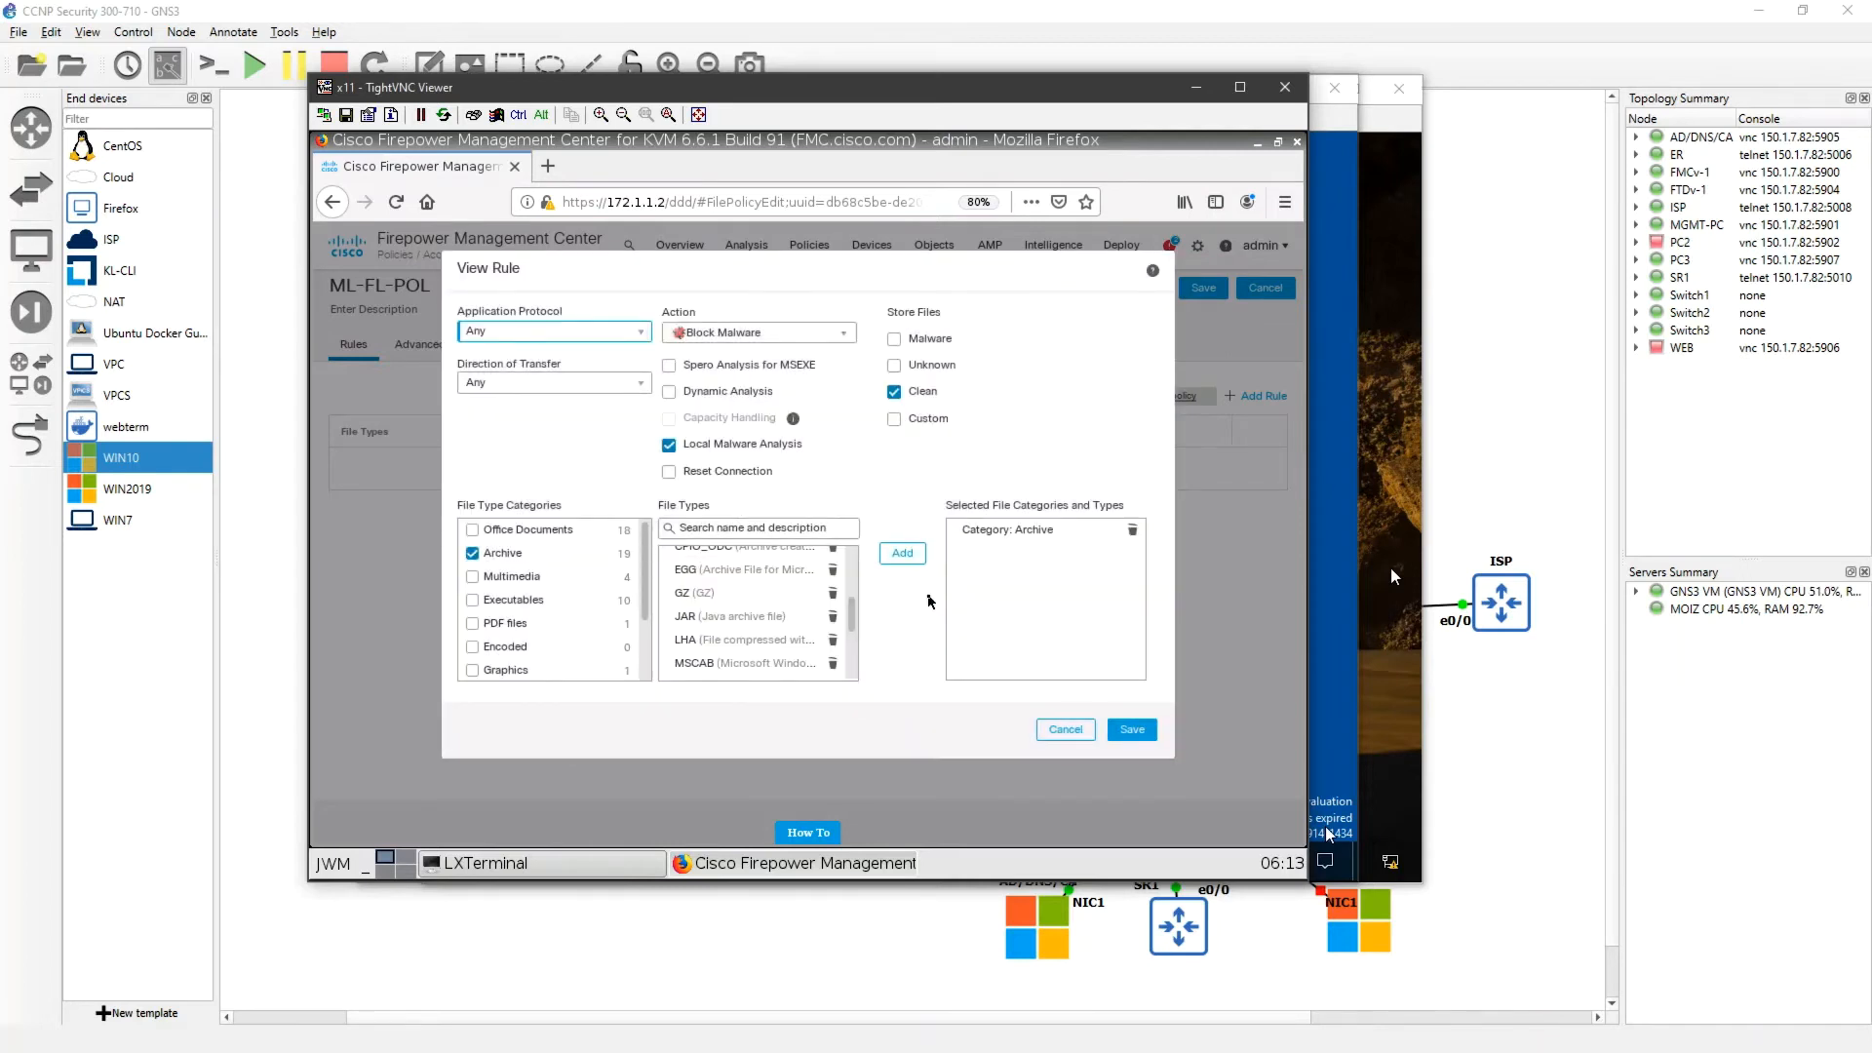
pyautogui.click(669, 445)
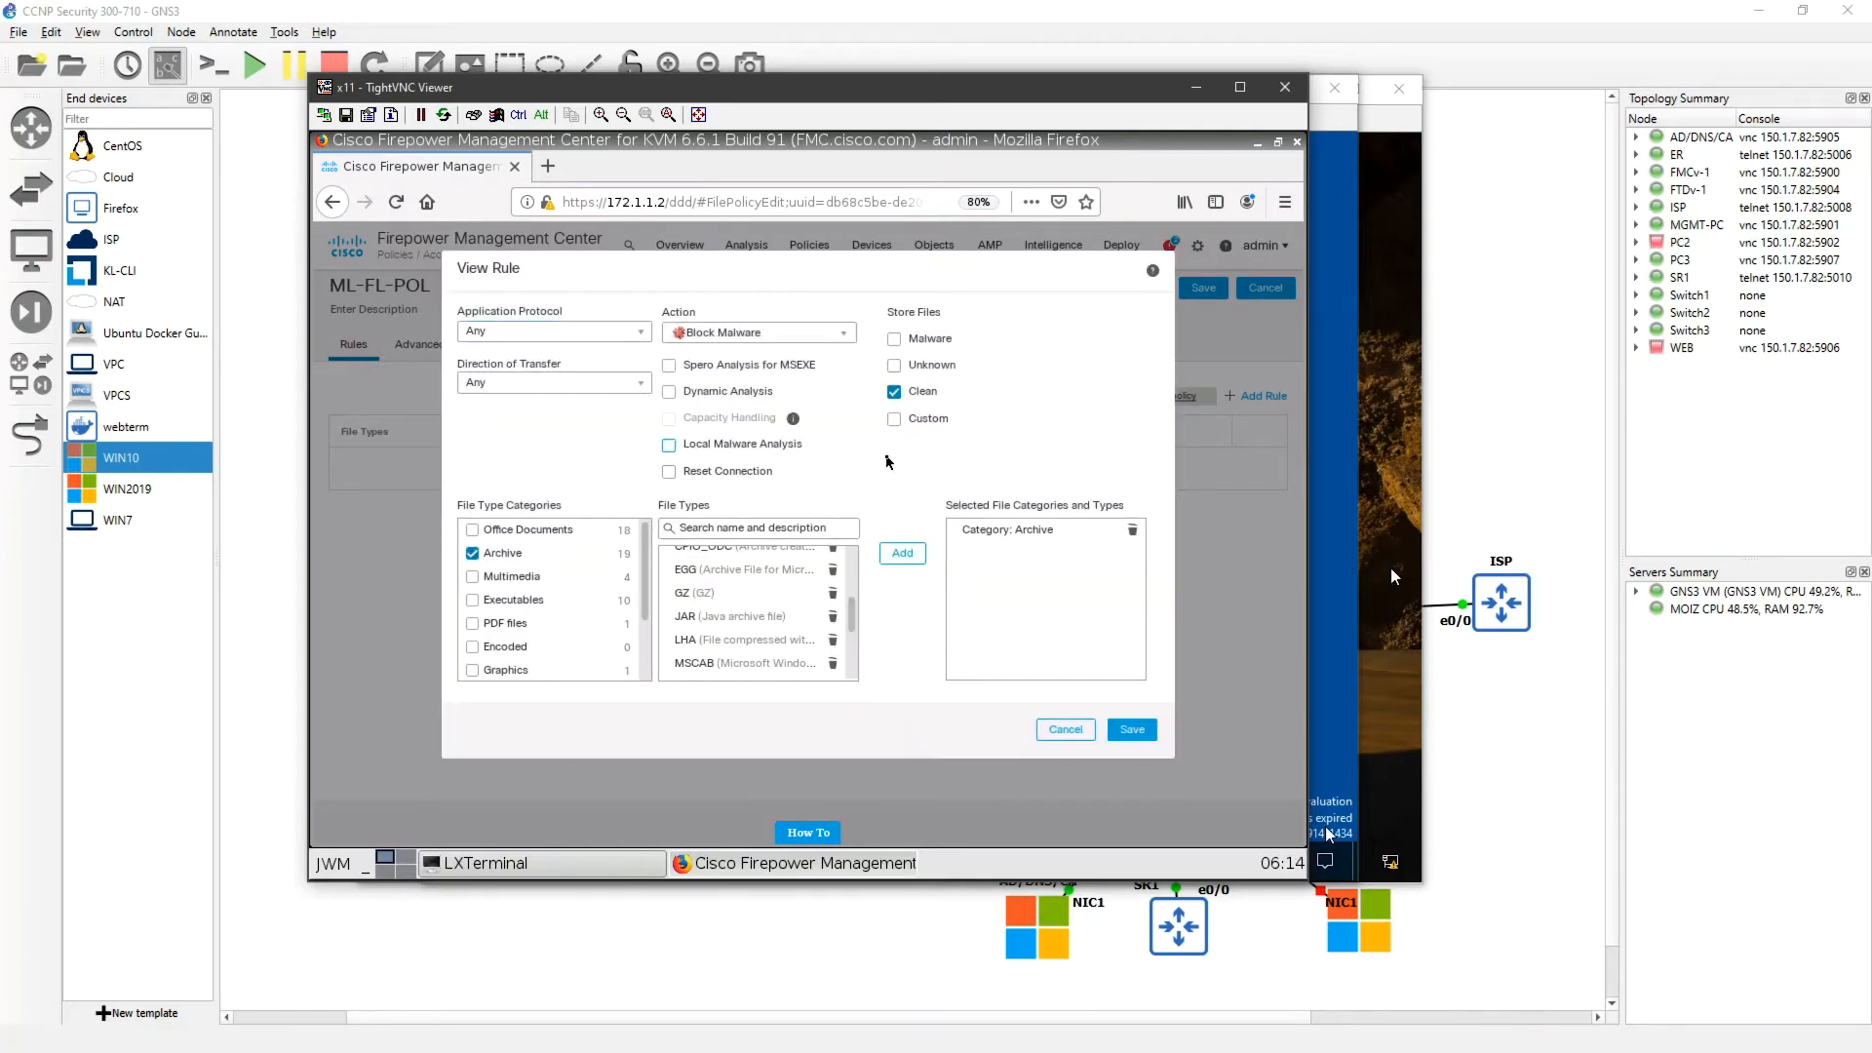
# - Keep Block Malware as the rule's action, then save the rule and the ML-FL-POL file policy
pyautogui.click(811, 333)
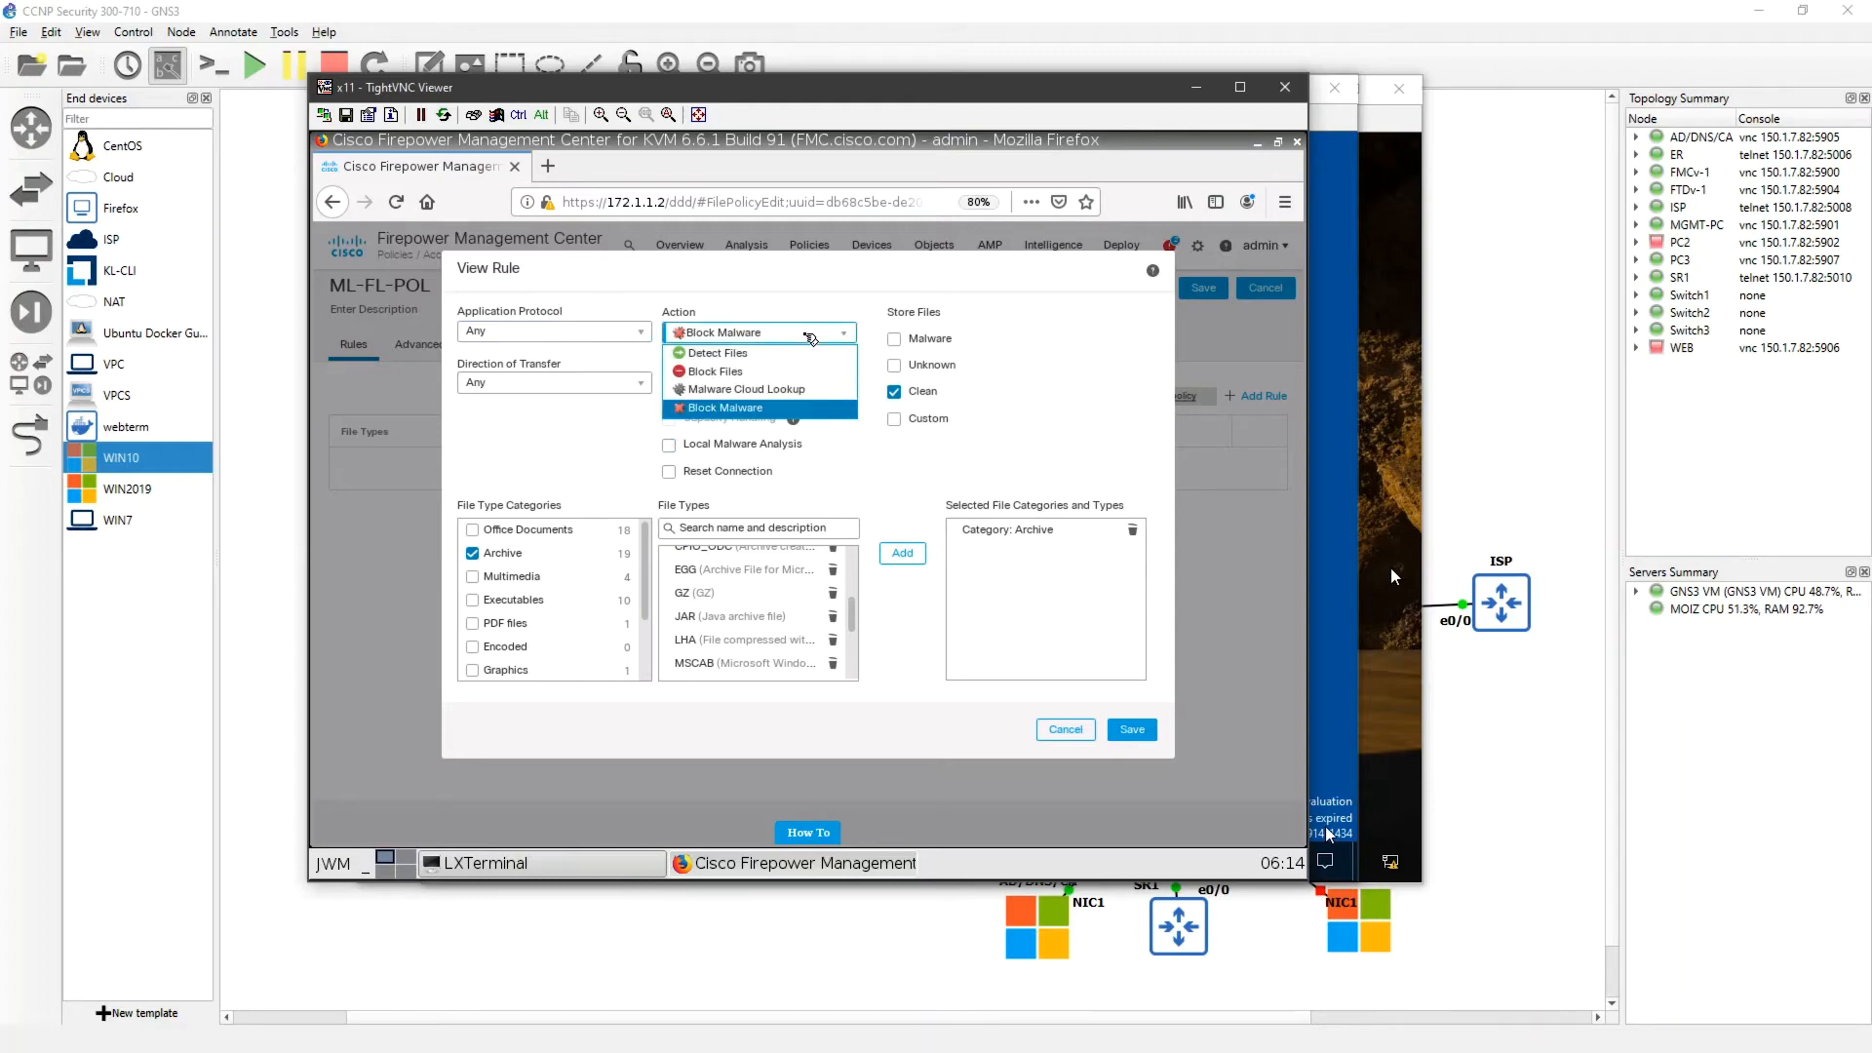
pyautogui.click(810, 335)
pyautogui.click(1133, 730)
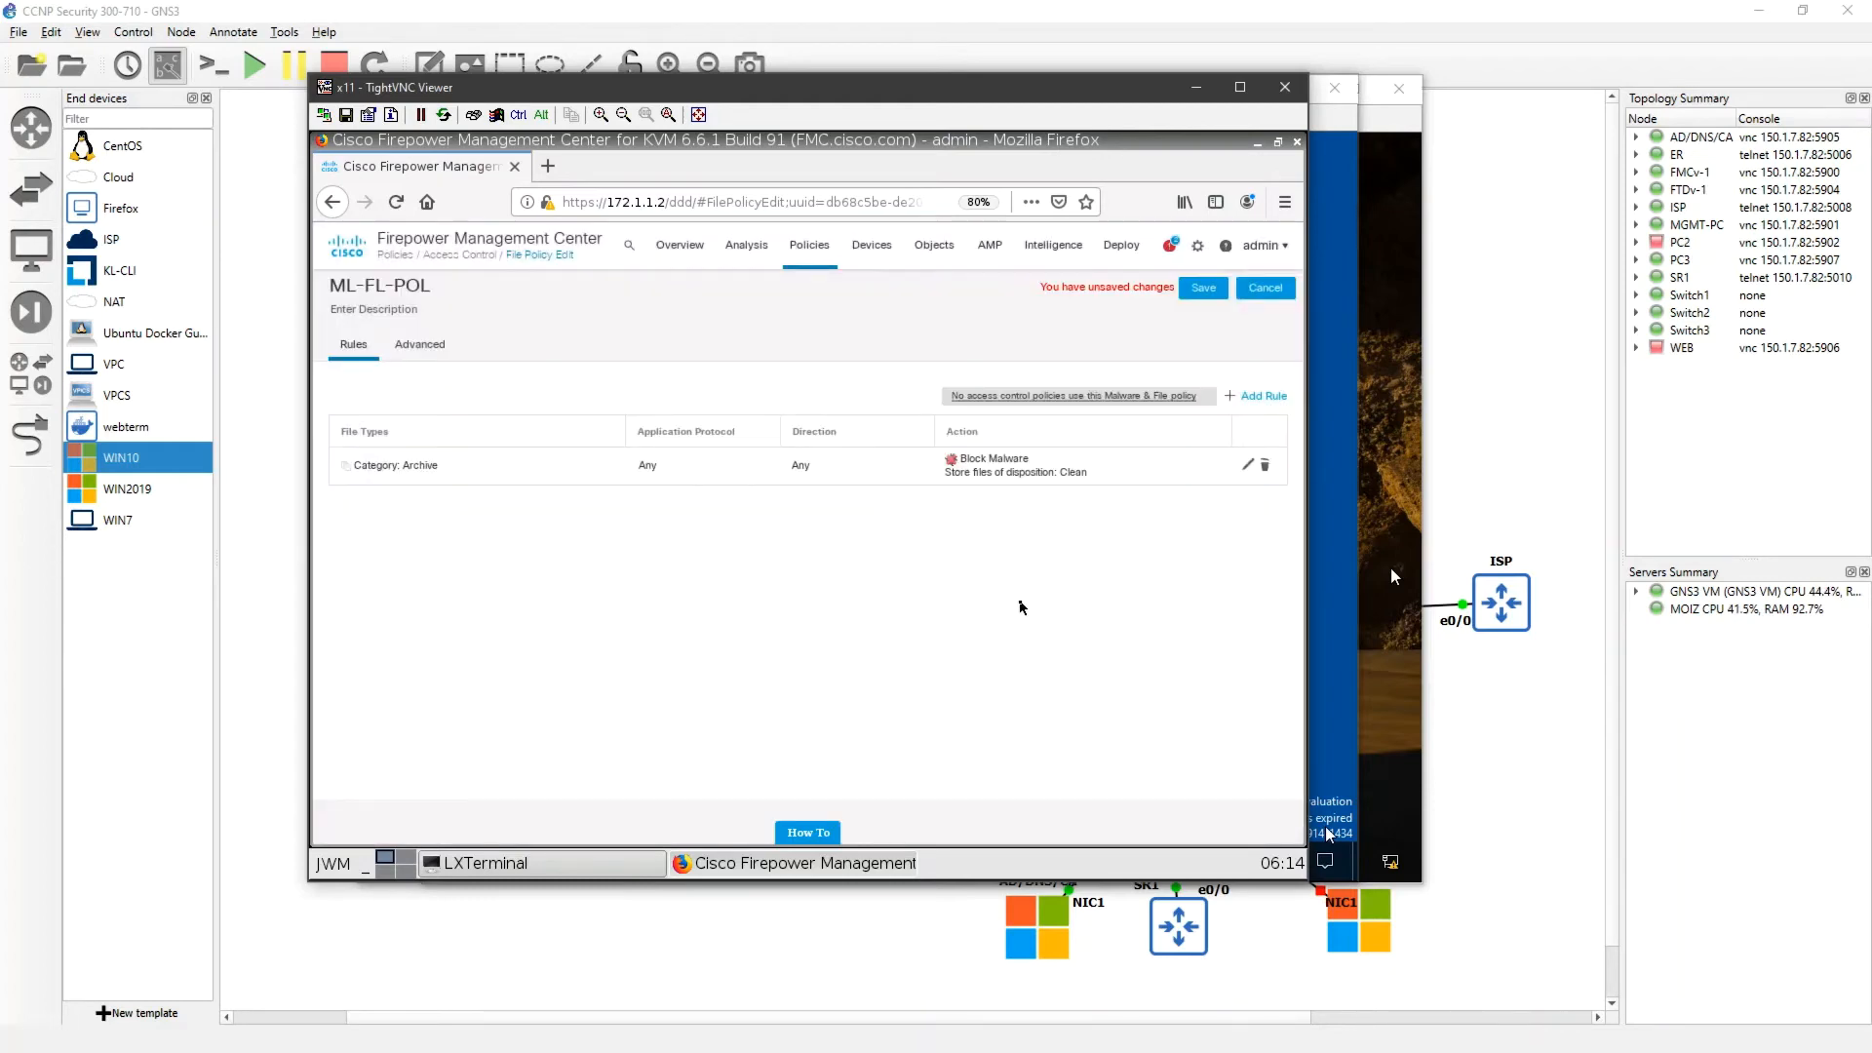
pyautogui.click(1203, 288)
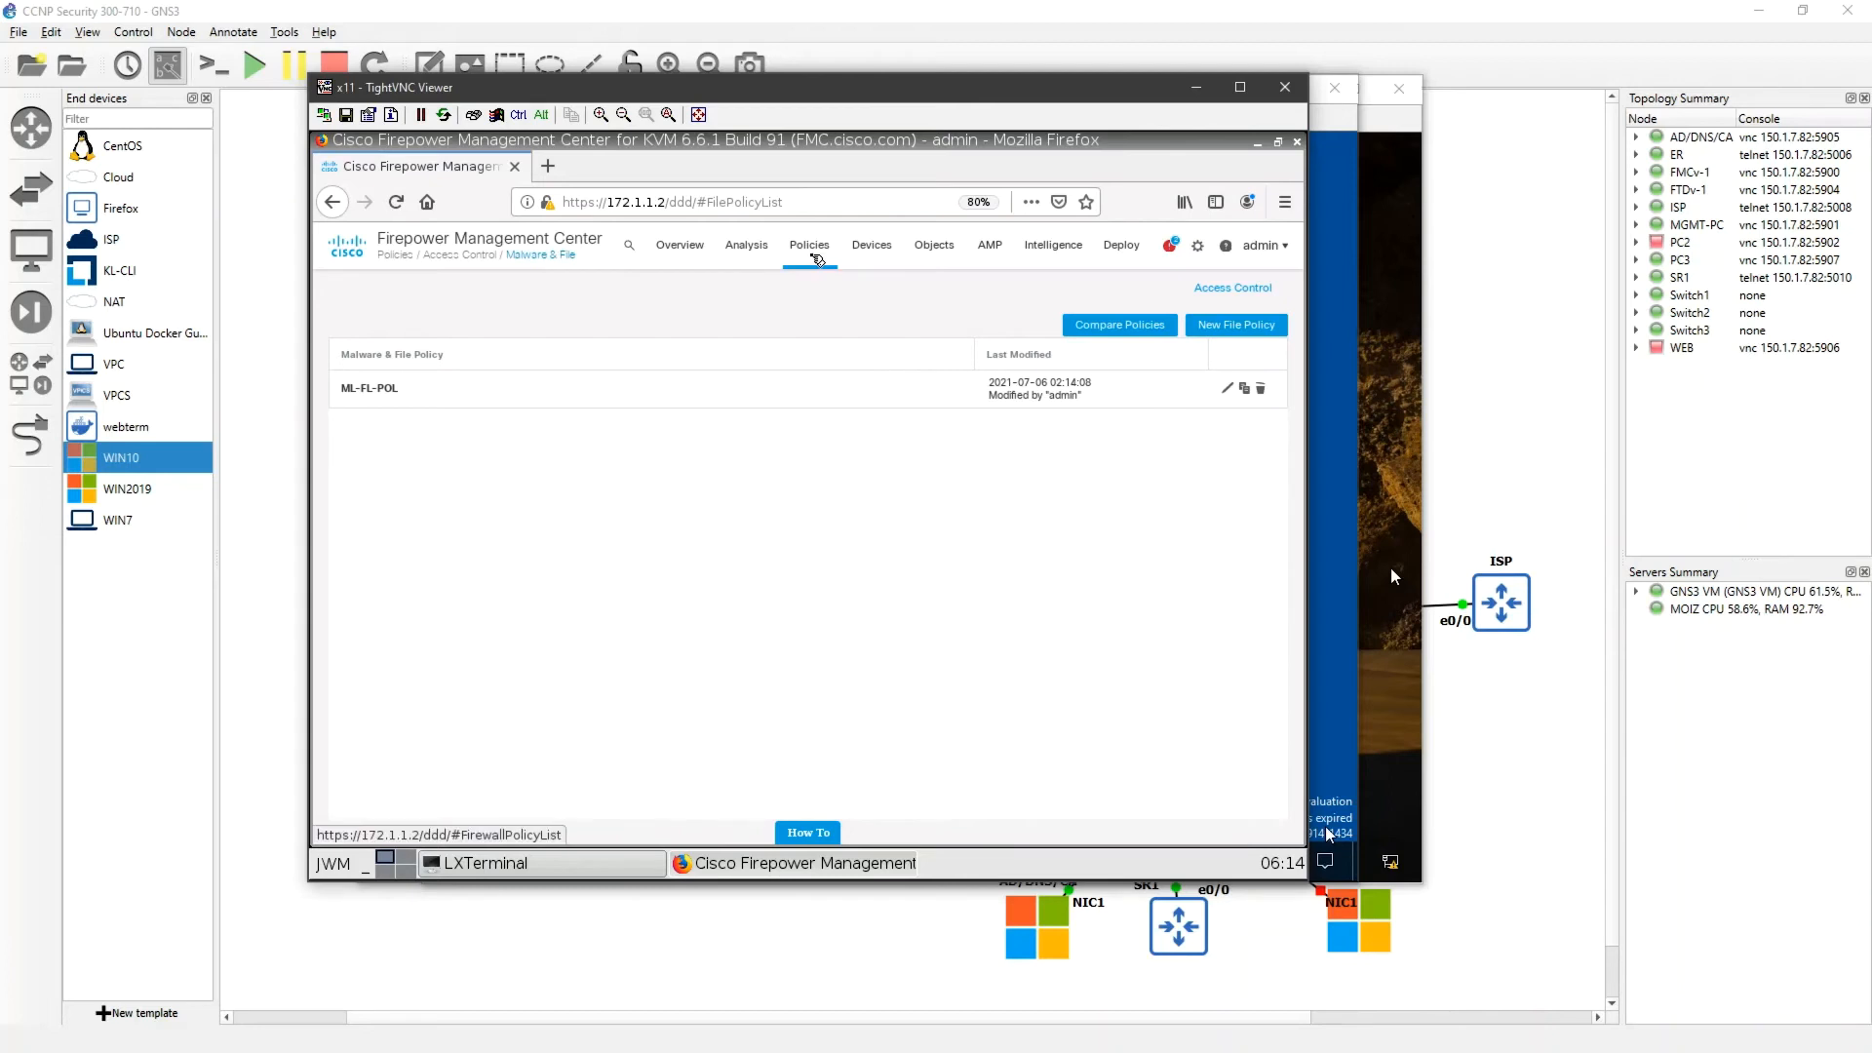
# - Assign the file policy ML-FL-POL to the IN-OUT rule of the Block access control policy and save the rule and policy
pyautogui.moveTo(817, 259)
pyautogui.click(844, 317)
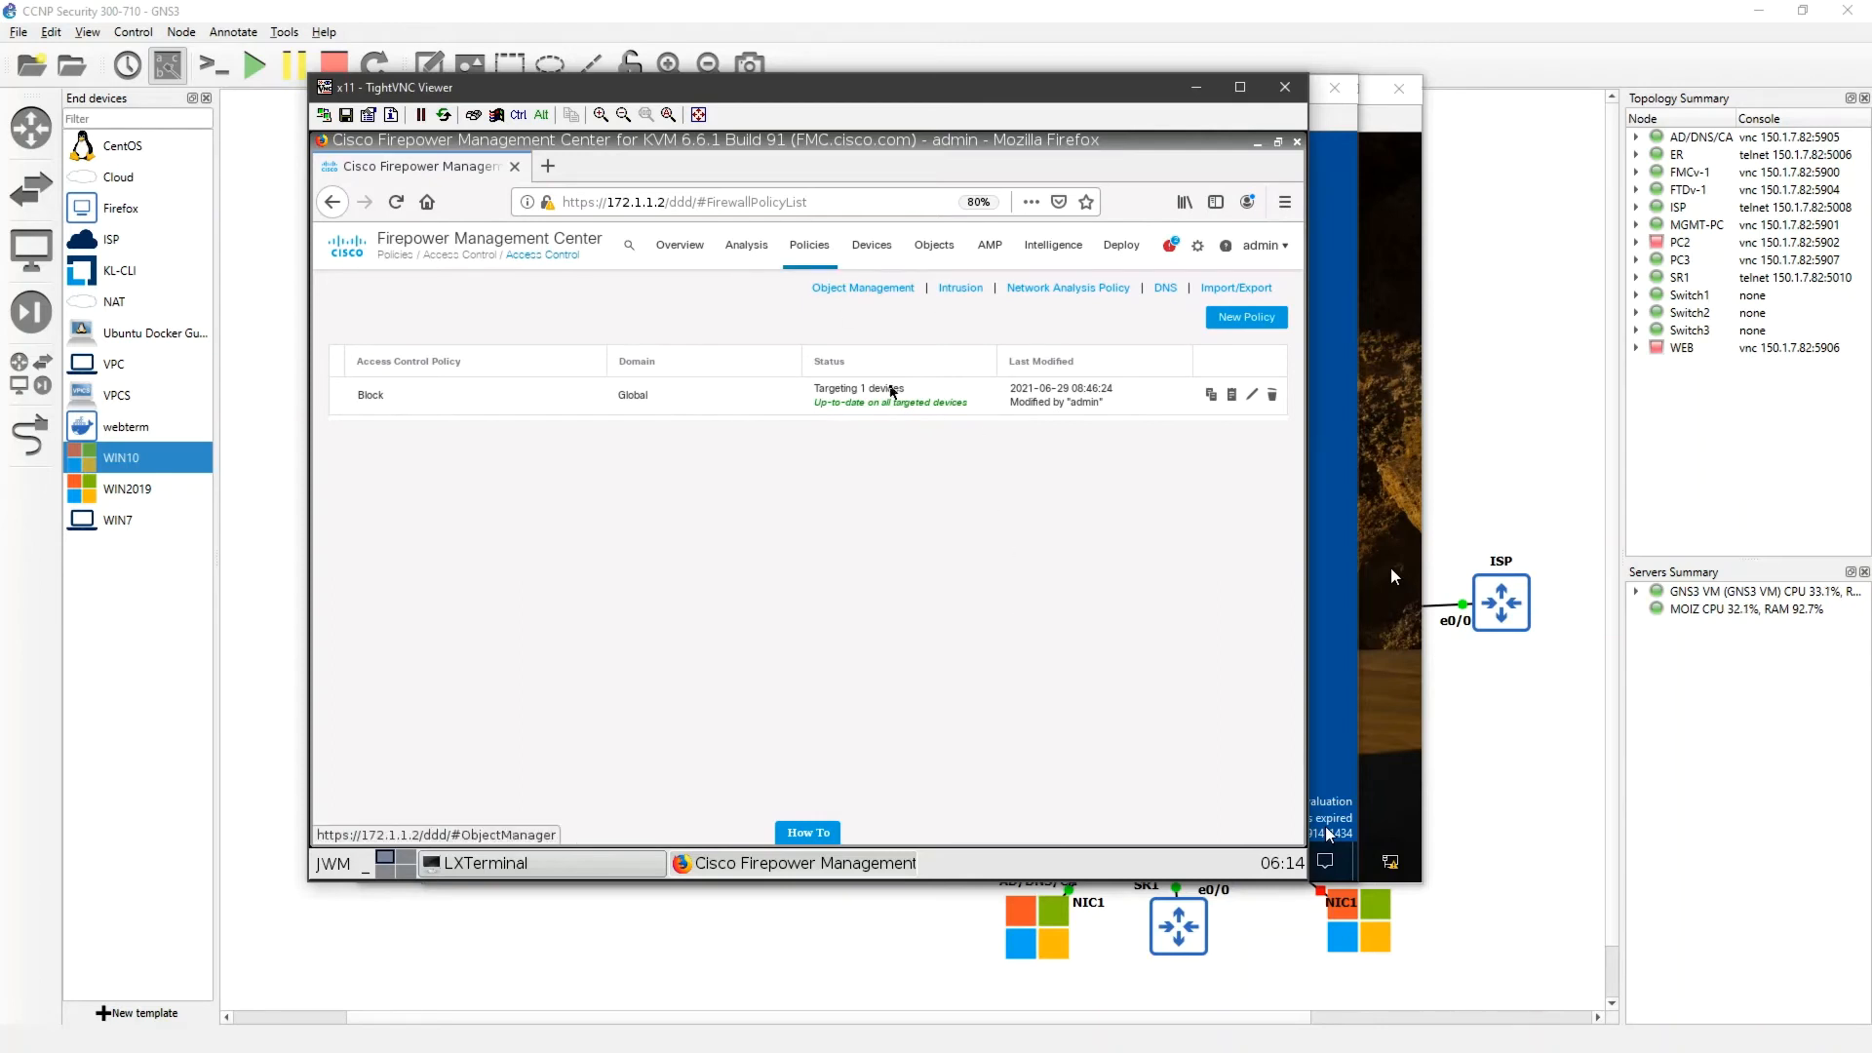
pyautogui.click(1254, 395)
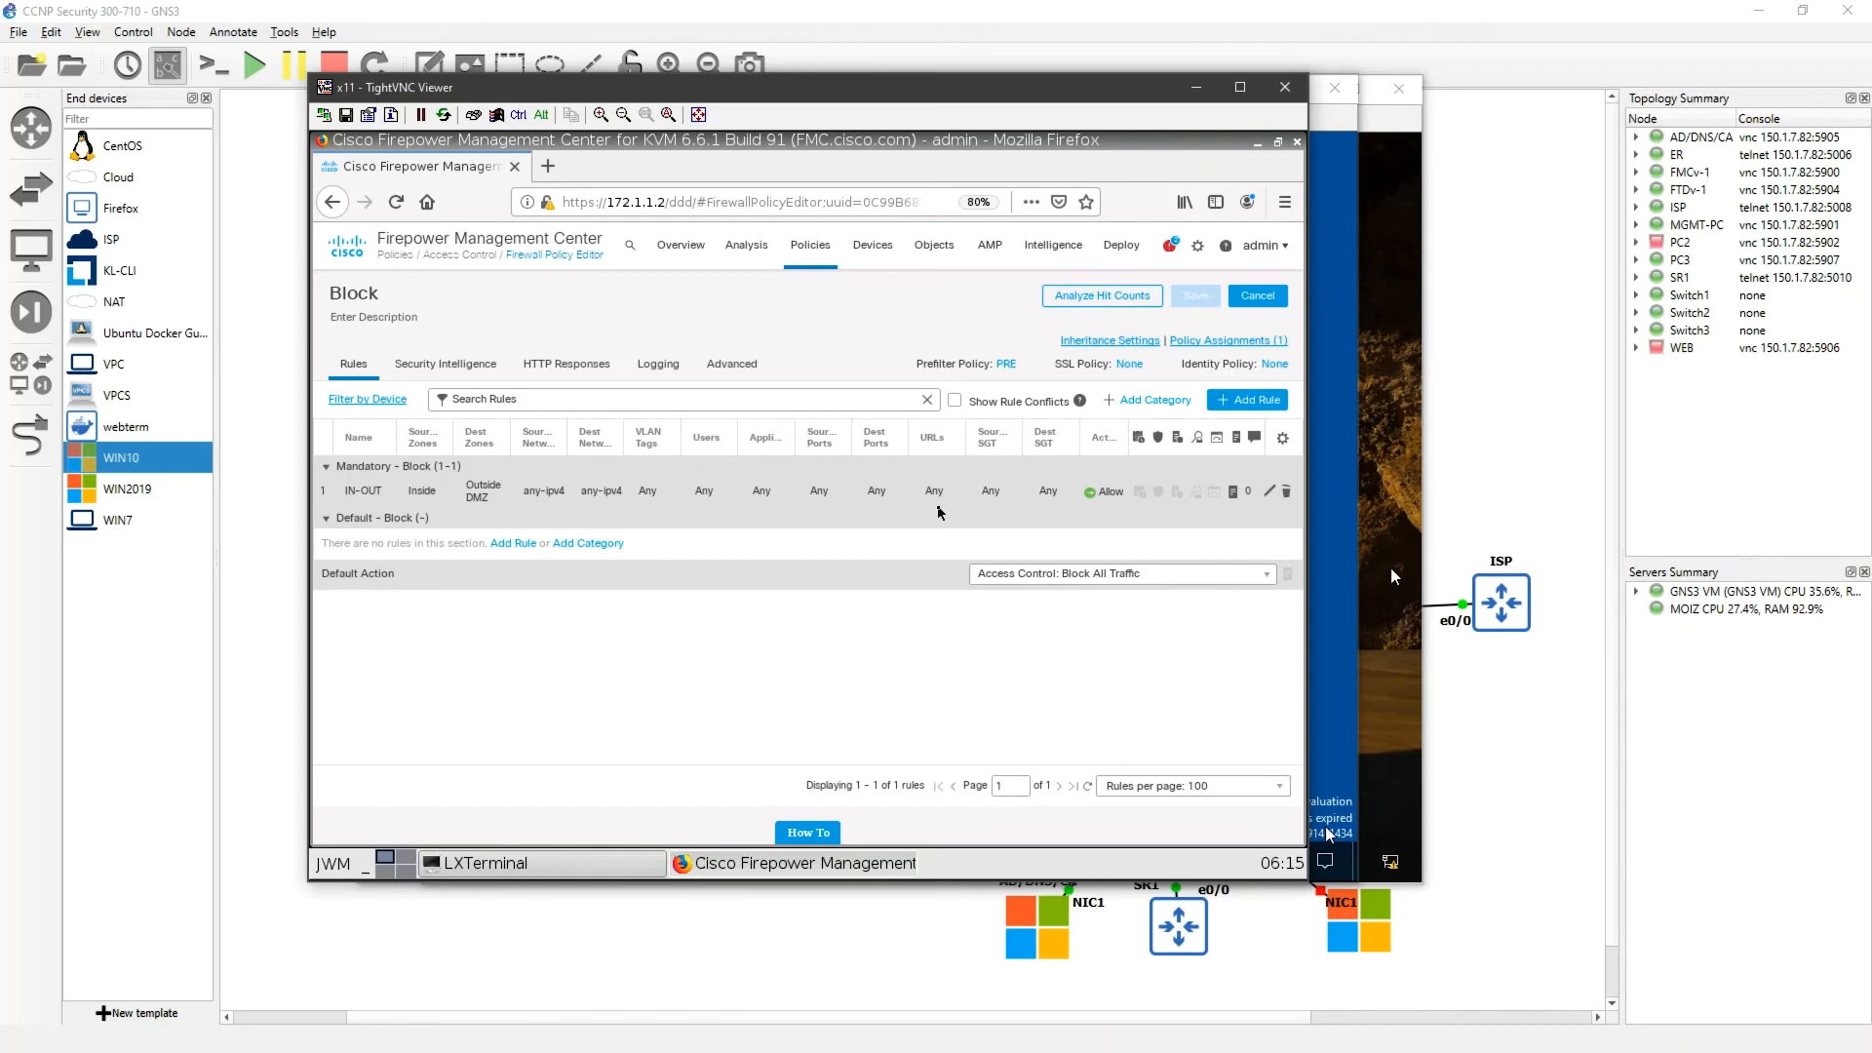
pyautogui.click(1270, 491)
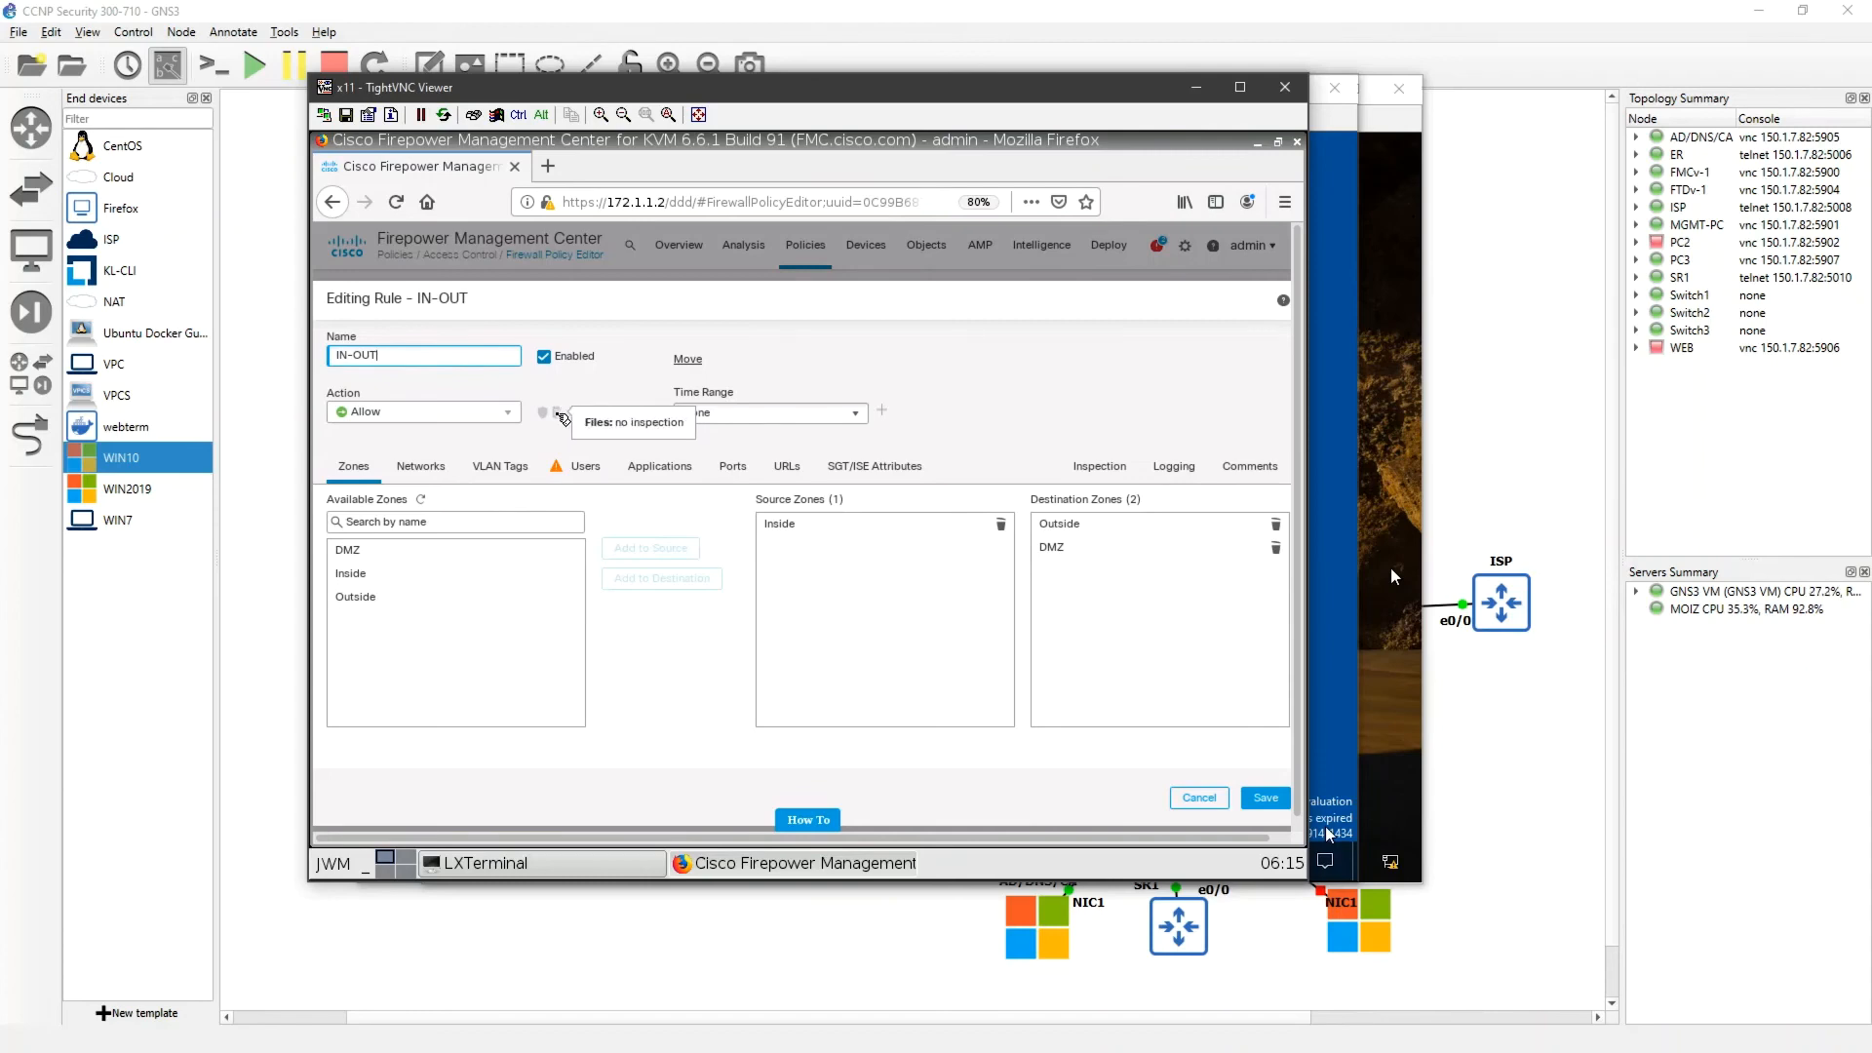
pyautogui.click(561, 415)
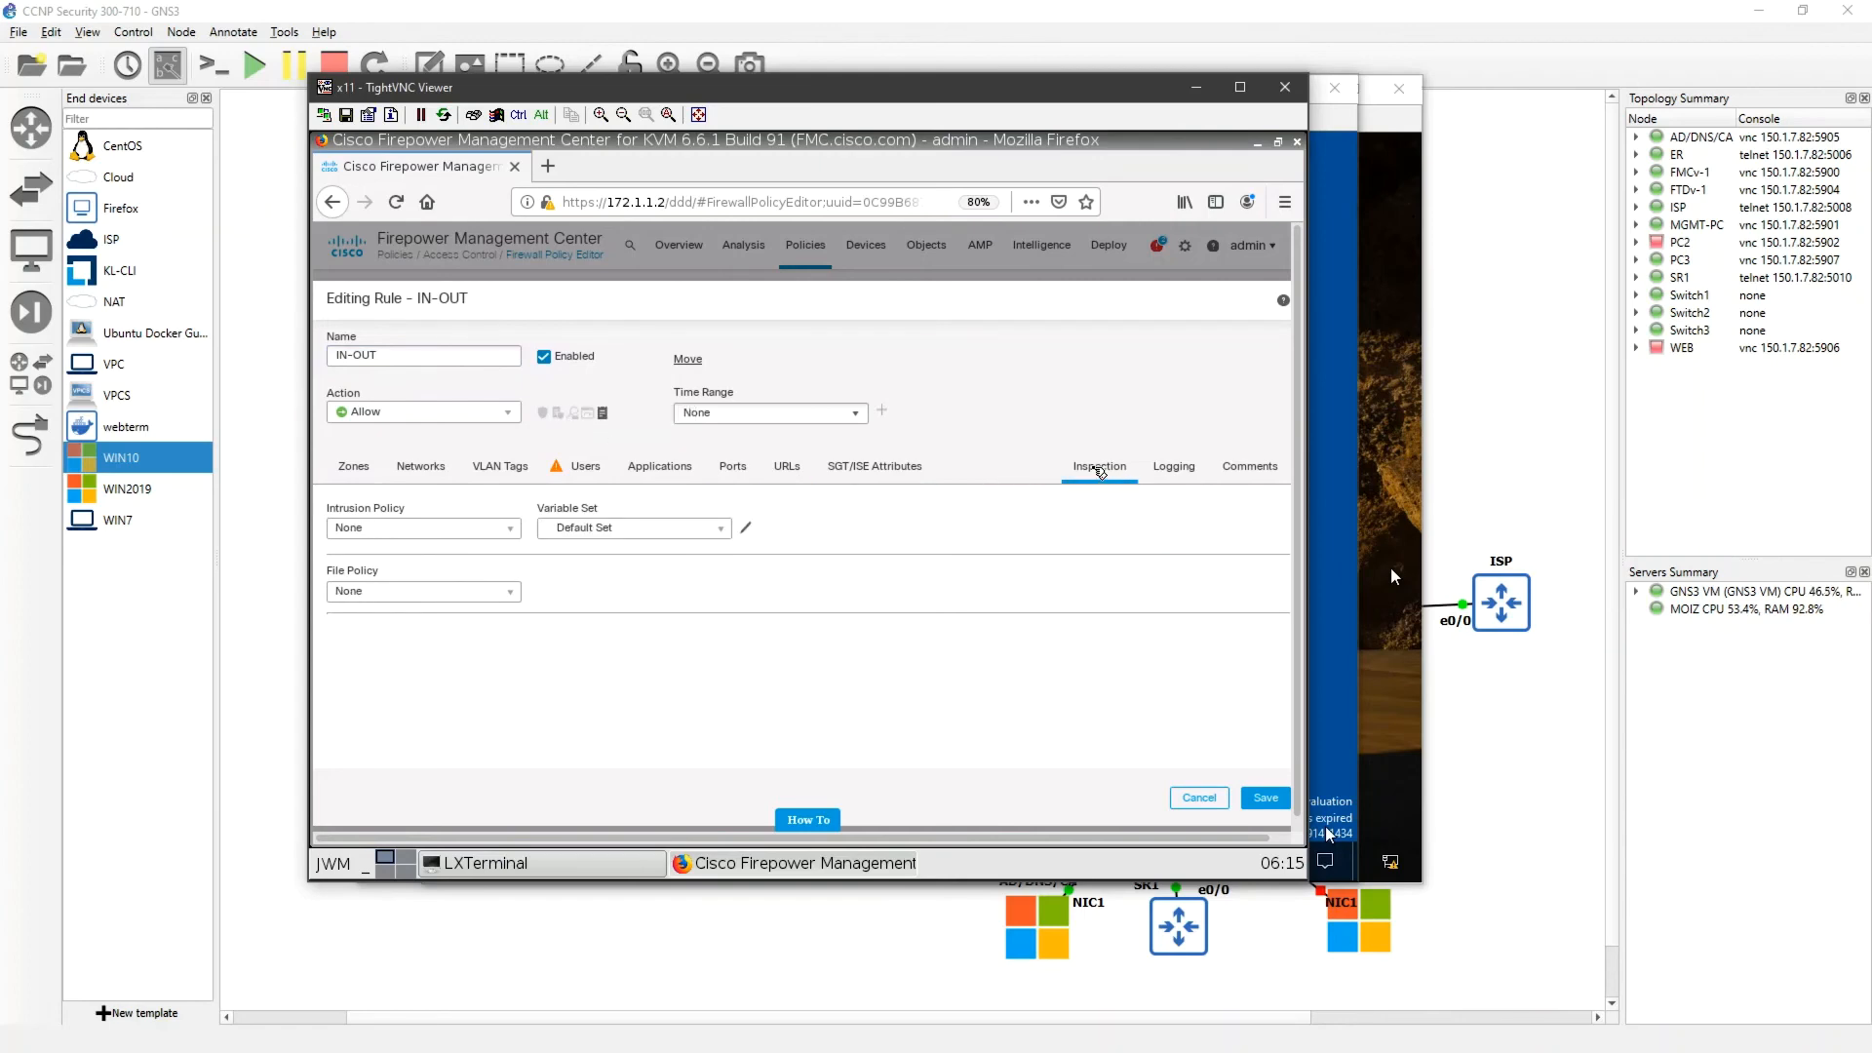
pyautogui.click(460, 592)
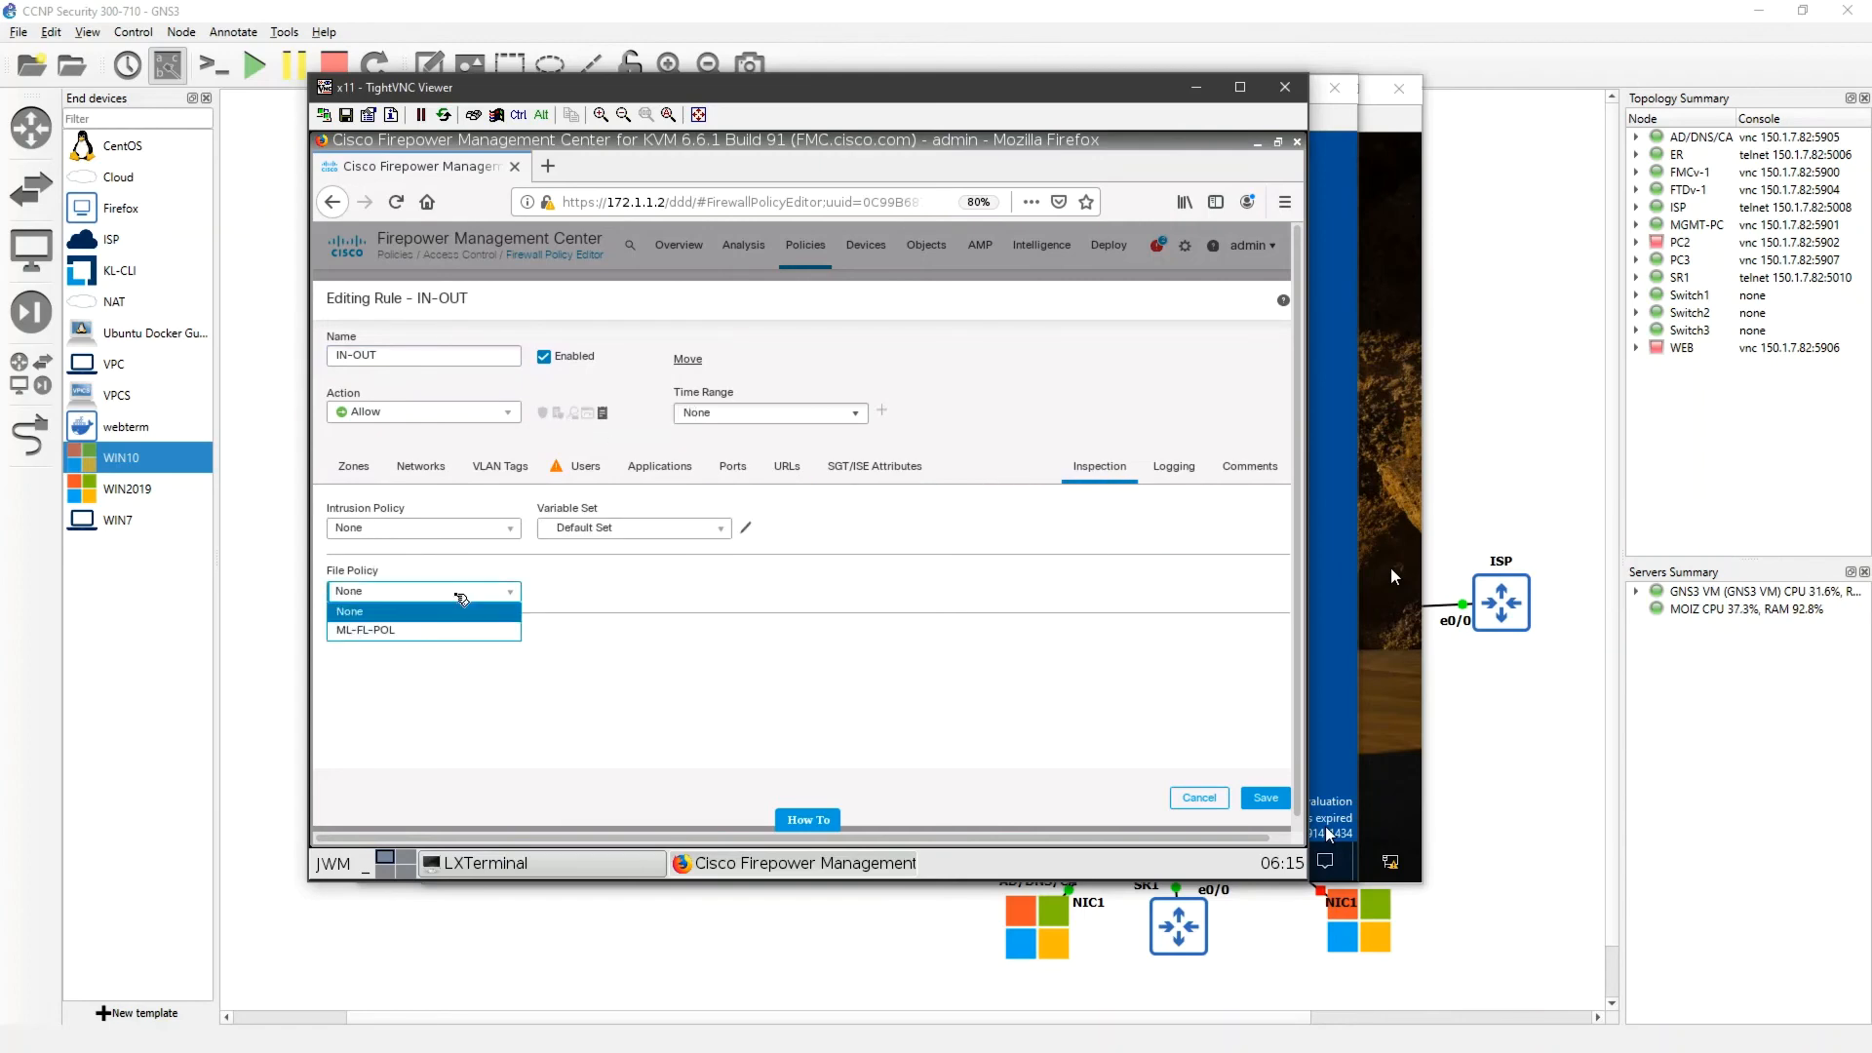
pyautogui.click(394, 634)
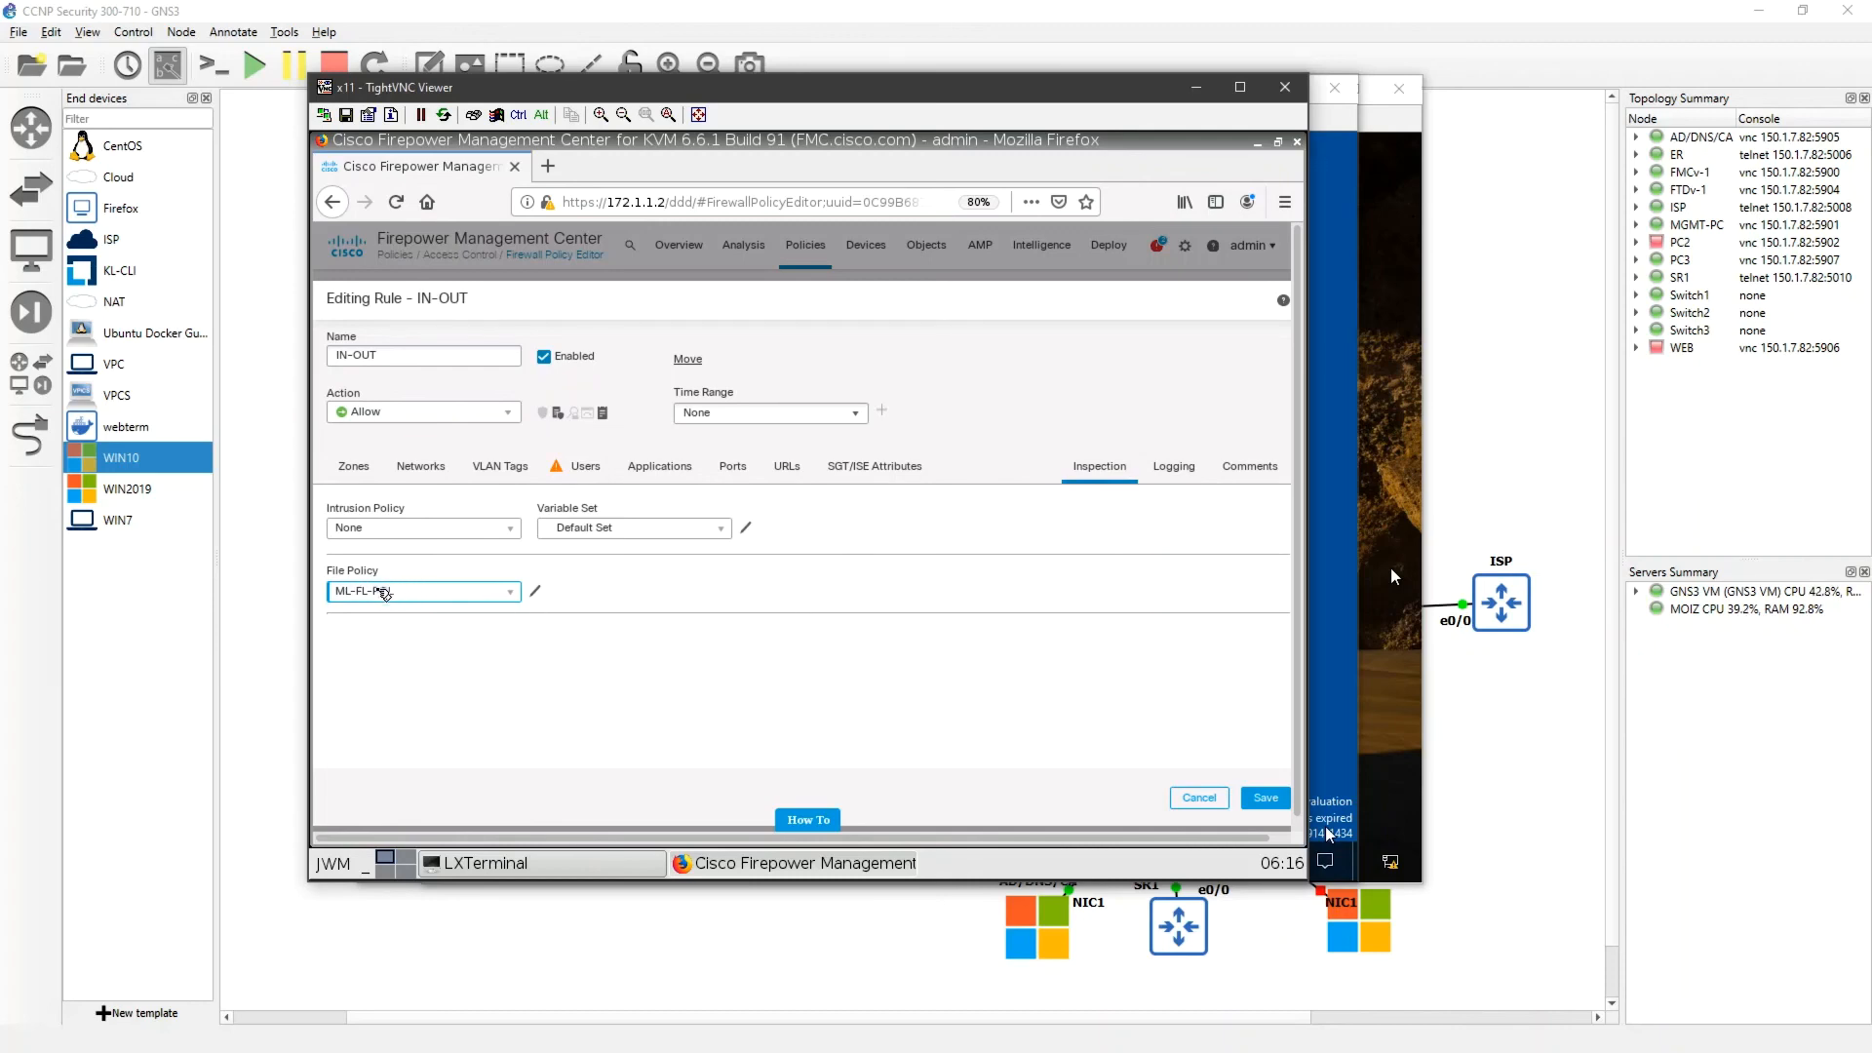
pyautogui.click(1278, 802)
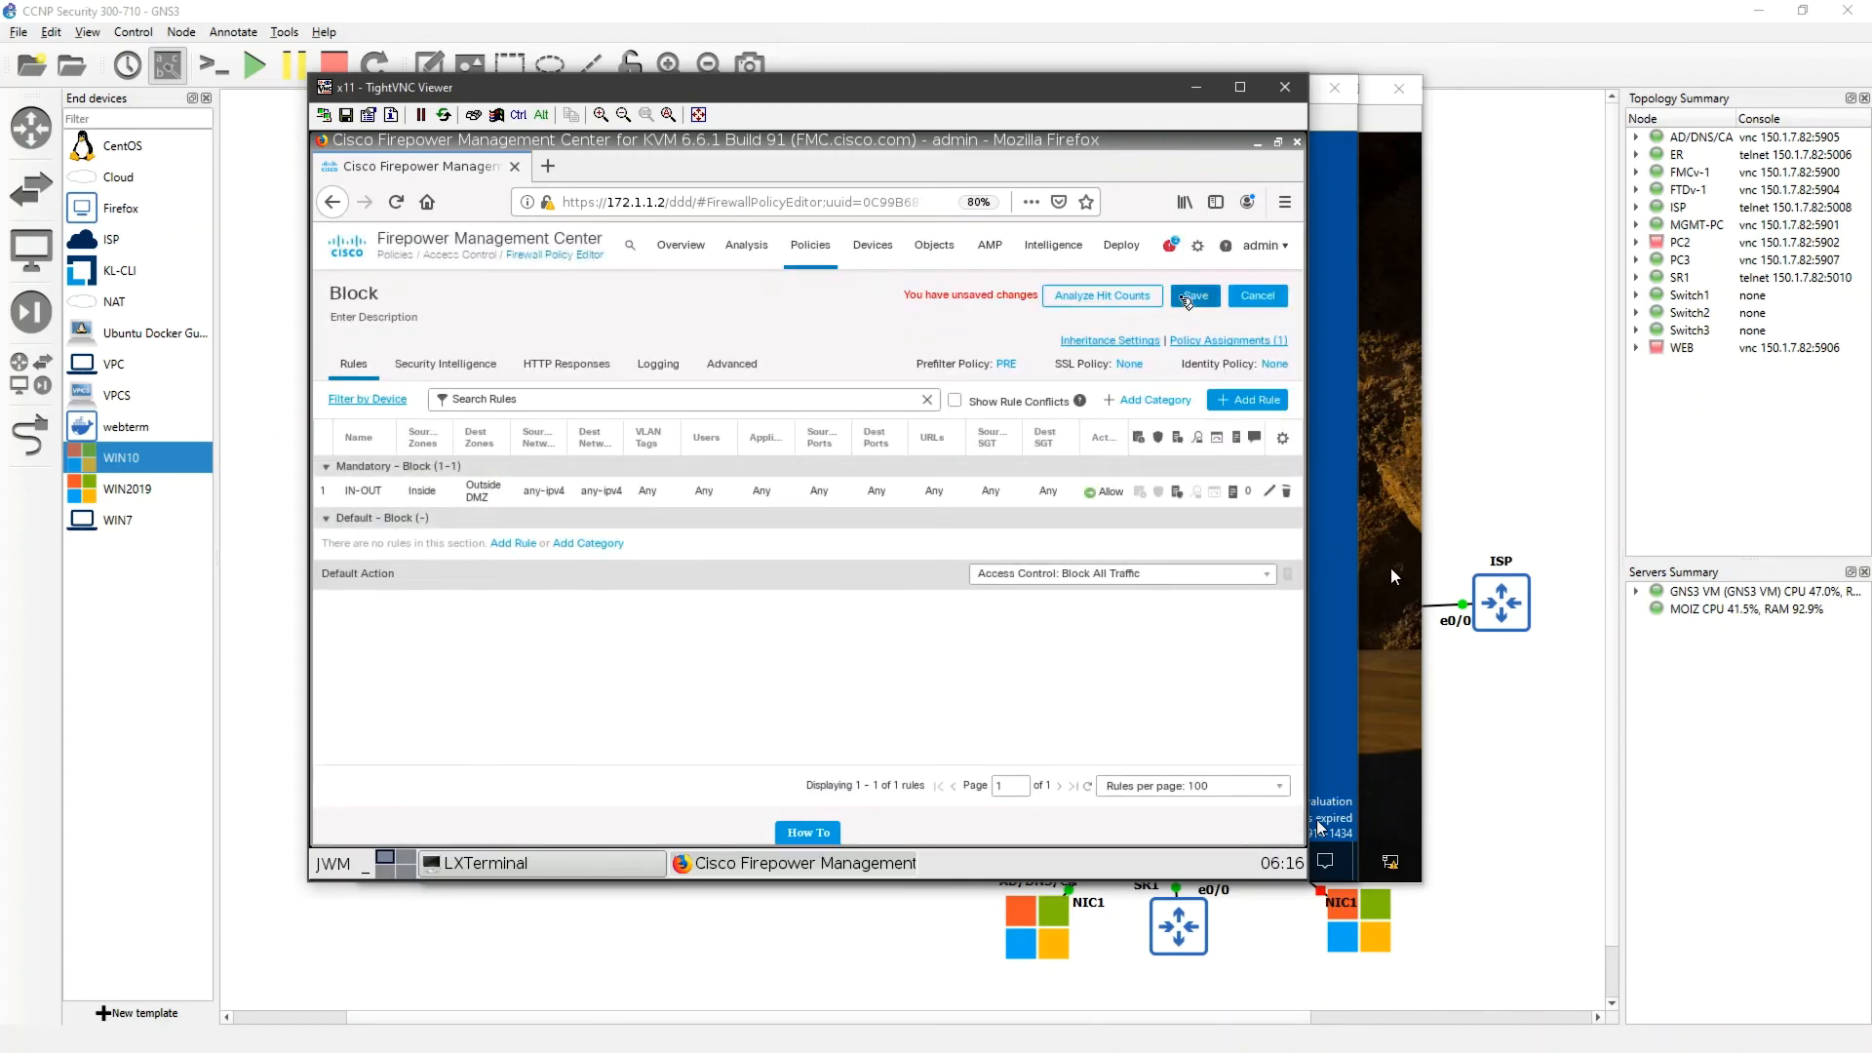
pyautogui.click(1195, 295)
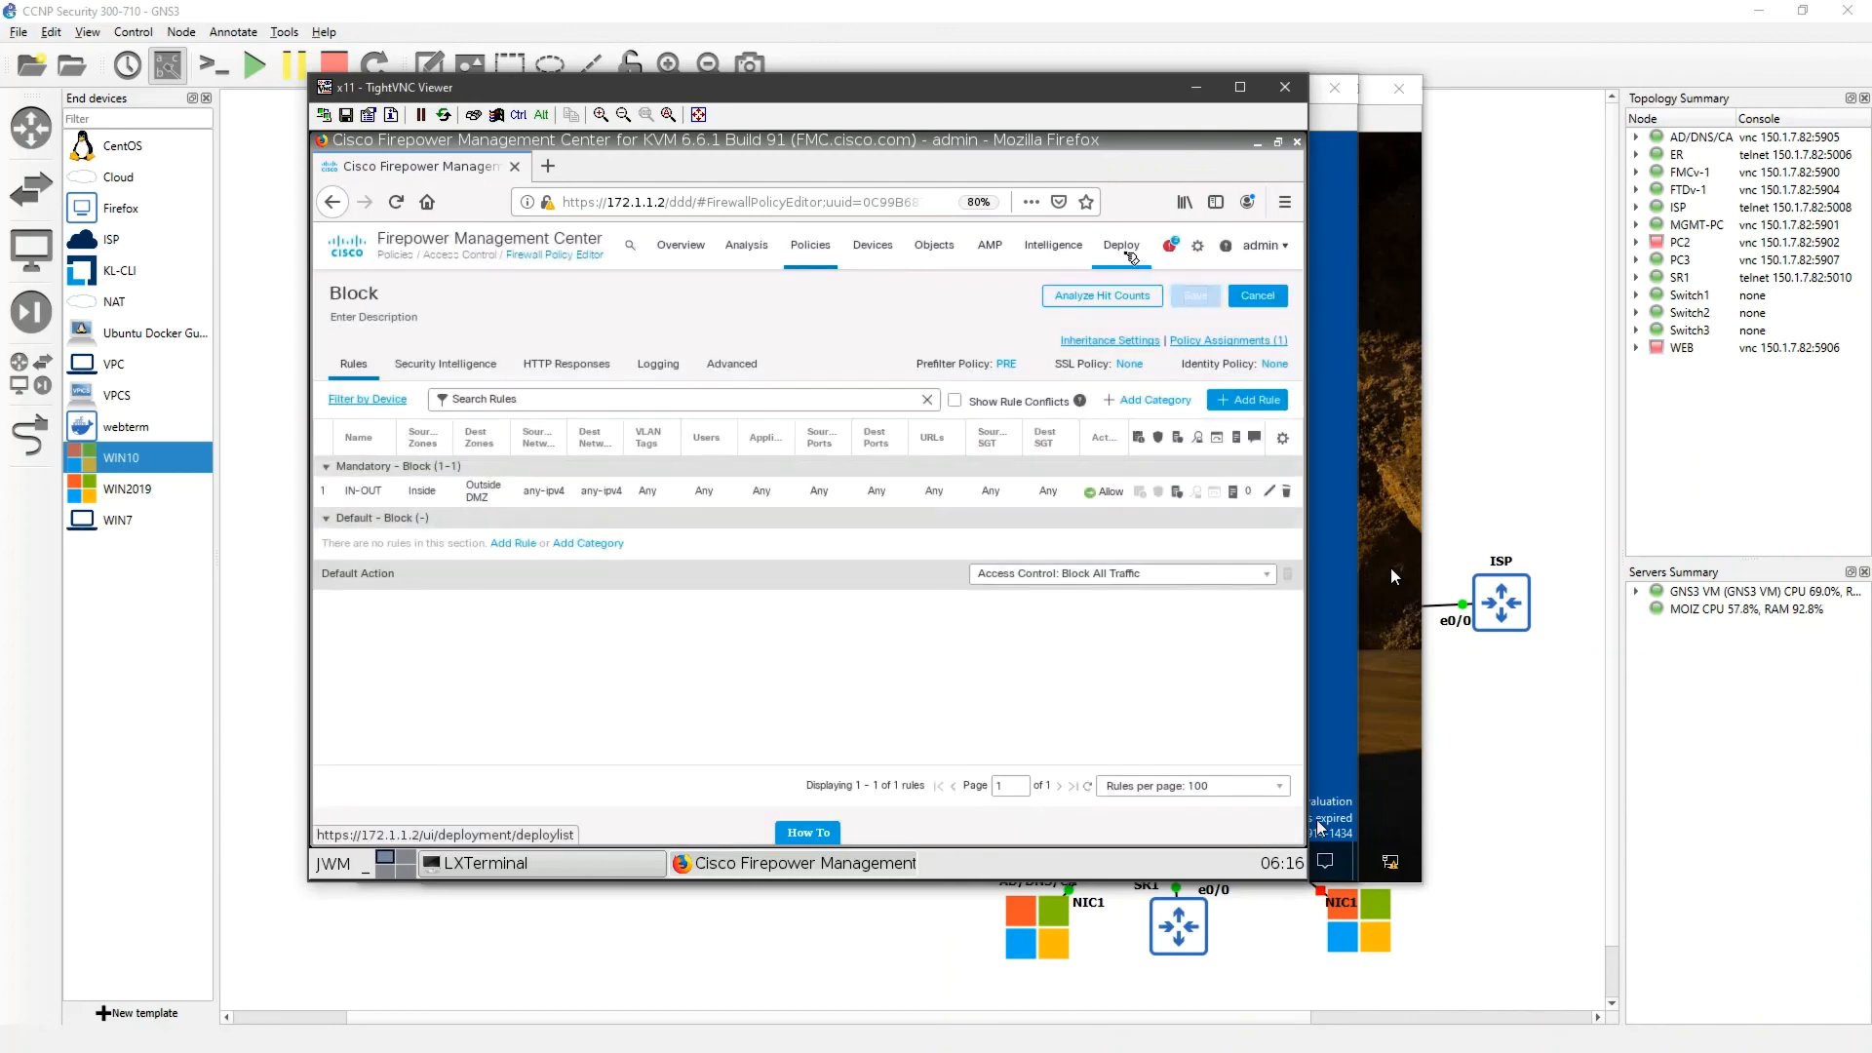
# - Deploy the pending access control and file policy changes to the device FTD-1
pyautogui.click(1131, 256)
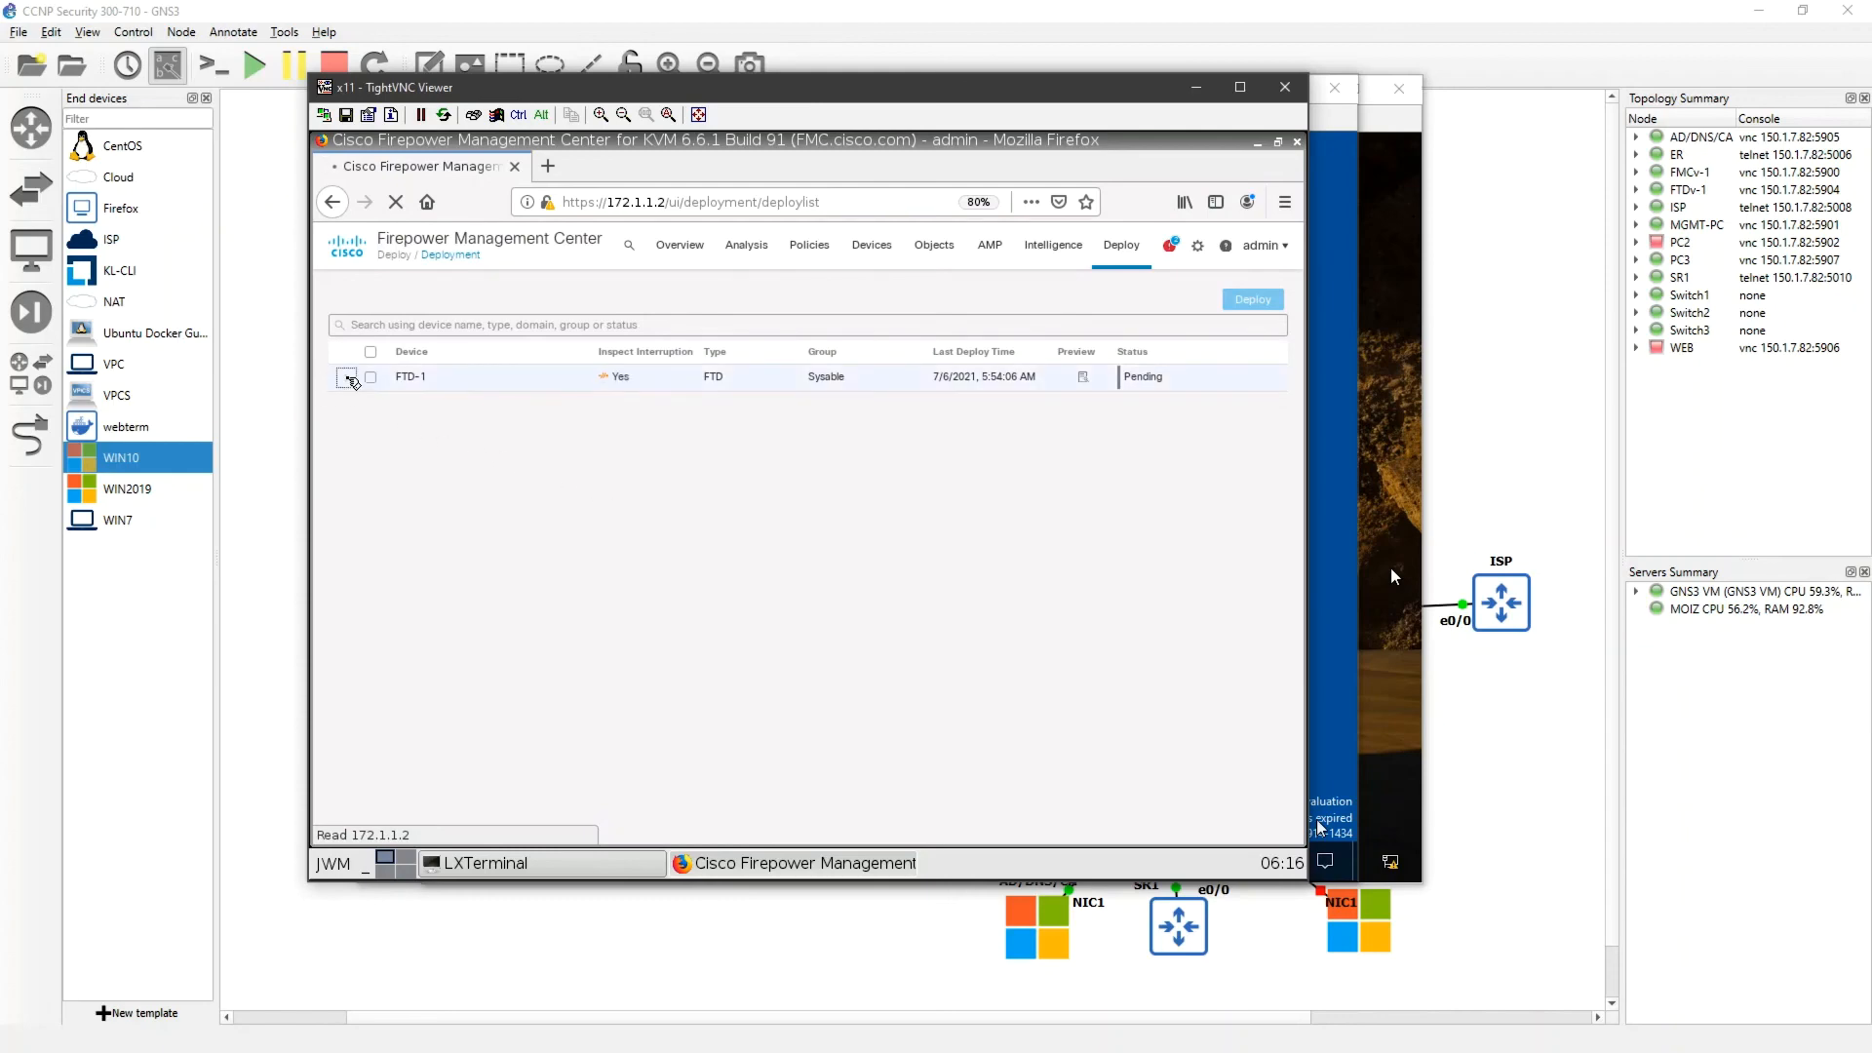
pyautogui.click(346, 376)
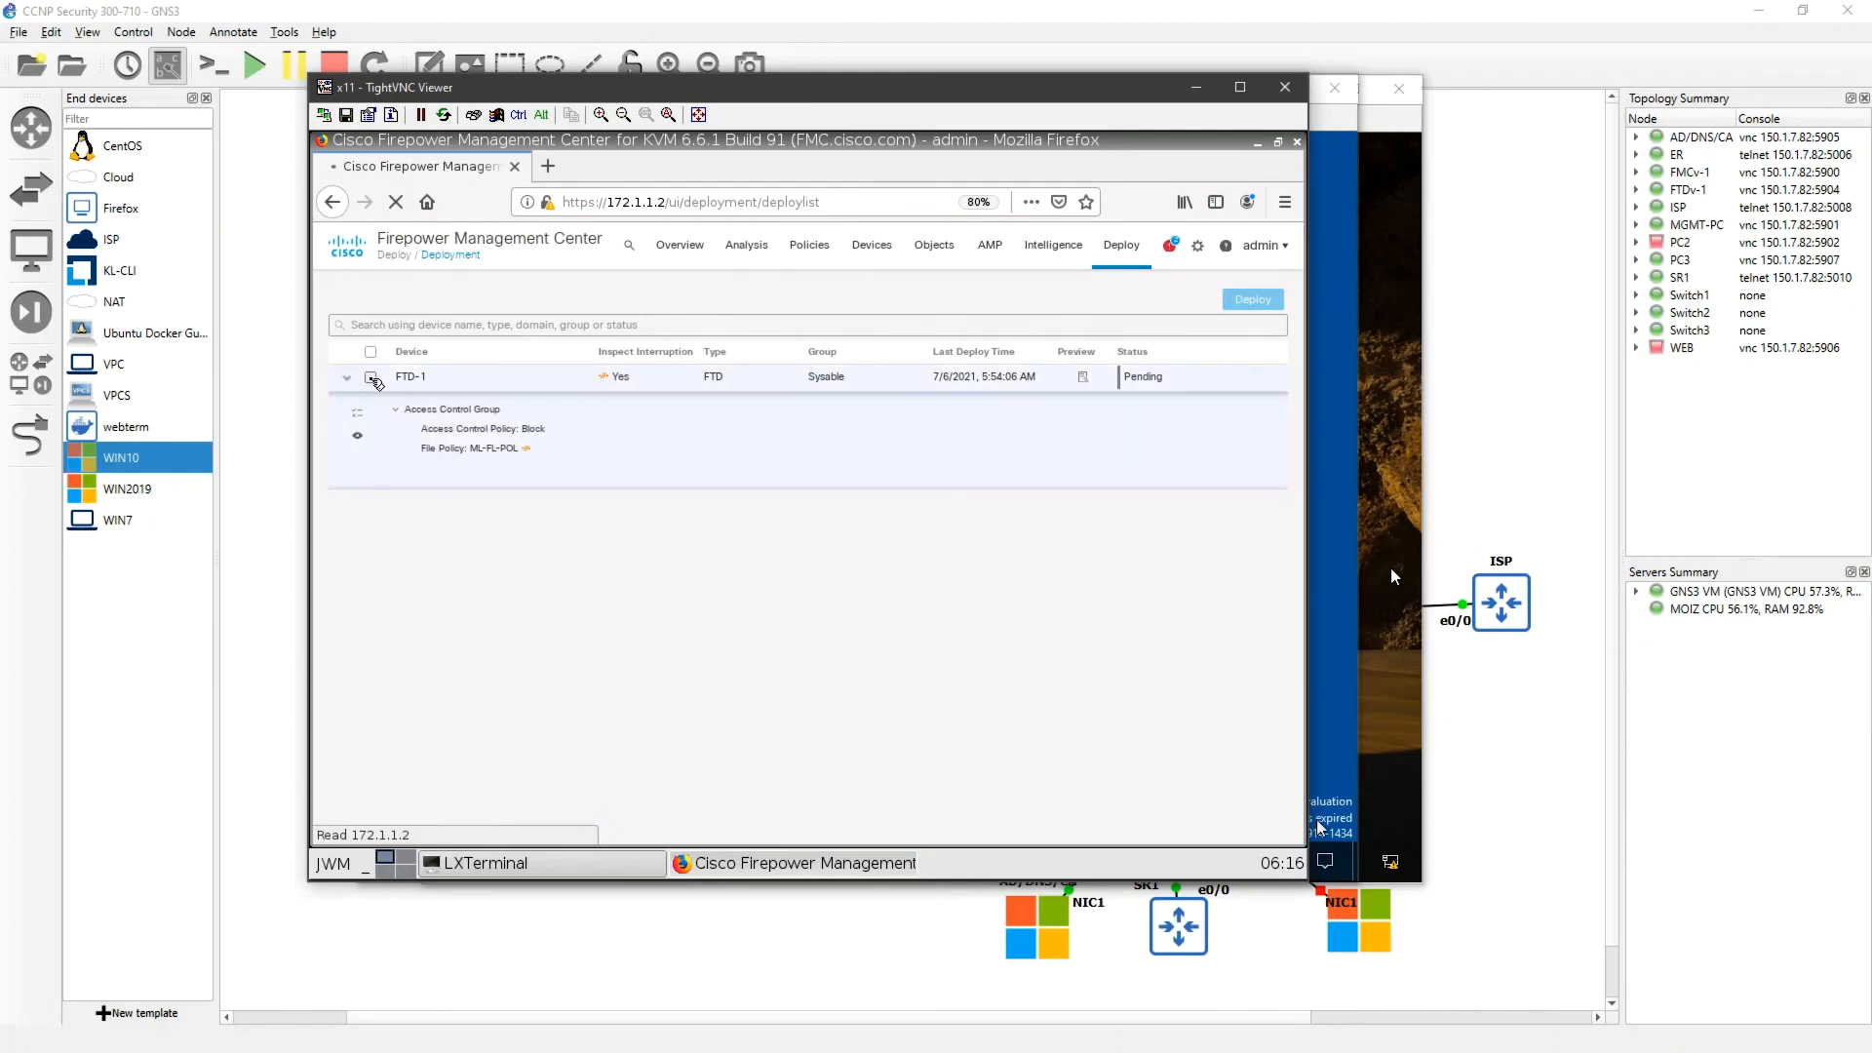
pyautogui.click(370, 377)
pyautogui.click(1253, 303)
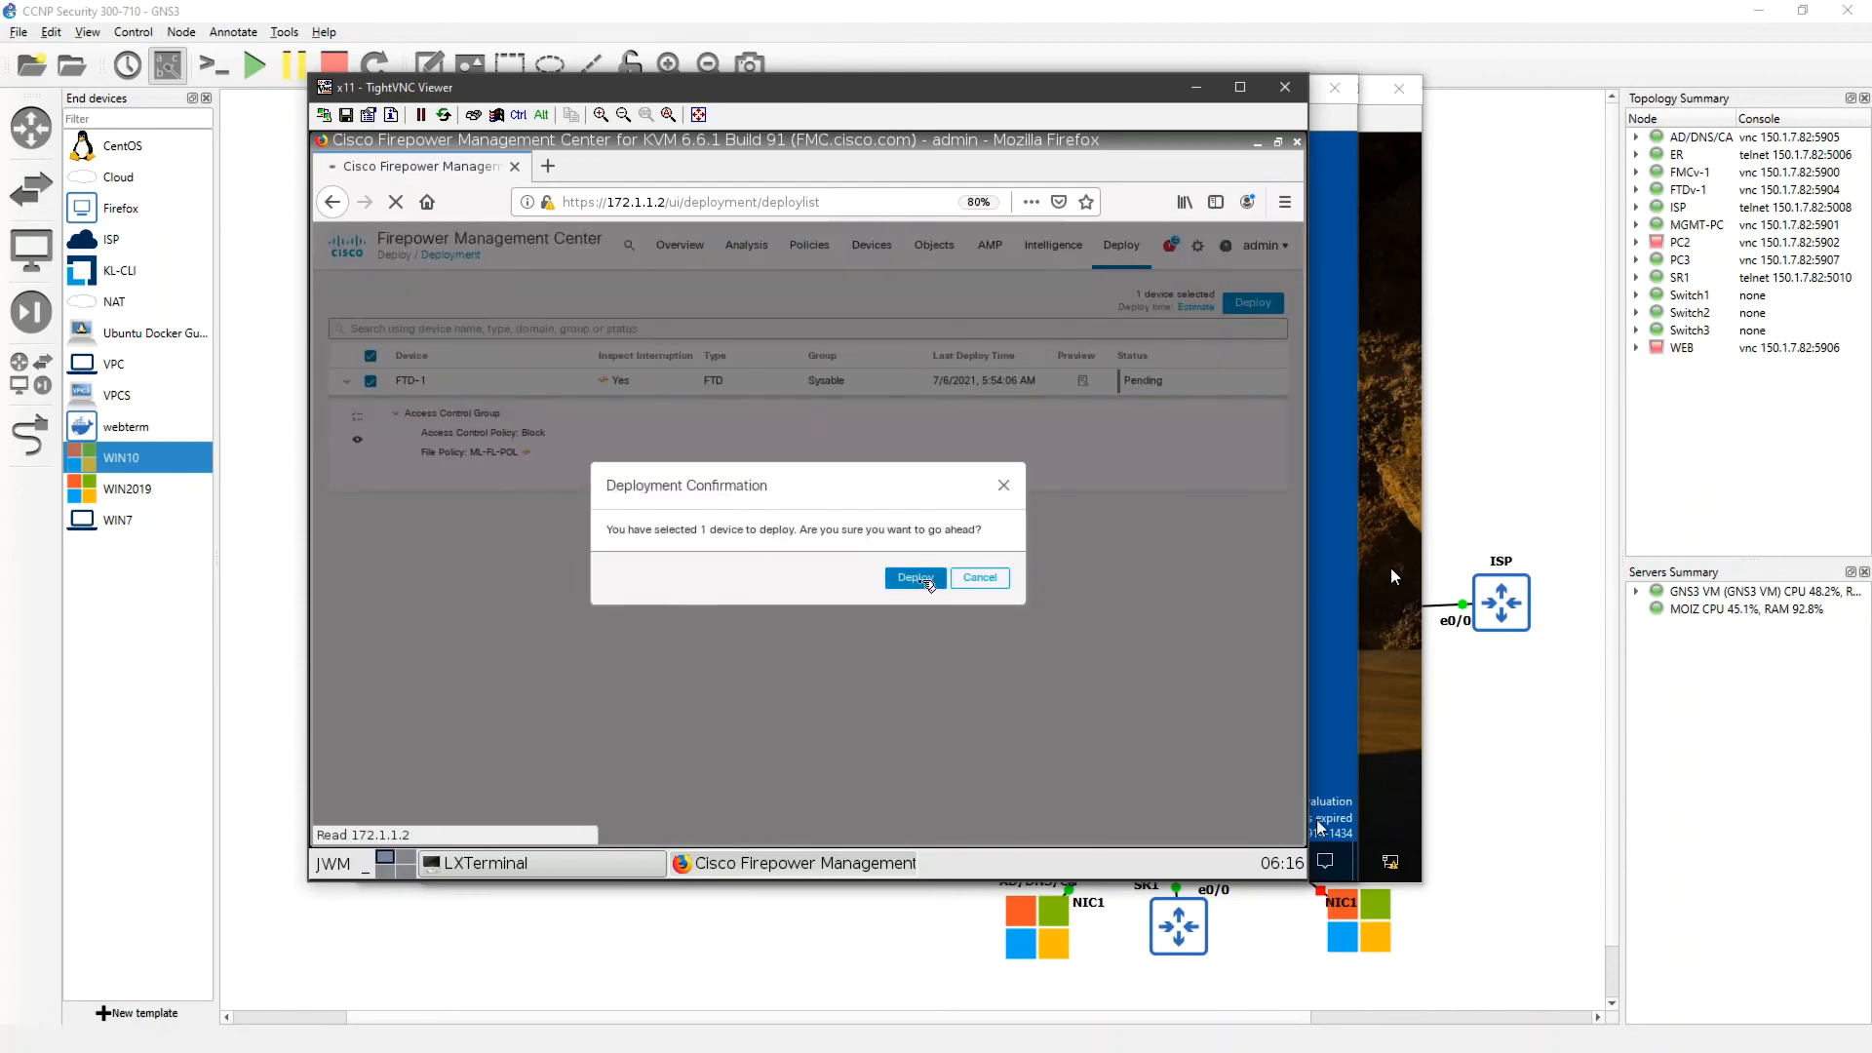
pyautogui.click(900, 579)
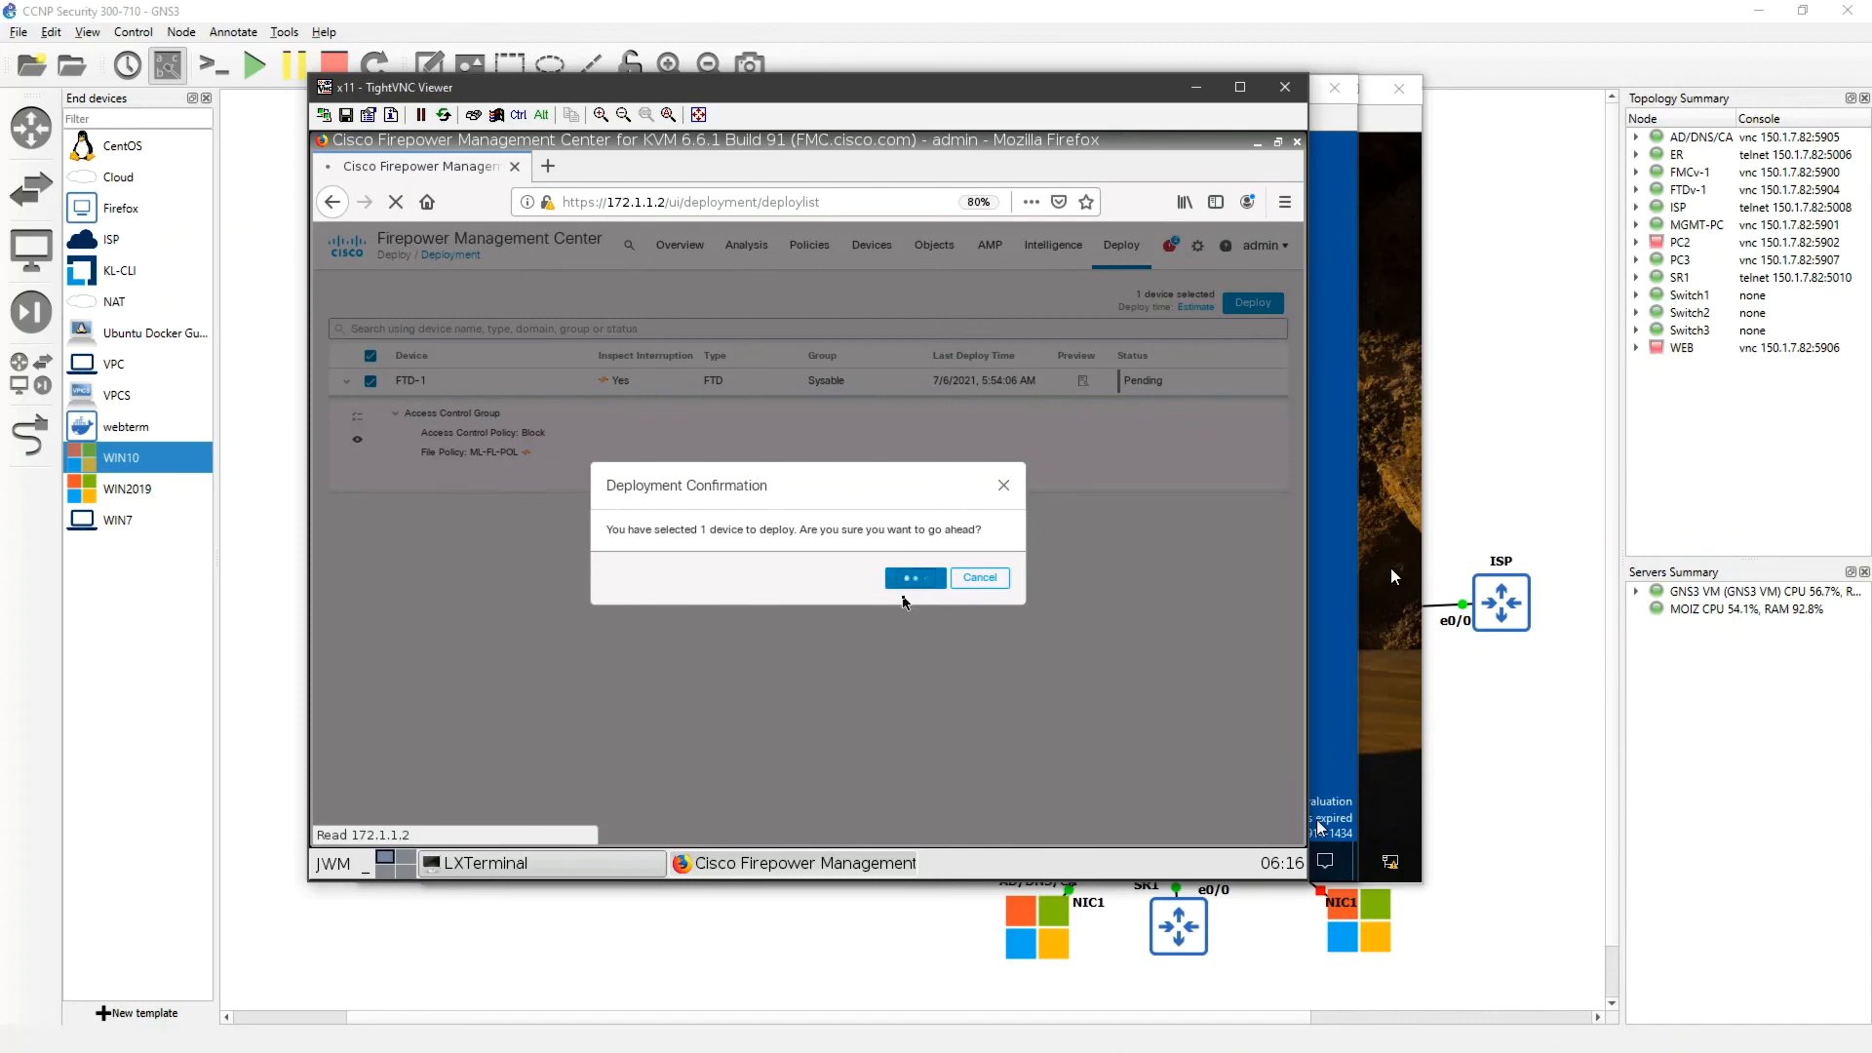